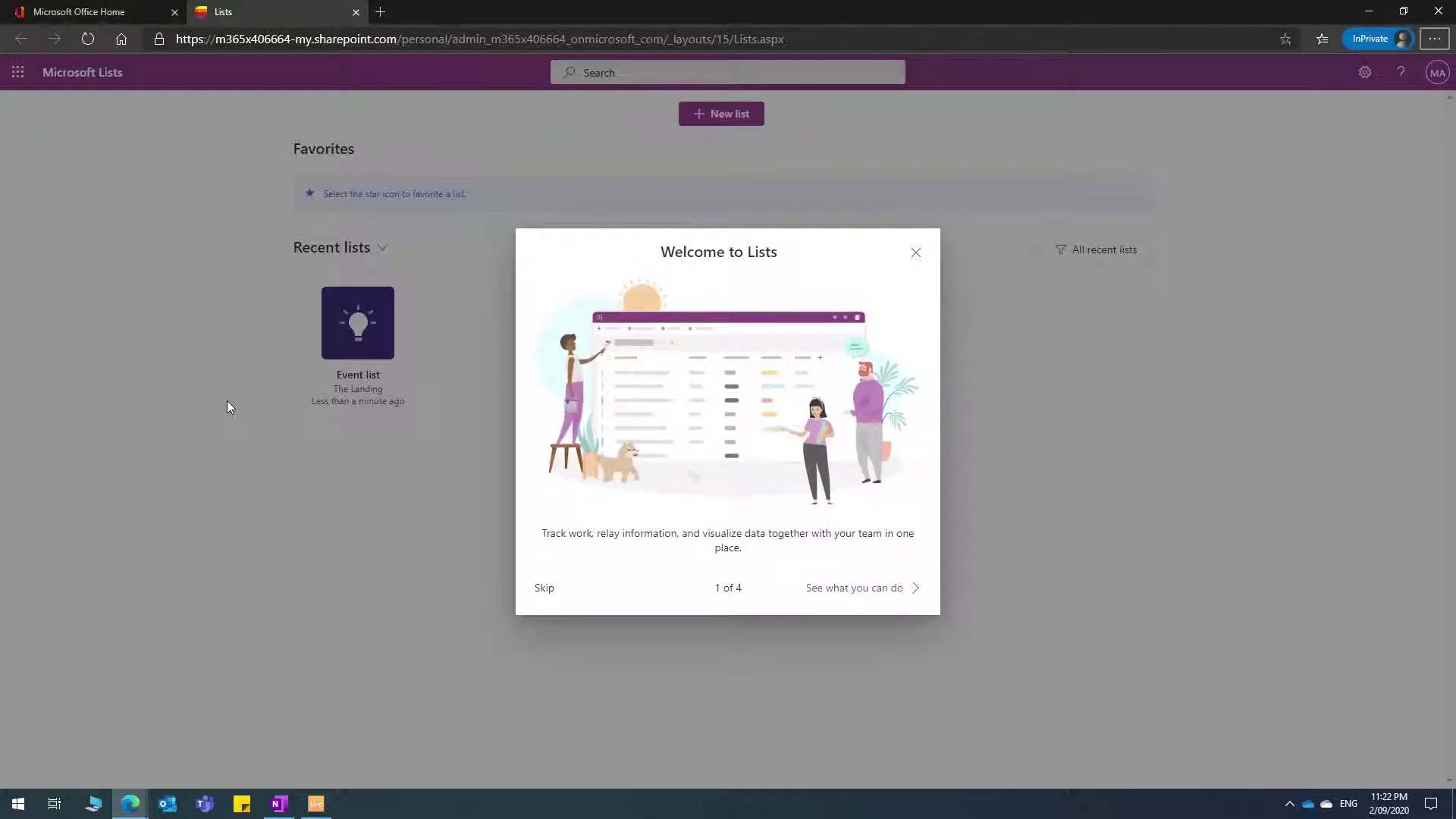
Look up the Lists app among the Office 365 apps from the Office home page, and return to Microsoft Lists.
click(98, 13)
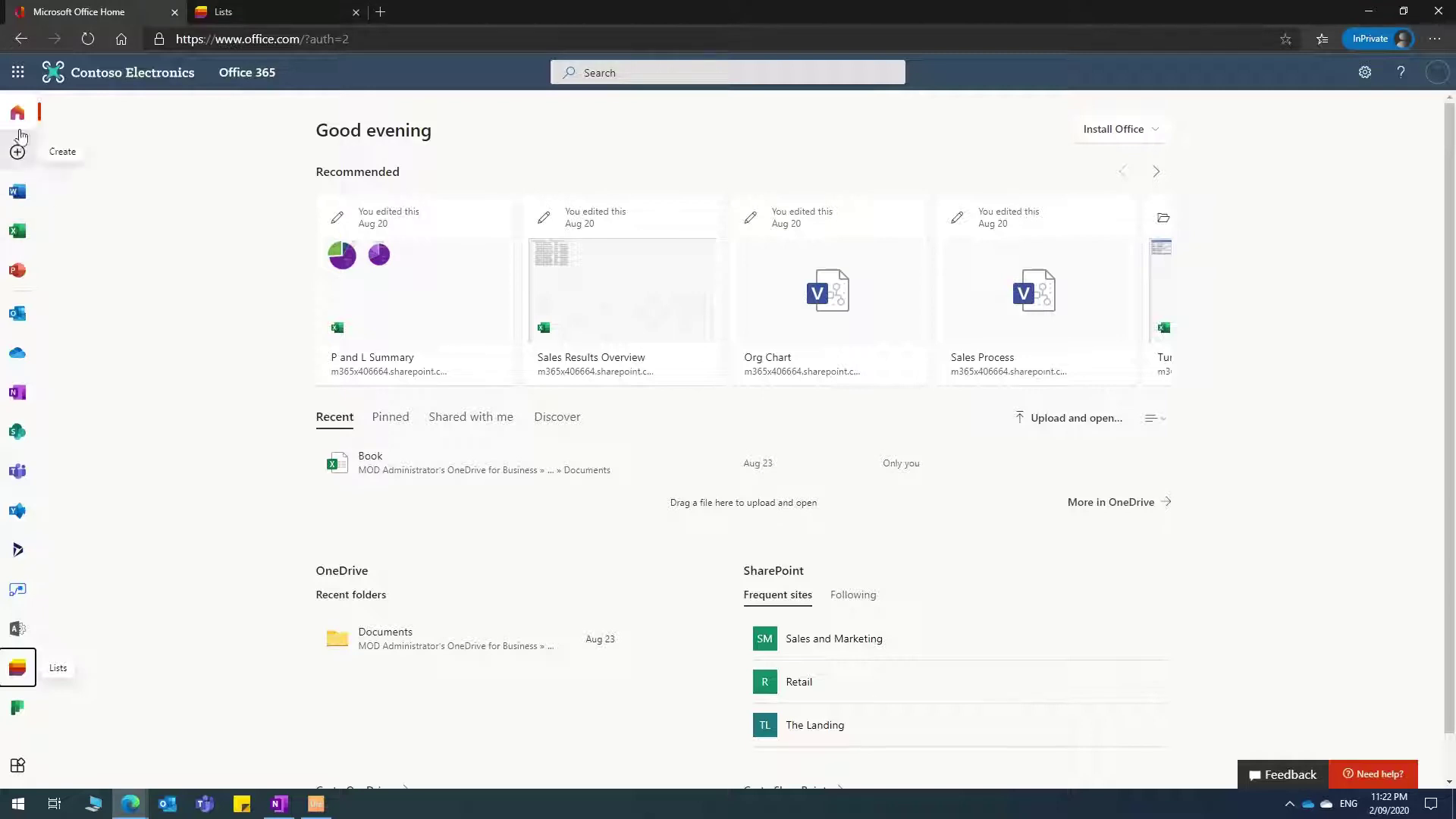
click(17, 72)
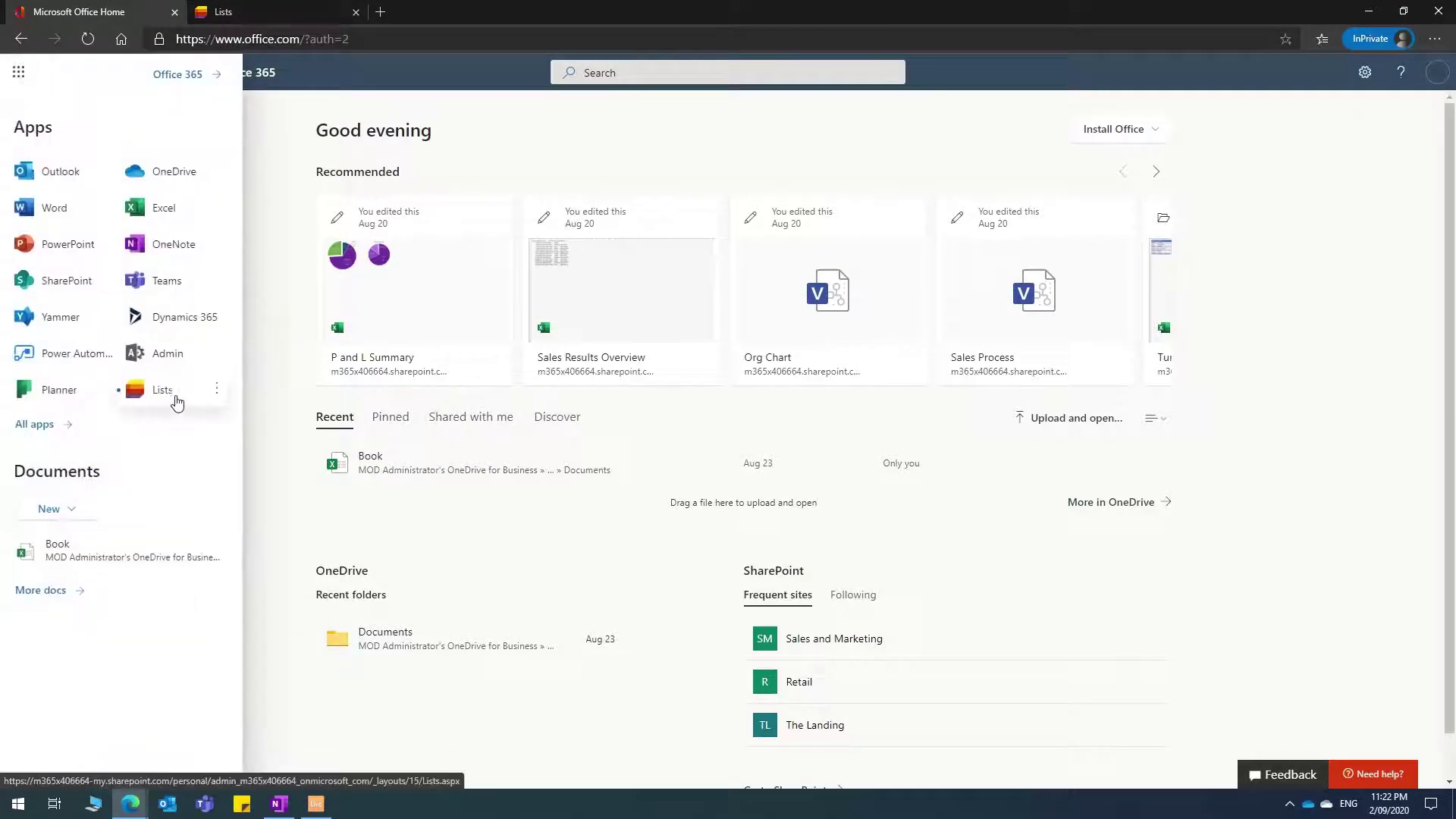
click(261, 19)
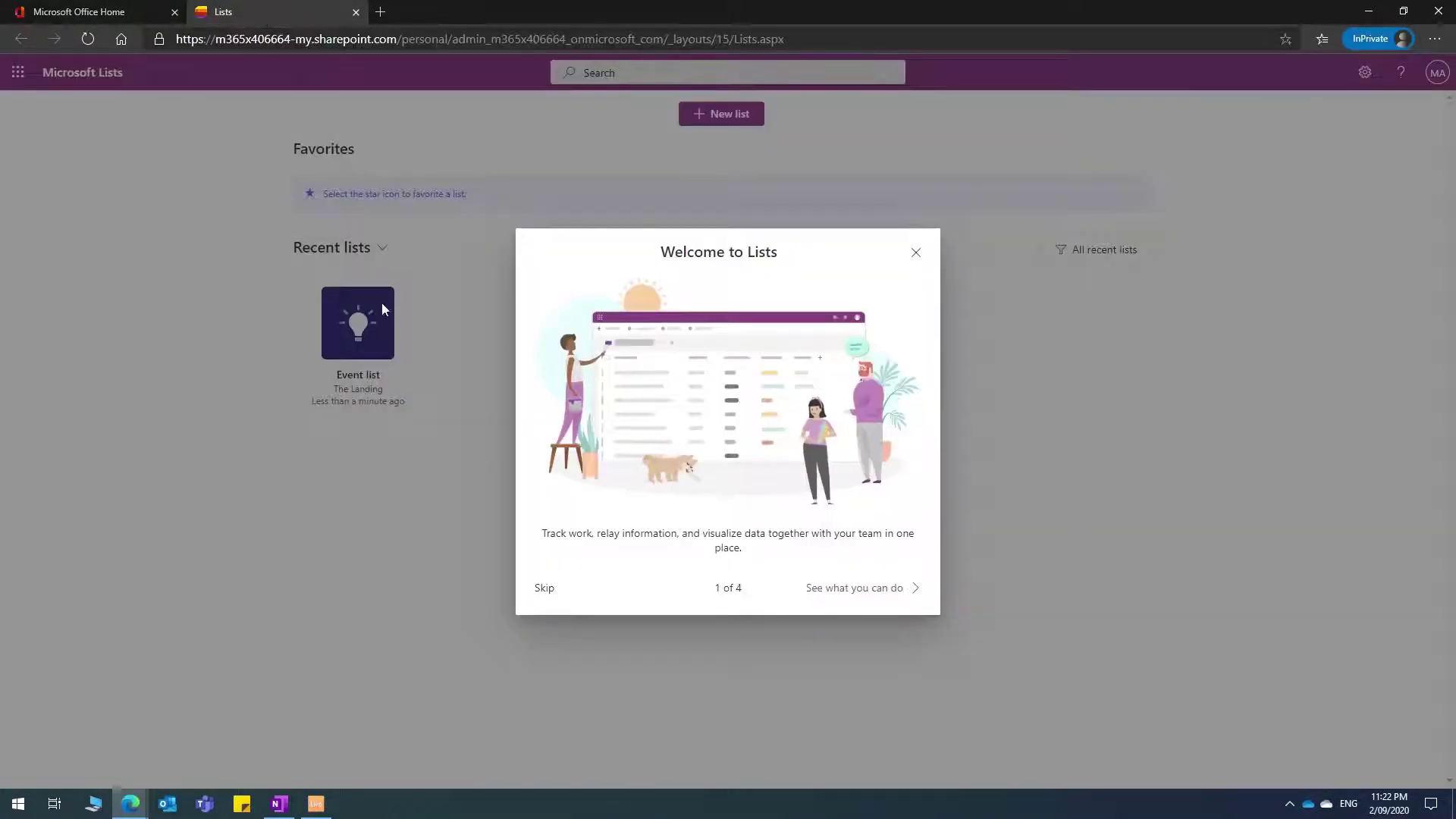
Go through the four pages of the Welcome to Lists introduction and finish it.
mouse_move(587, 316)
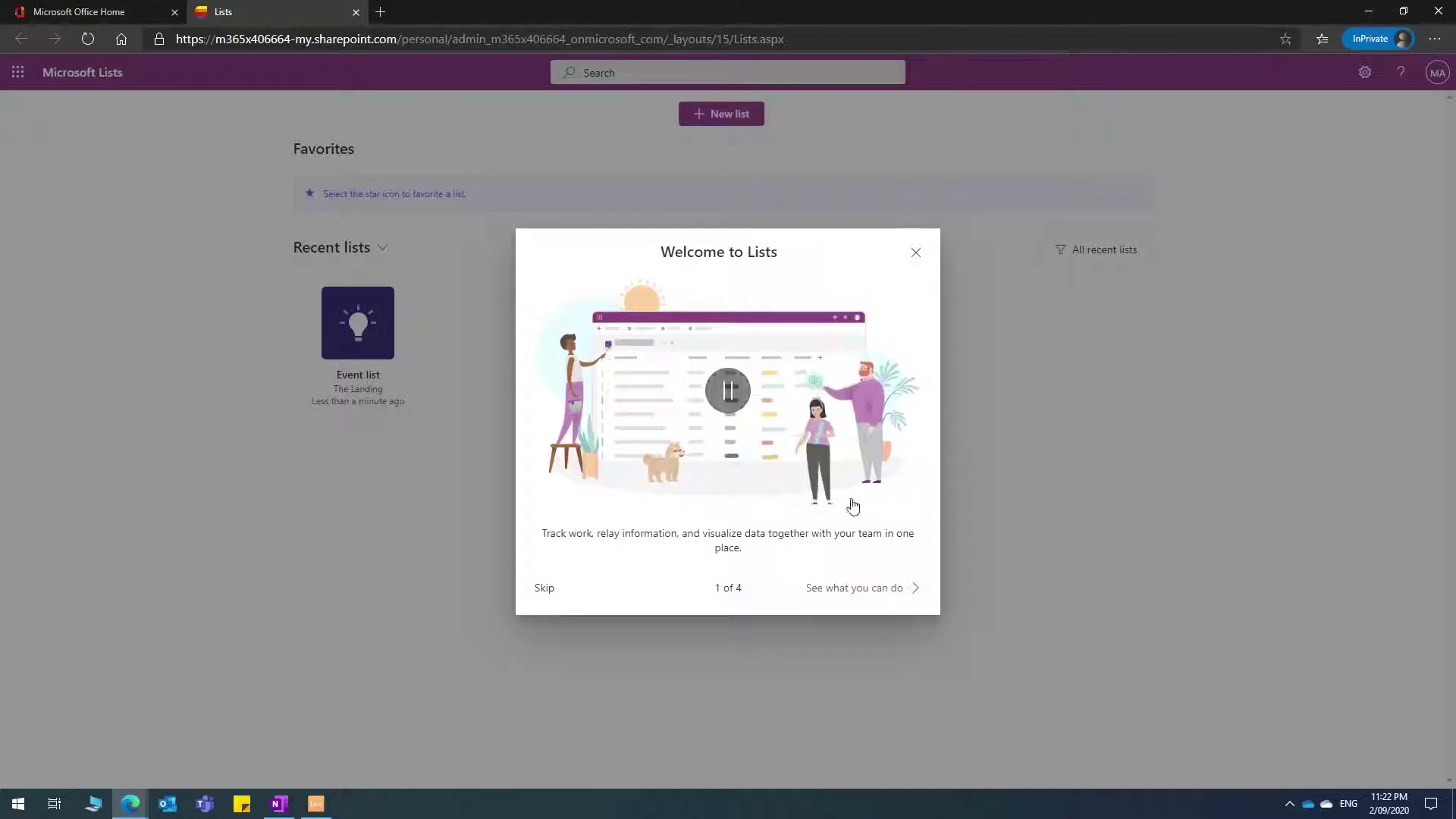
click(850, 592)
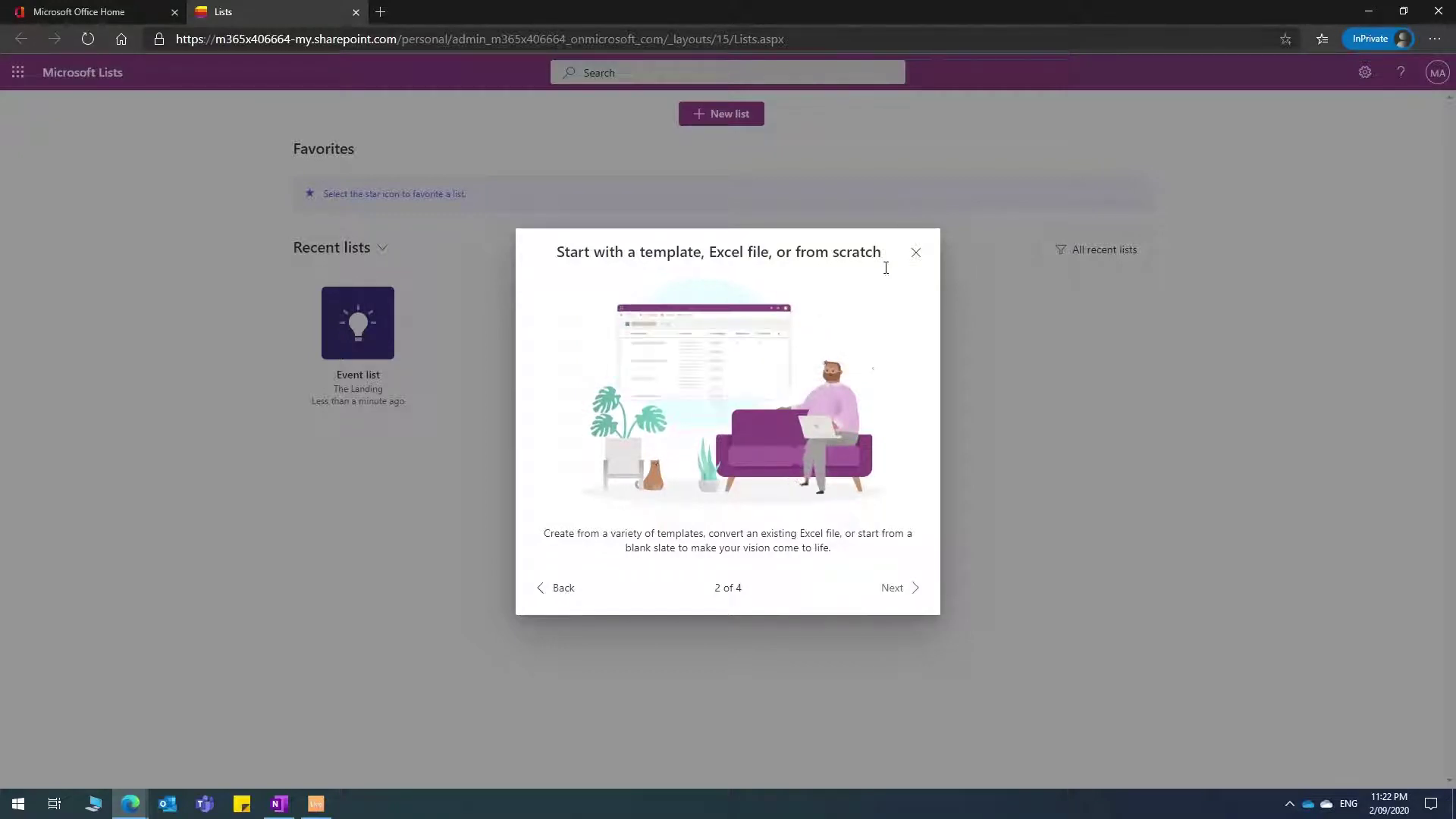
mouse_move(849, 451)
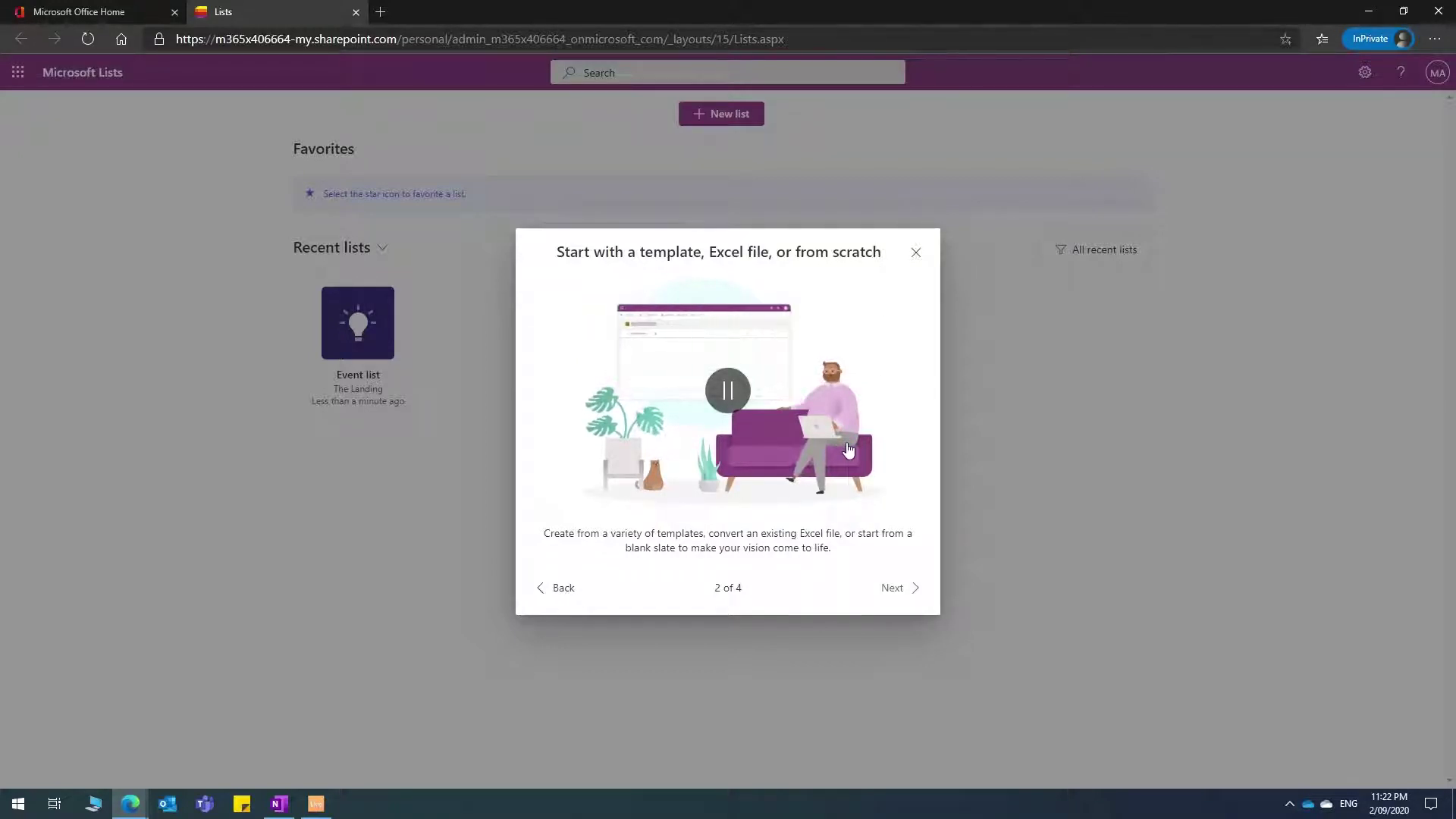
click(894, 590)
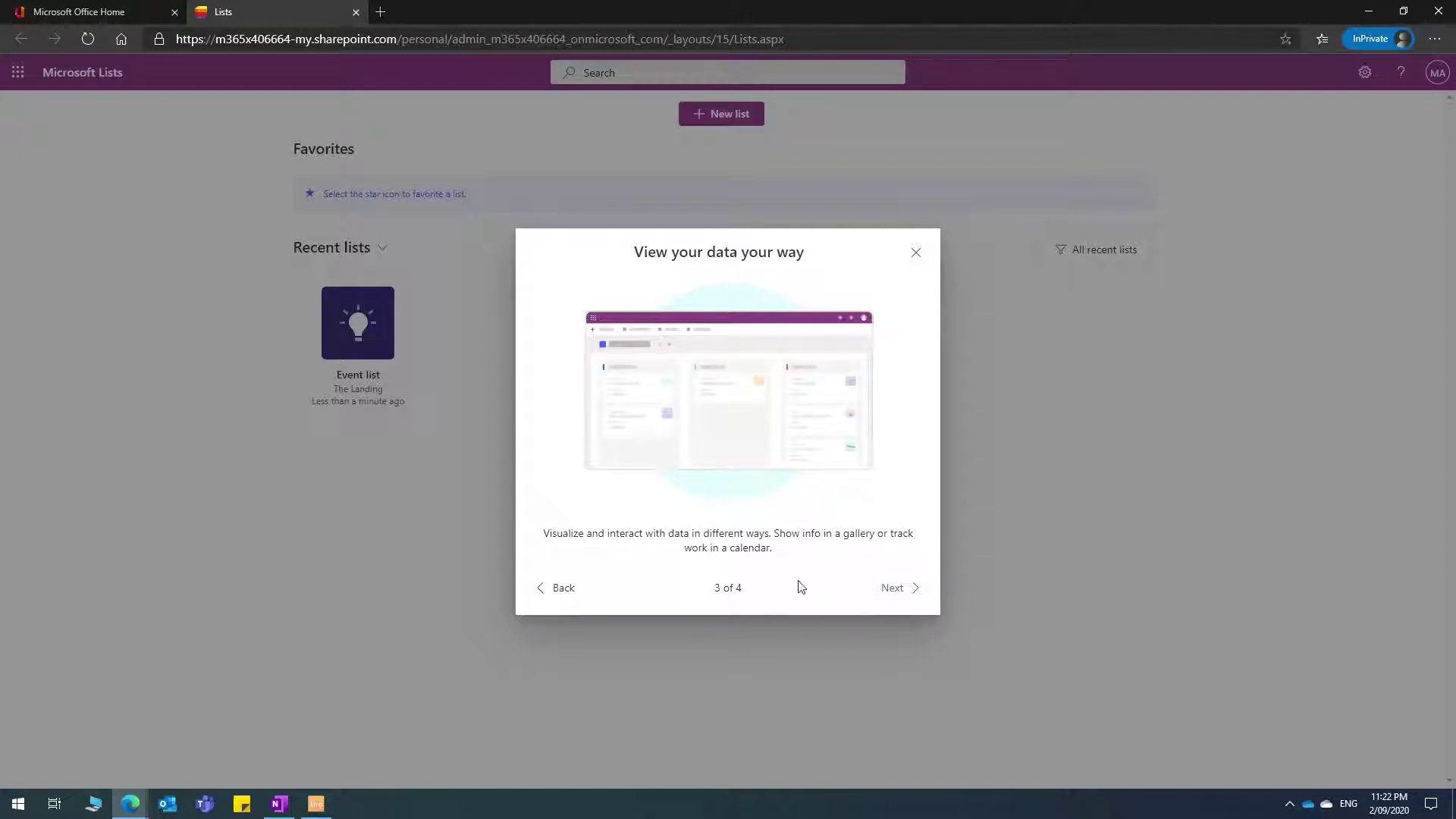
click(887, 589)
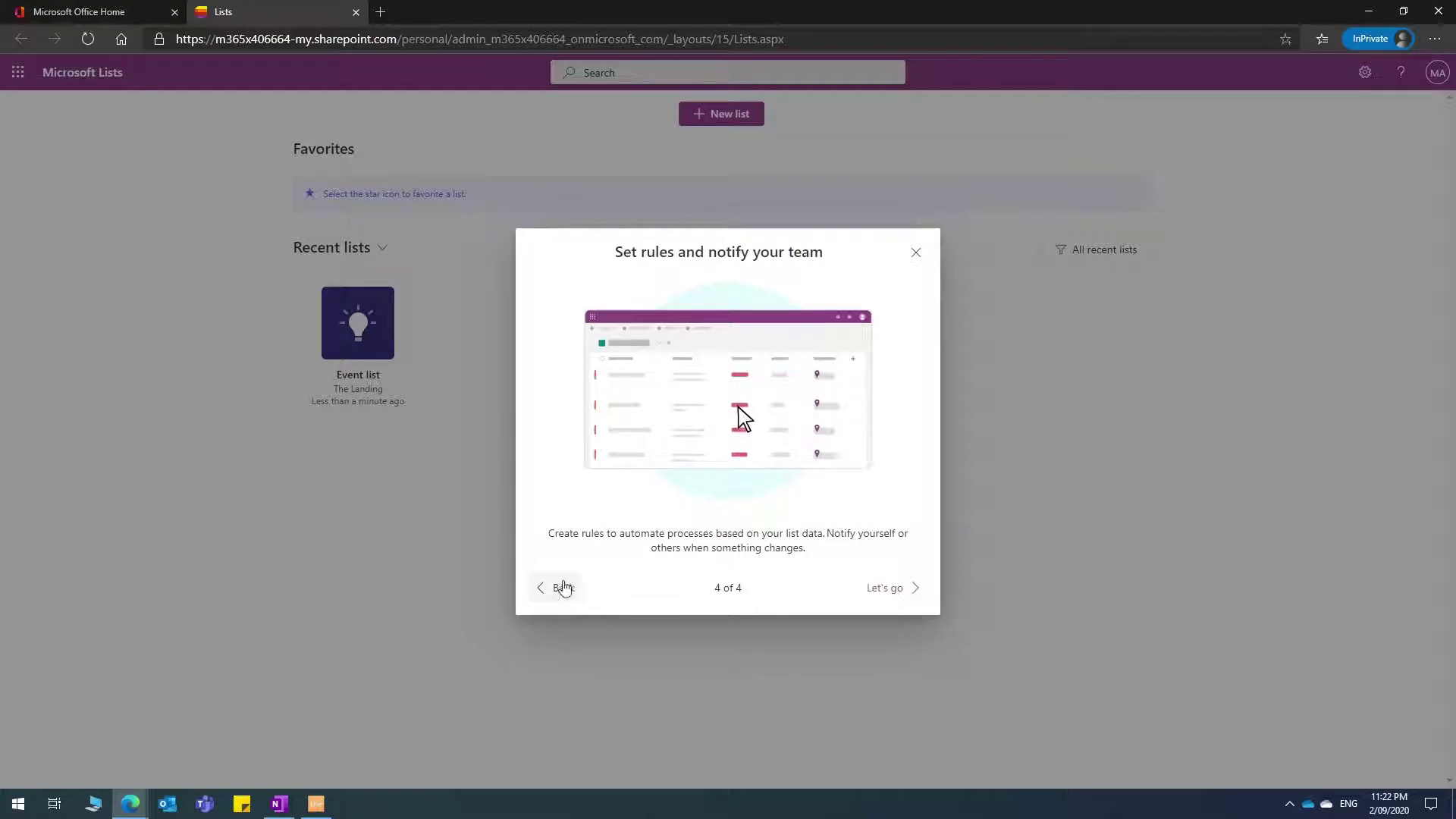
click(565, 588)
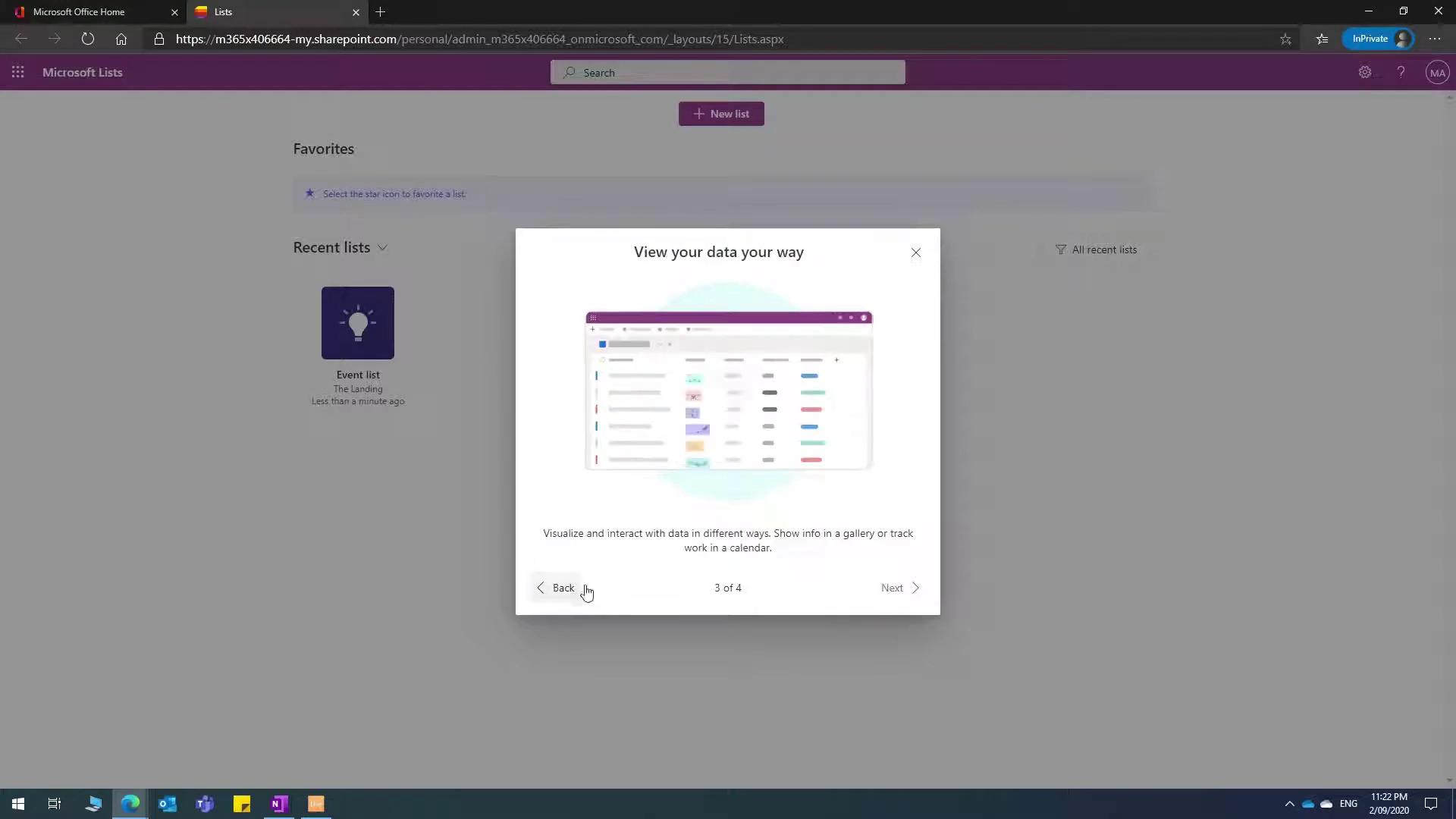
click(891, 589)
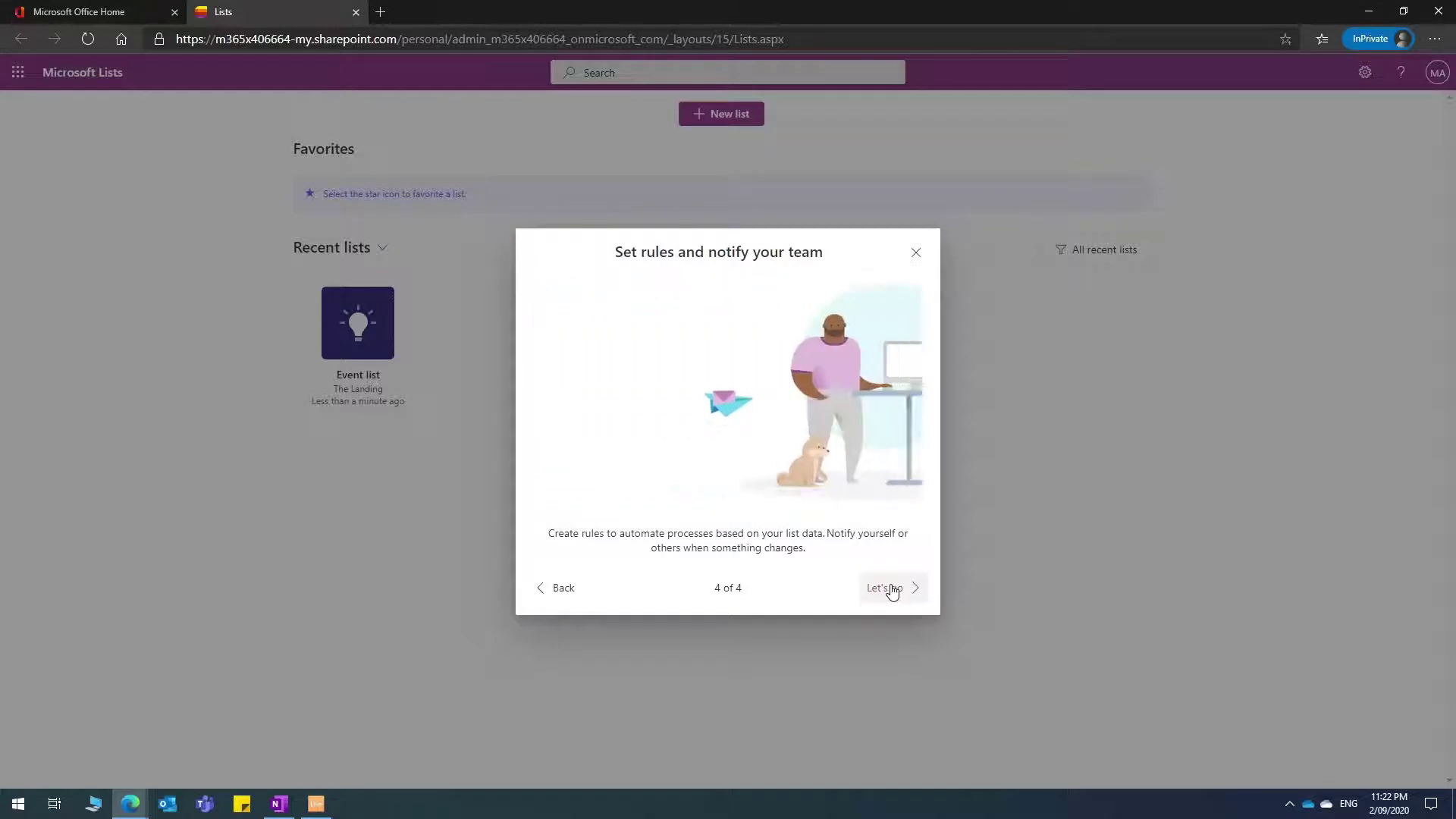
click(889, 588)
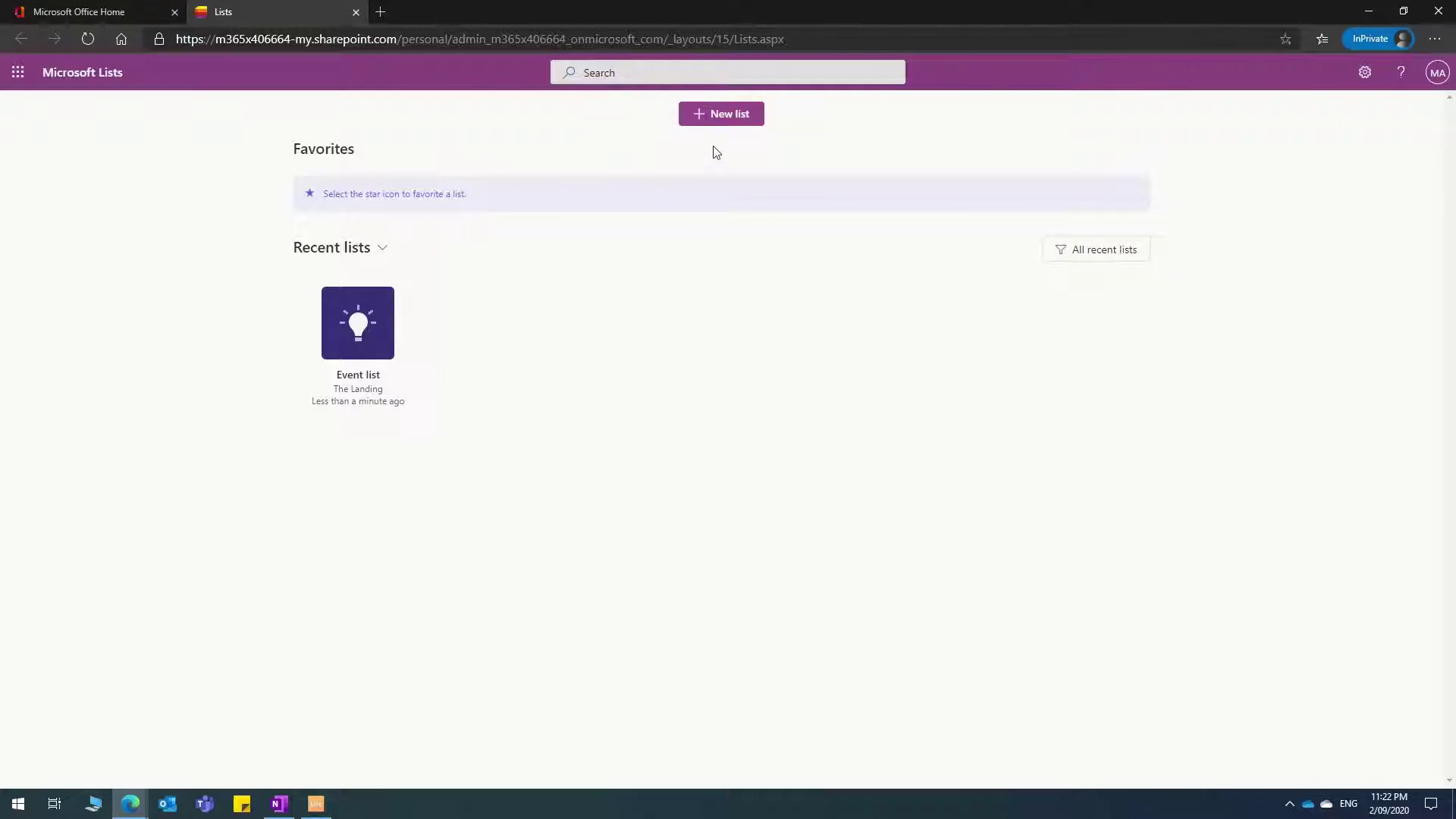
Start a new list from the Issue tracker template after previewing its sample columns.
click(741, 115)
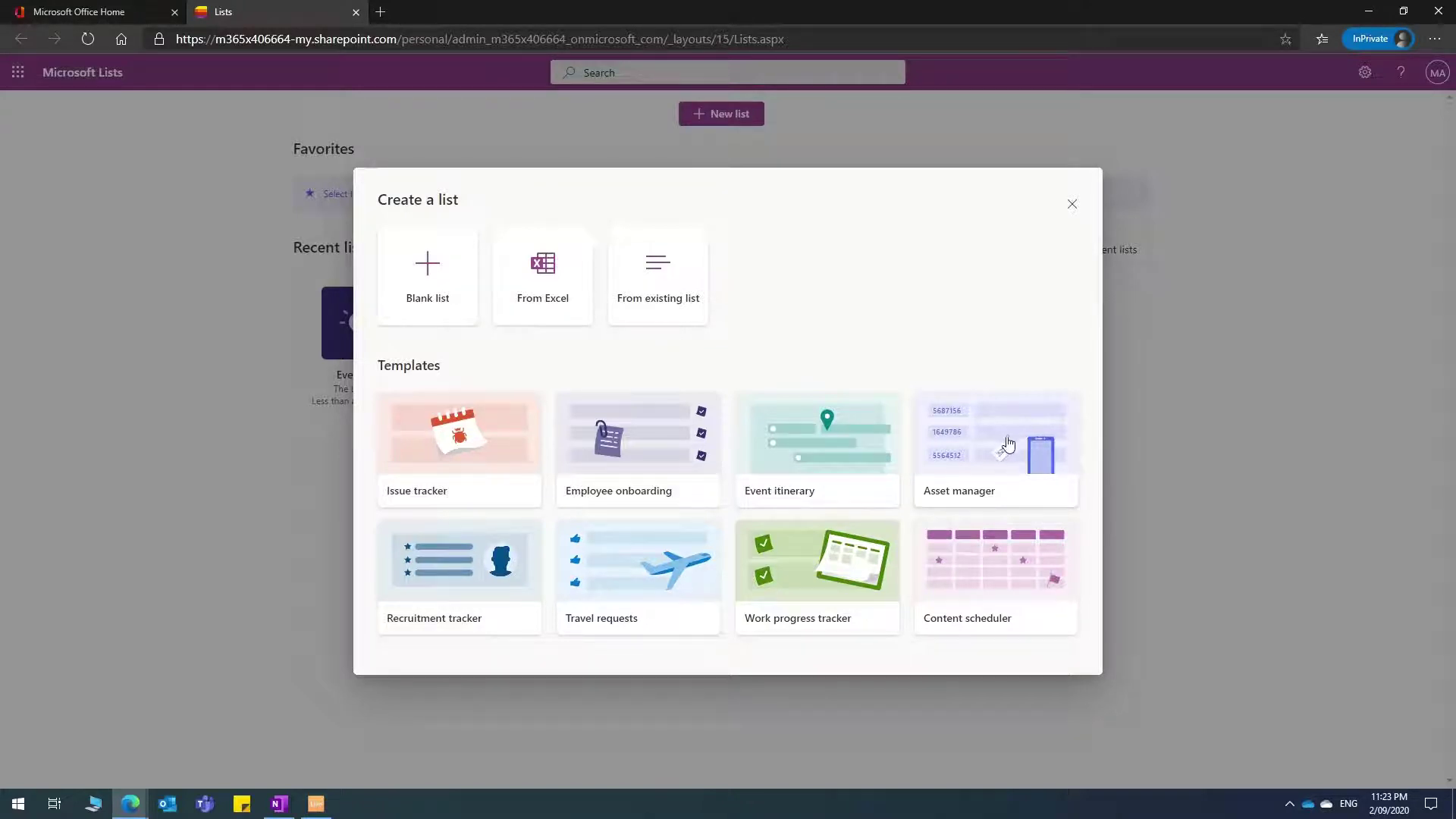
click(457, 455)
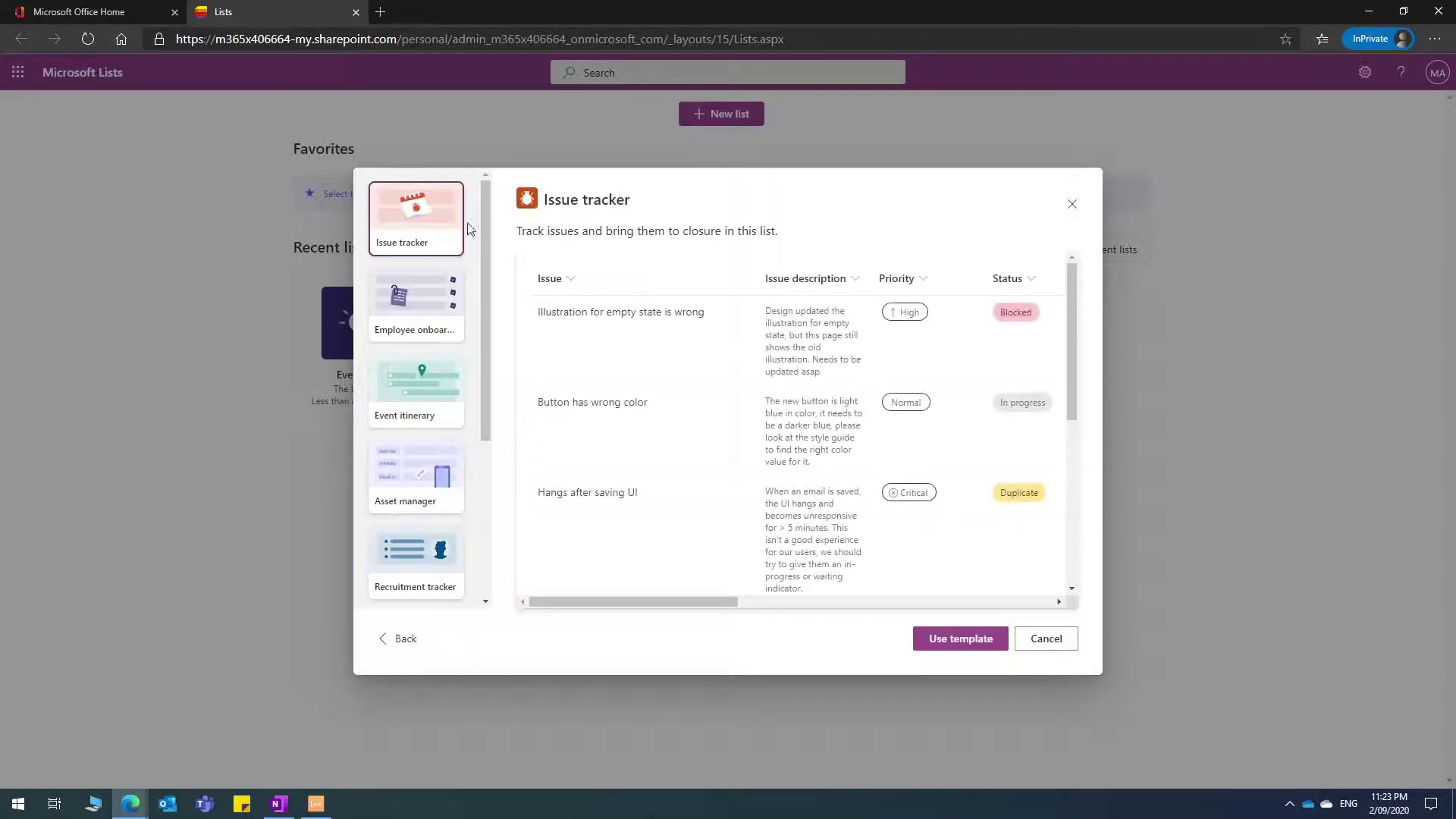
drag(1071, 311, 1033, 214)
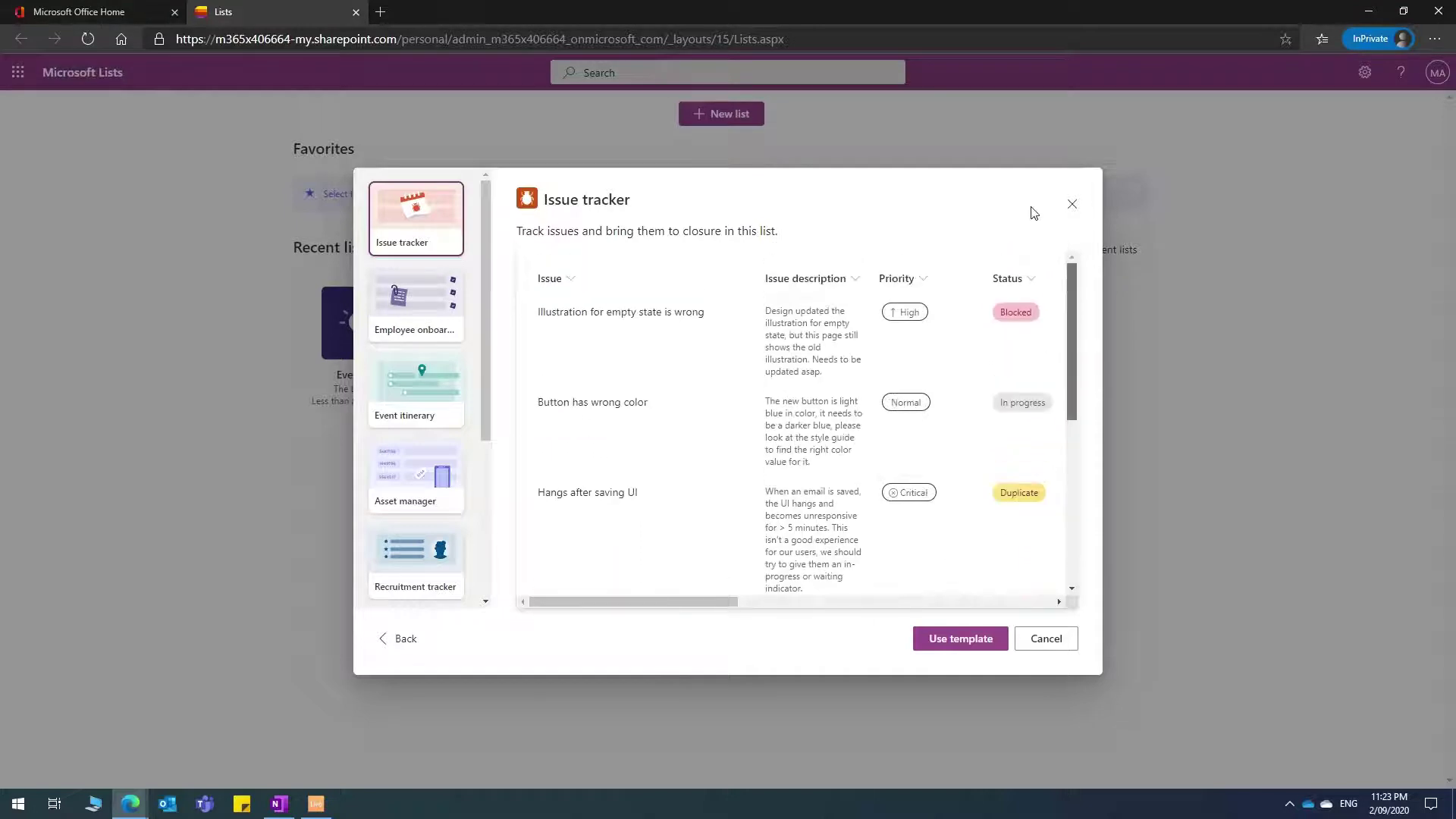
click(957, 639)
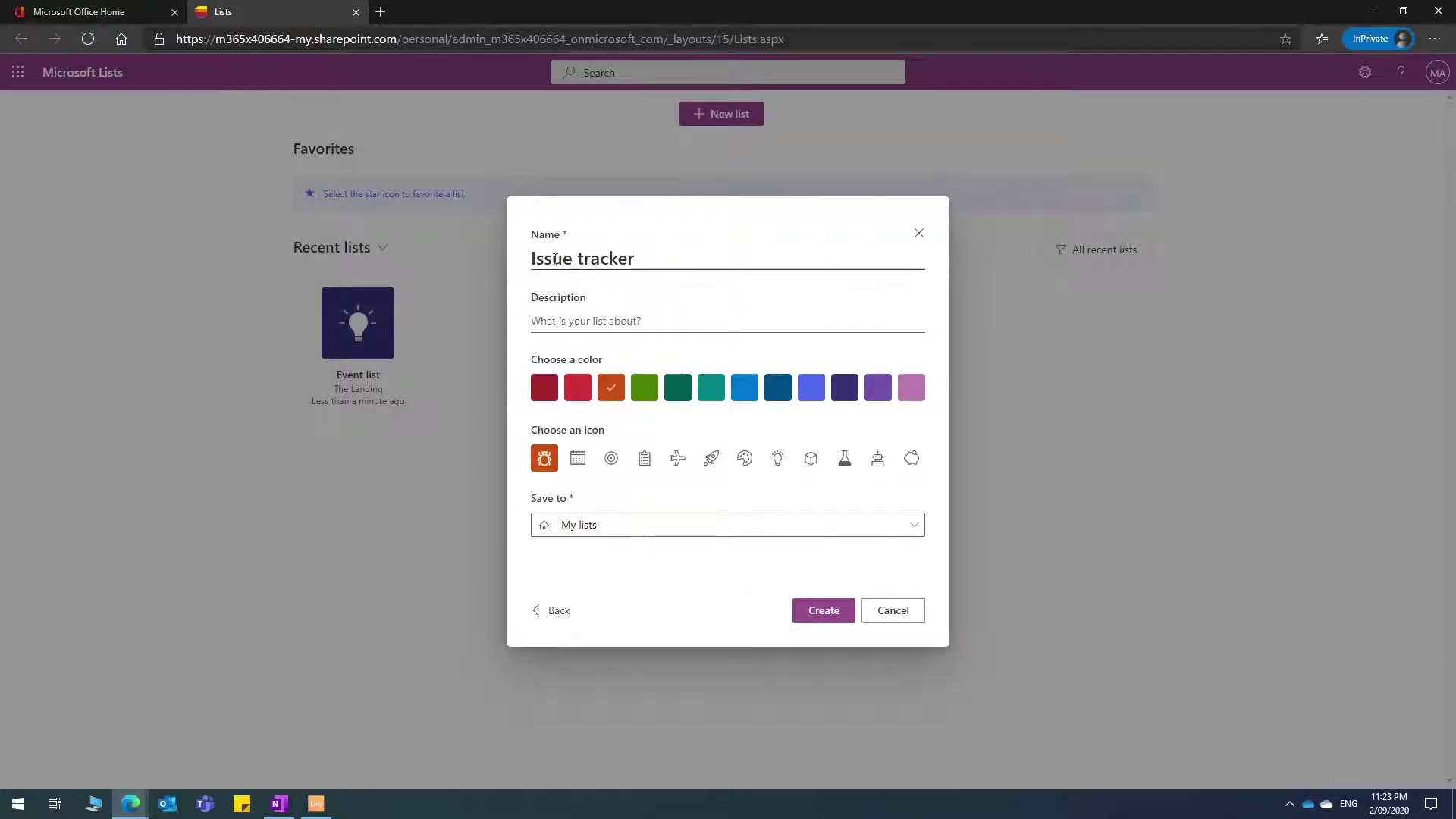
Create the Issue tracker list with the dark purple color, keeping its name and saving it to My lists.
triple_click(696, 254)
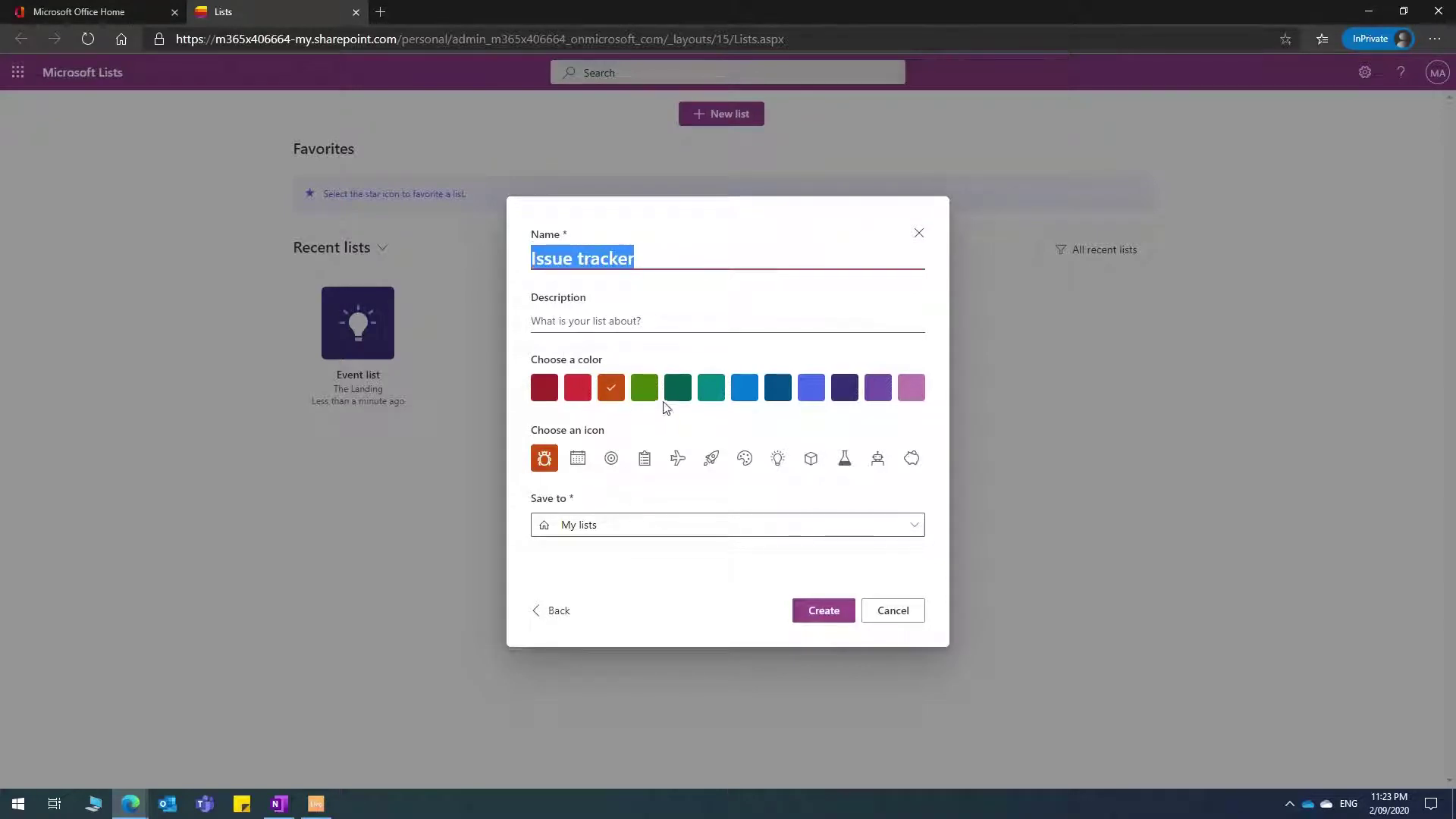
click(847, 405)
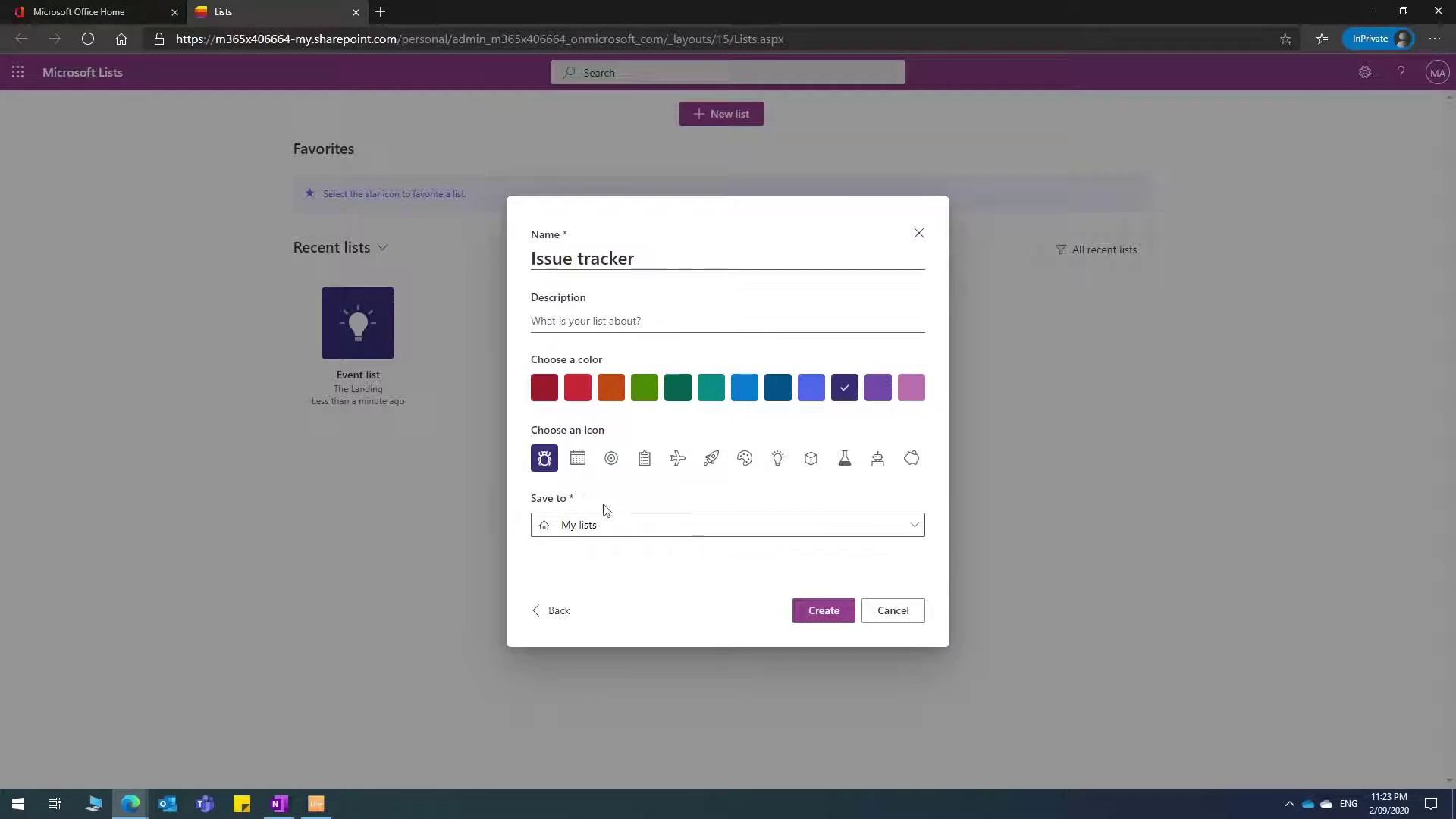
click(715, 529)
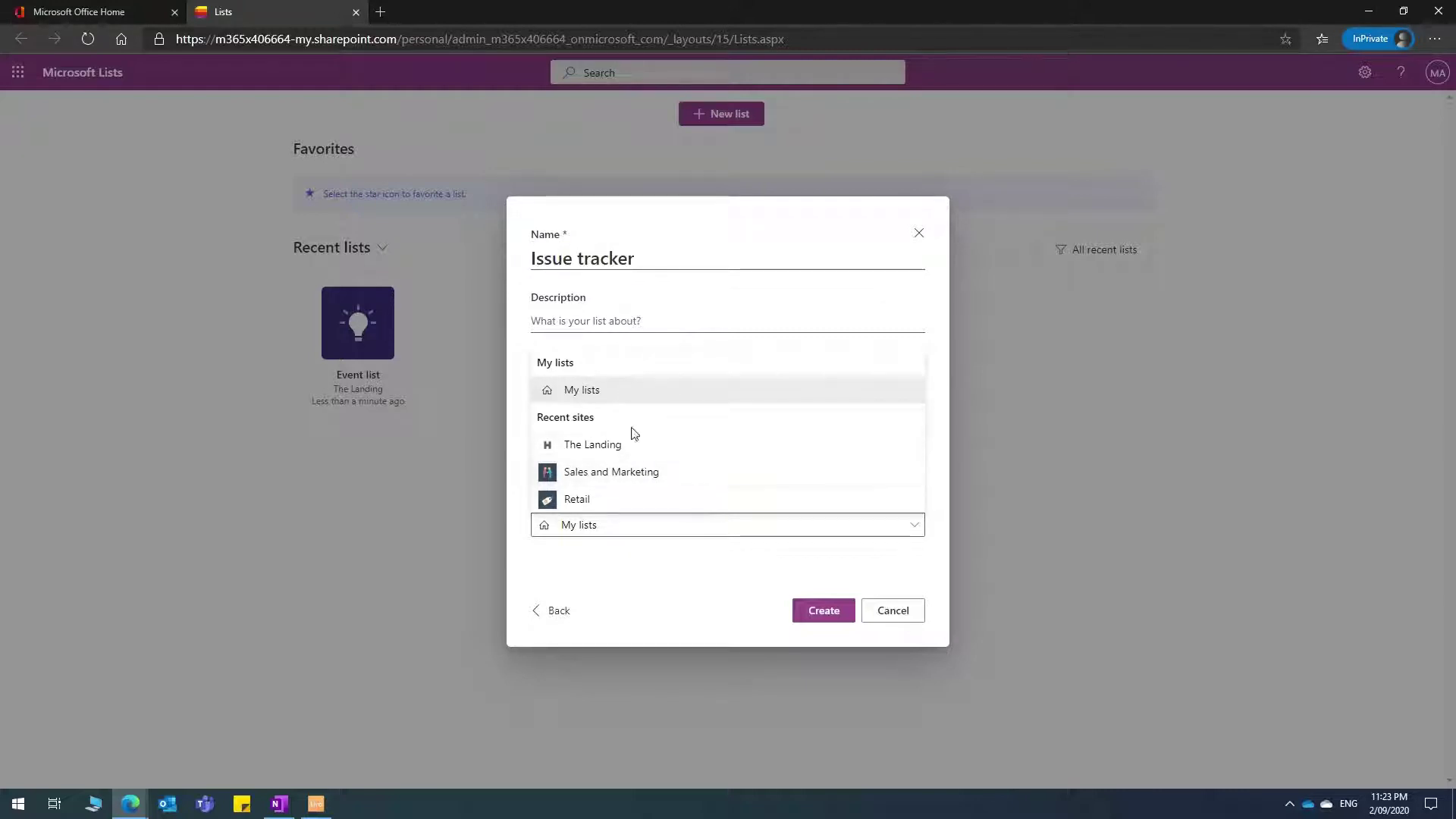
click(595, 392)
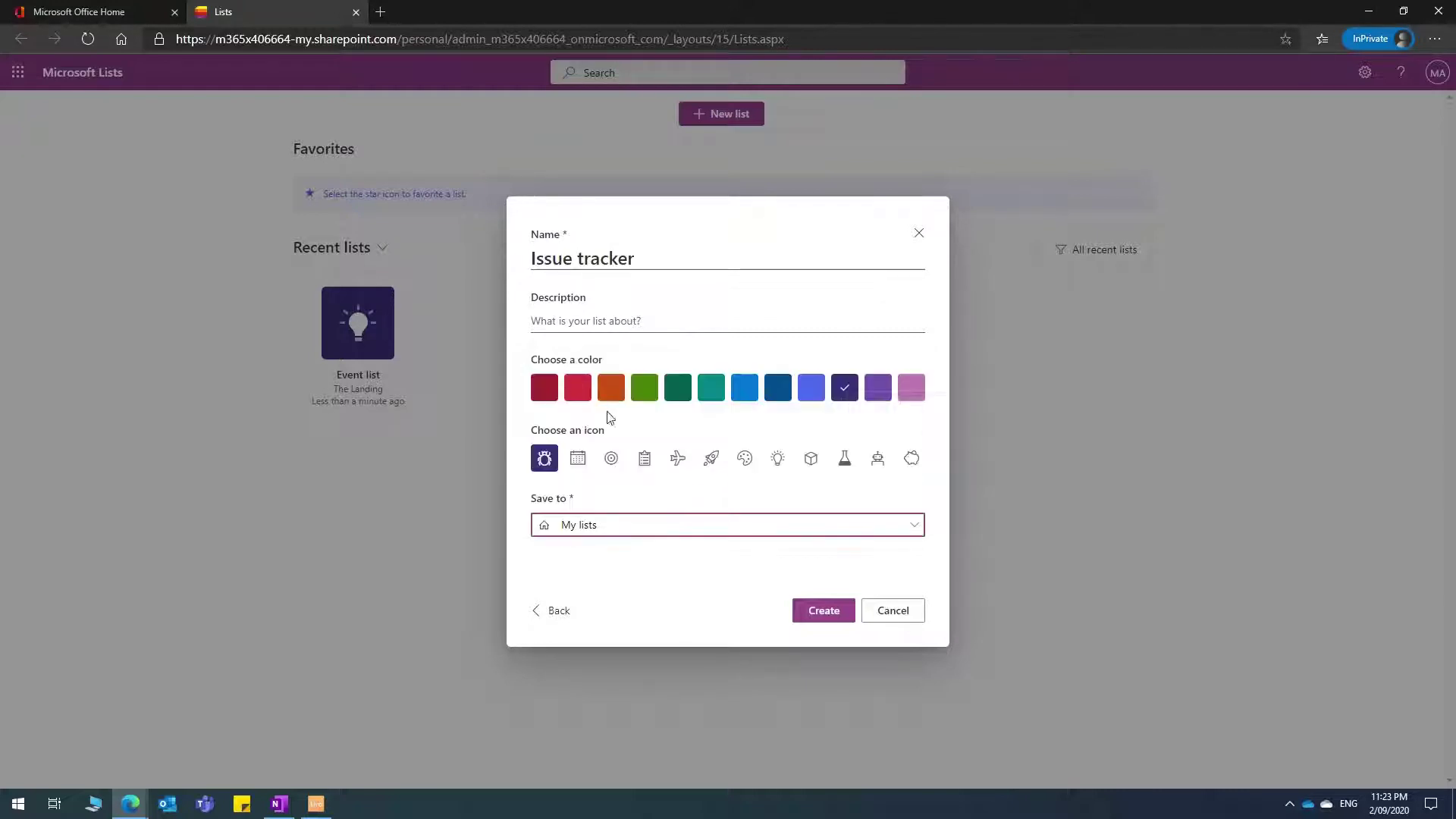
click(838, 615)
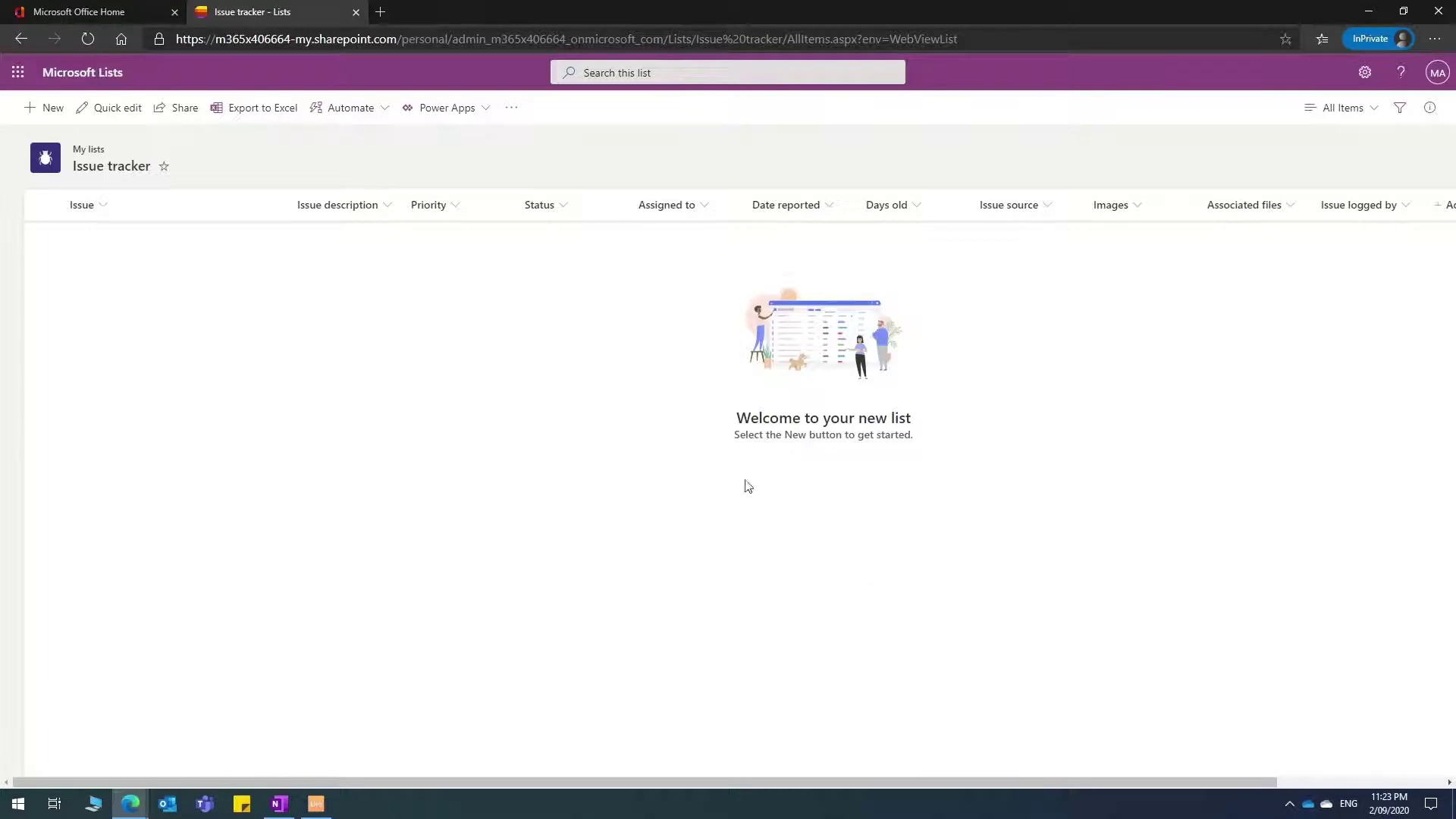
Examine the list's Power Automate and Power Apps options and the Issue column's sort, filter and settings options.
click(358, 110)
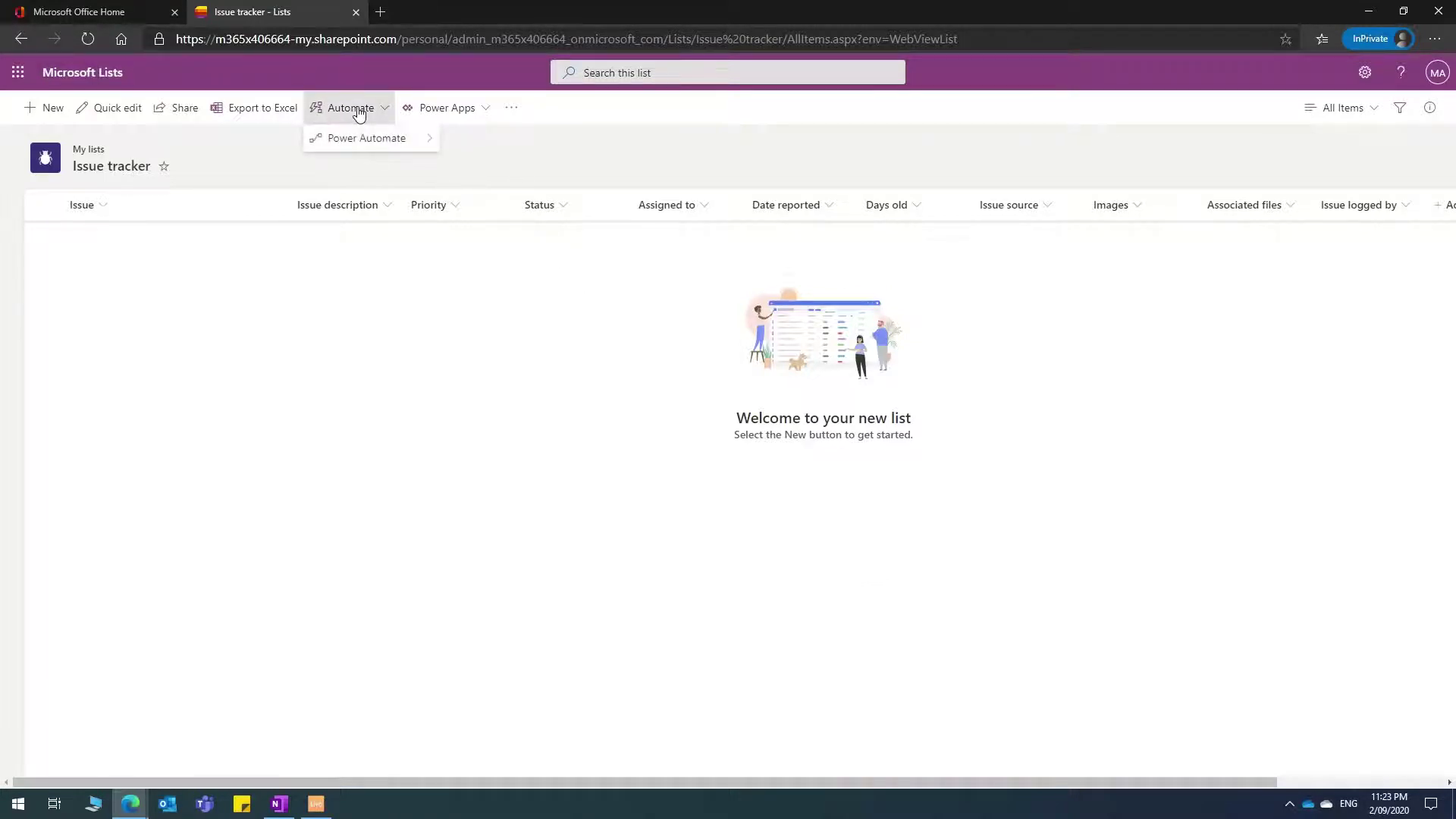
mouse_move(418, 143)
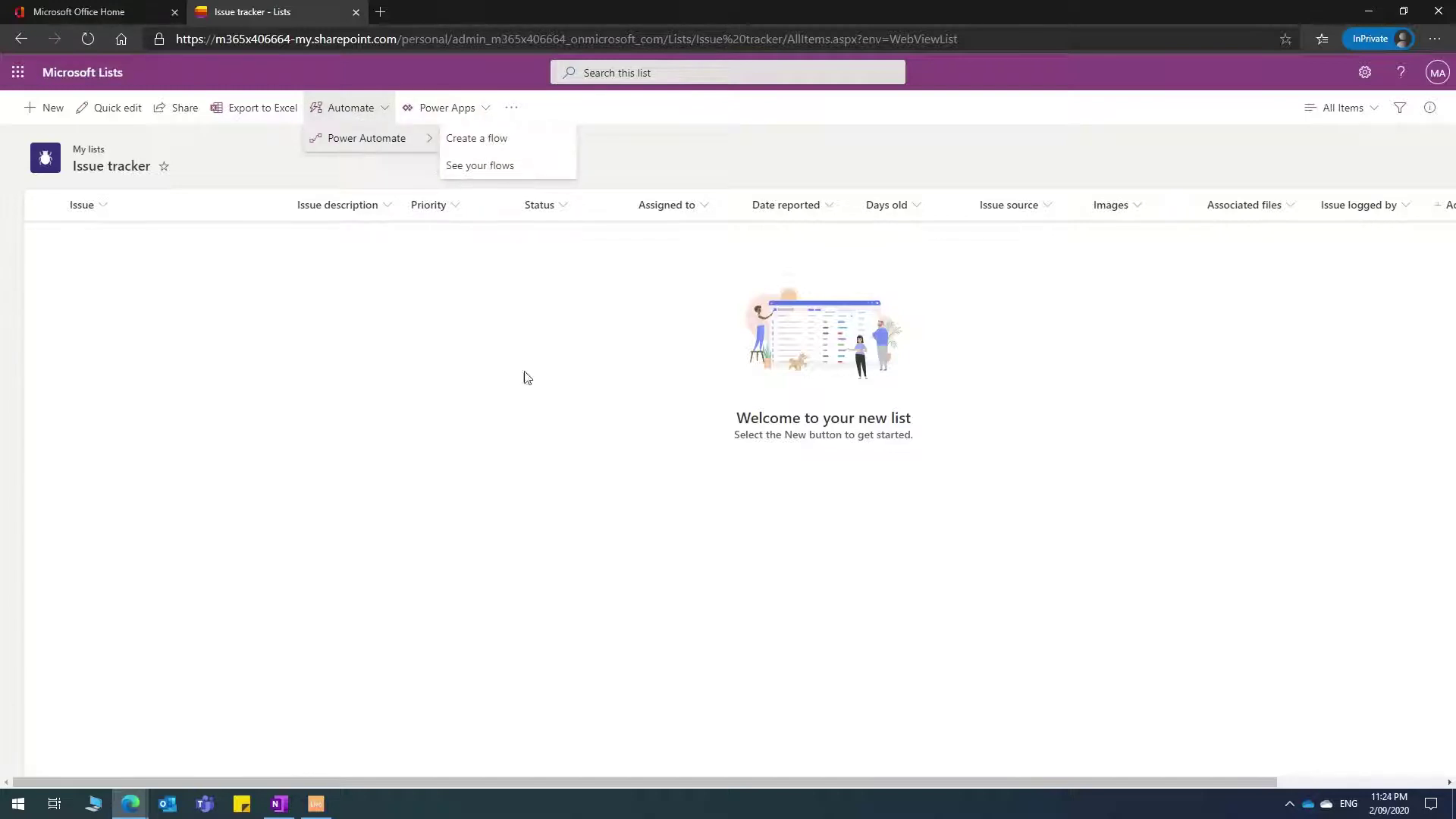
click(471, 107)
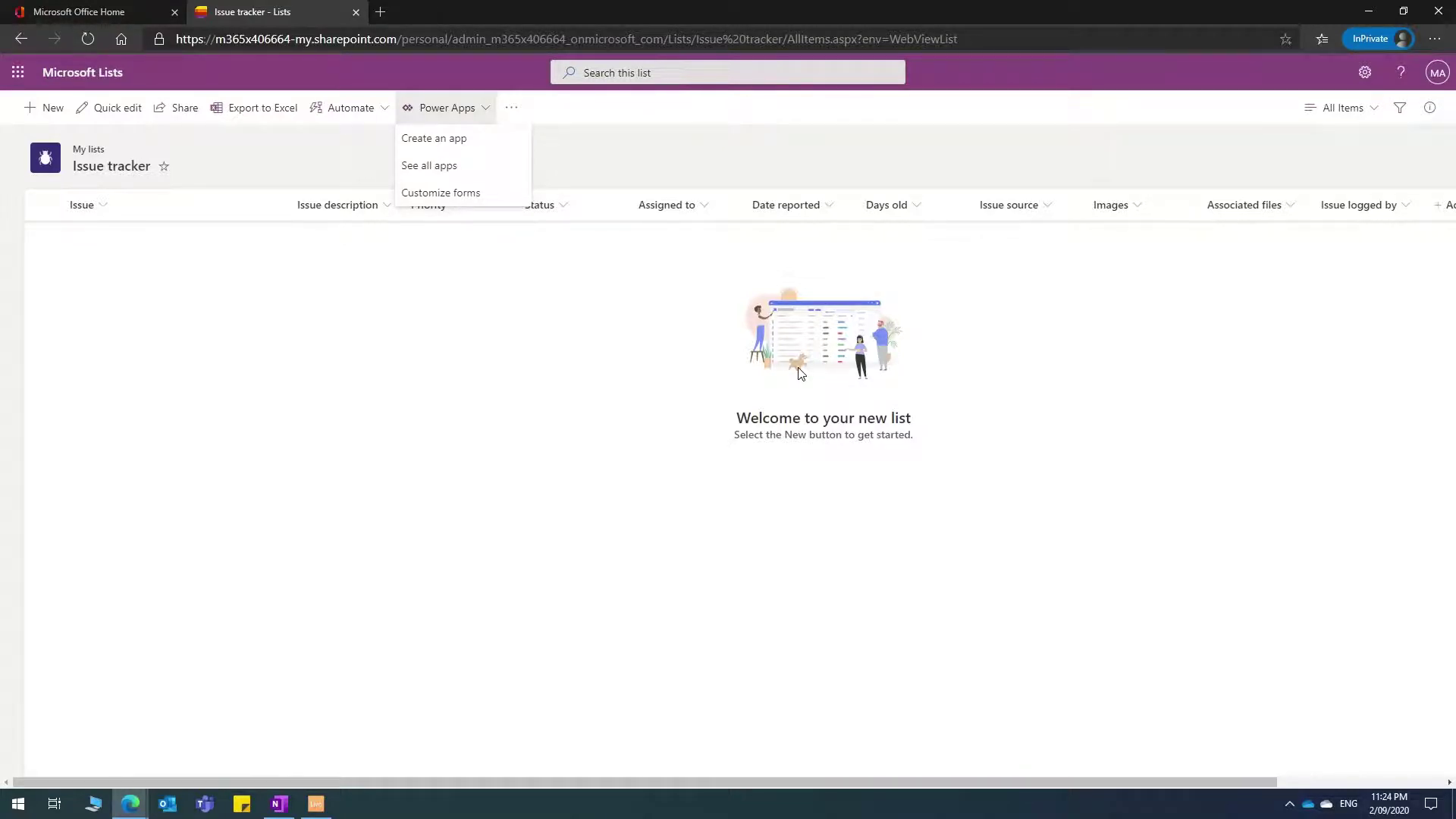
click(395, 389)
click(111, 212)
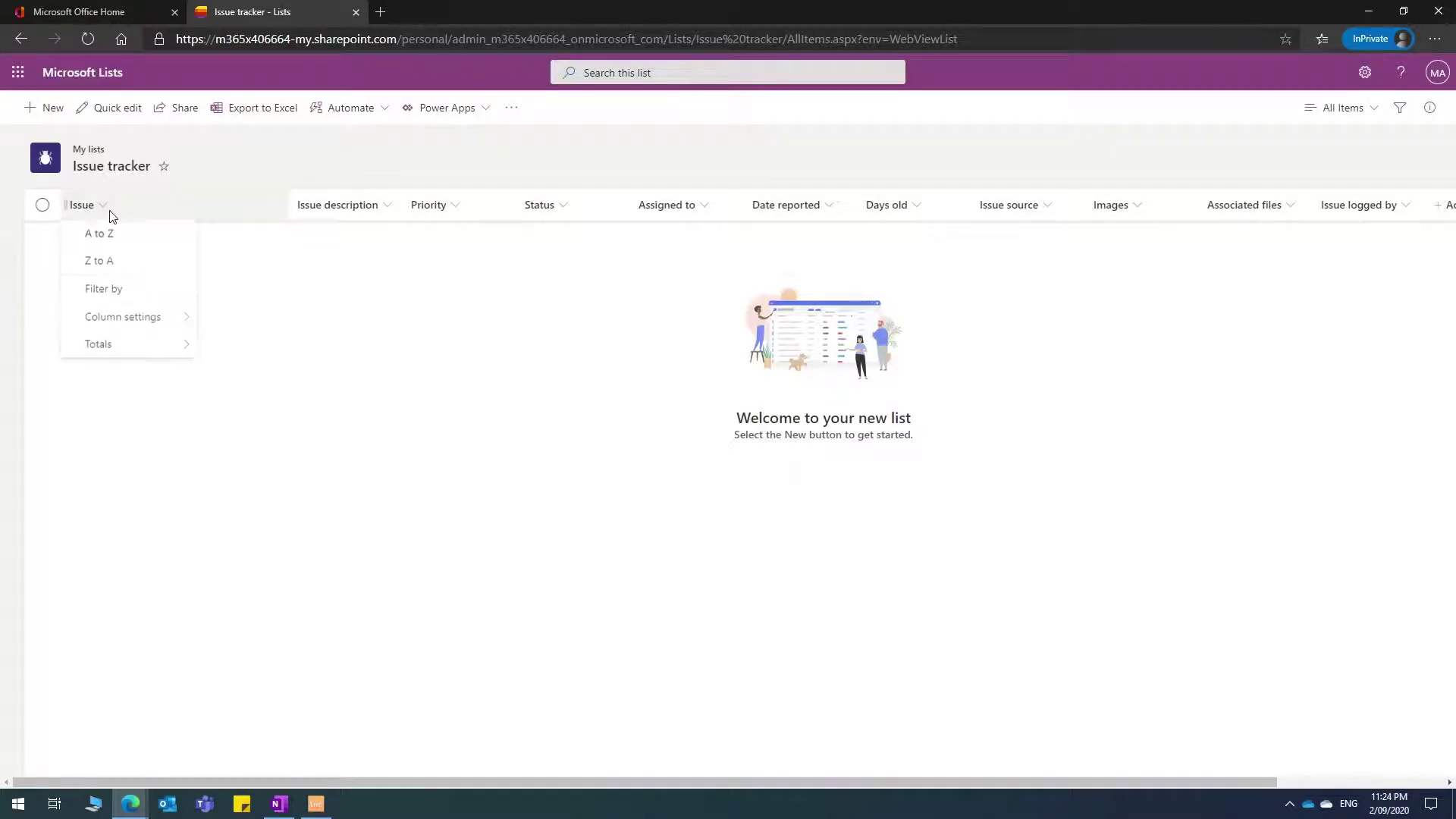
Open a new item form and examine which columns it can show or hide, leaving the column selection without saving.
click(43, 109)
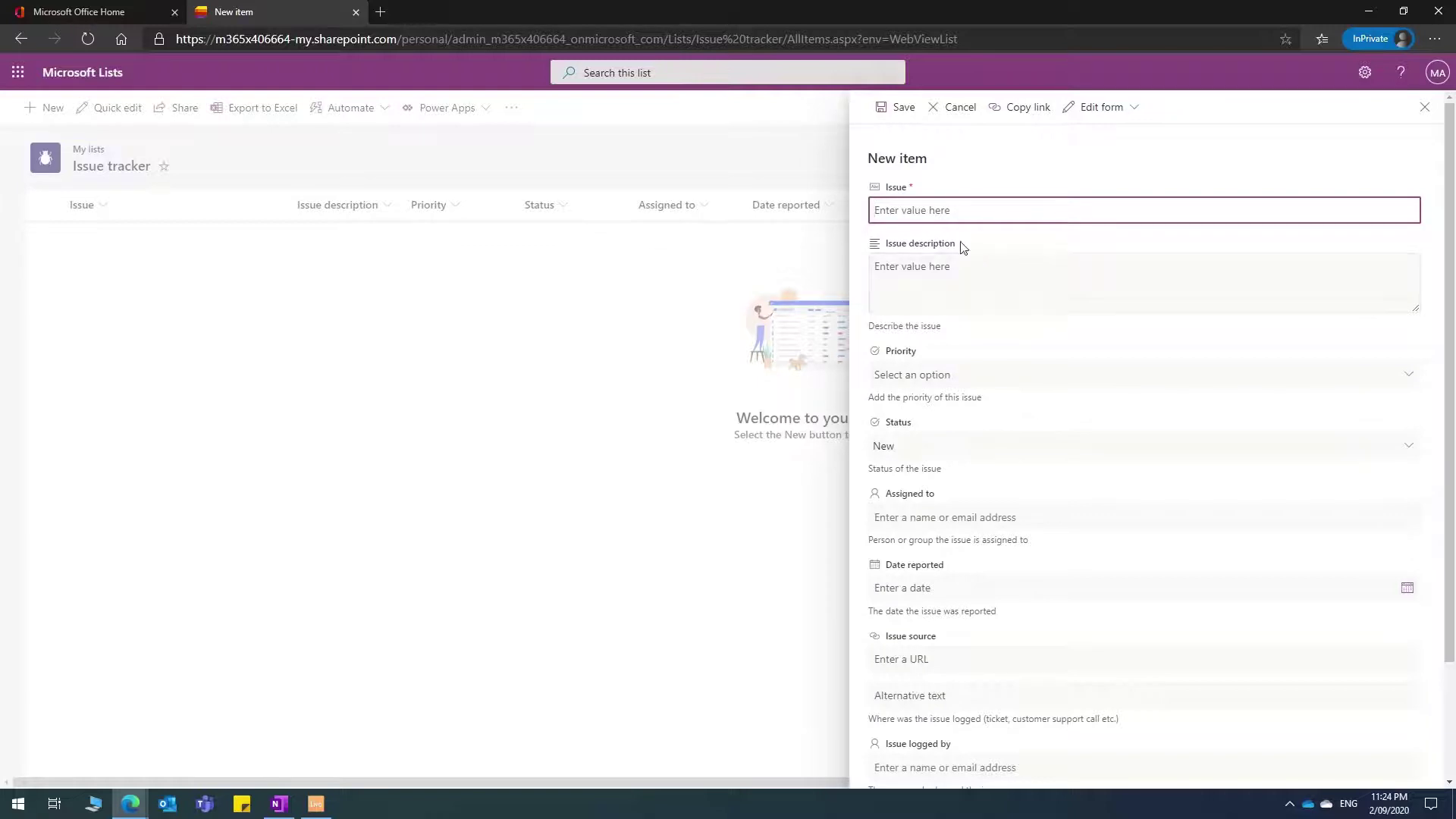
click(1105, 108)
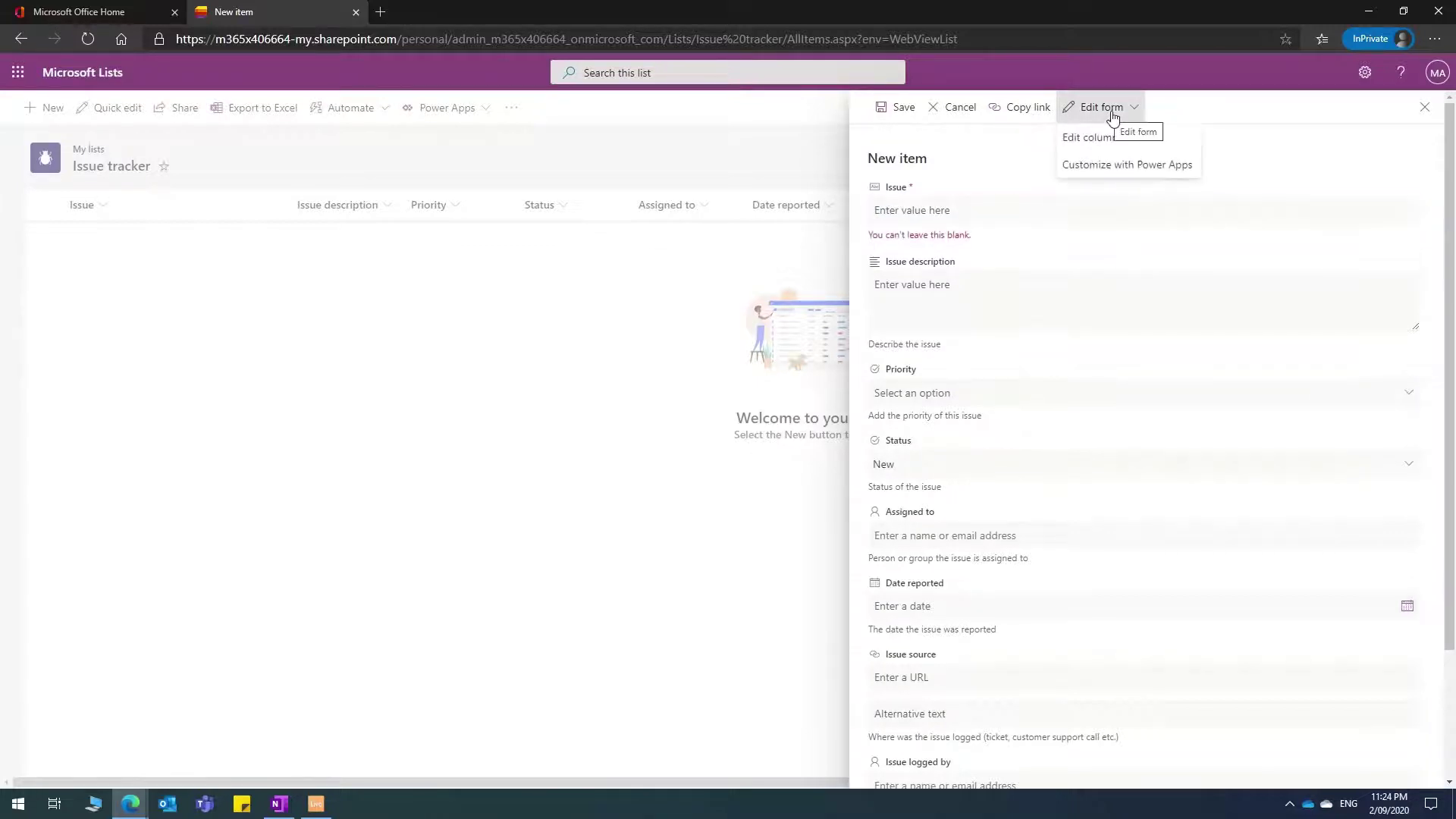
click(1122, 140)
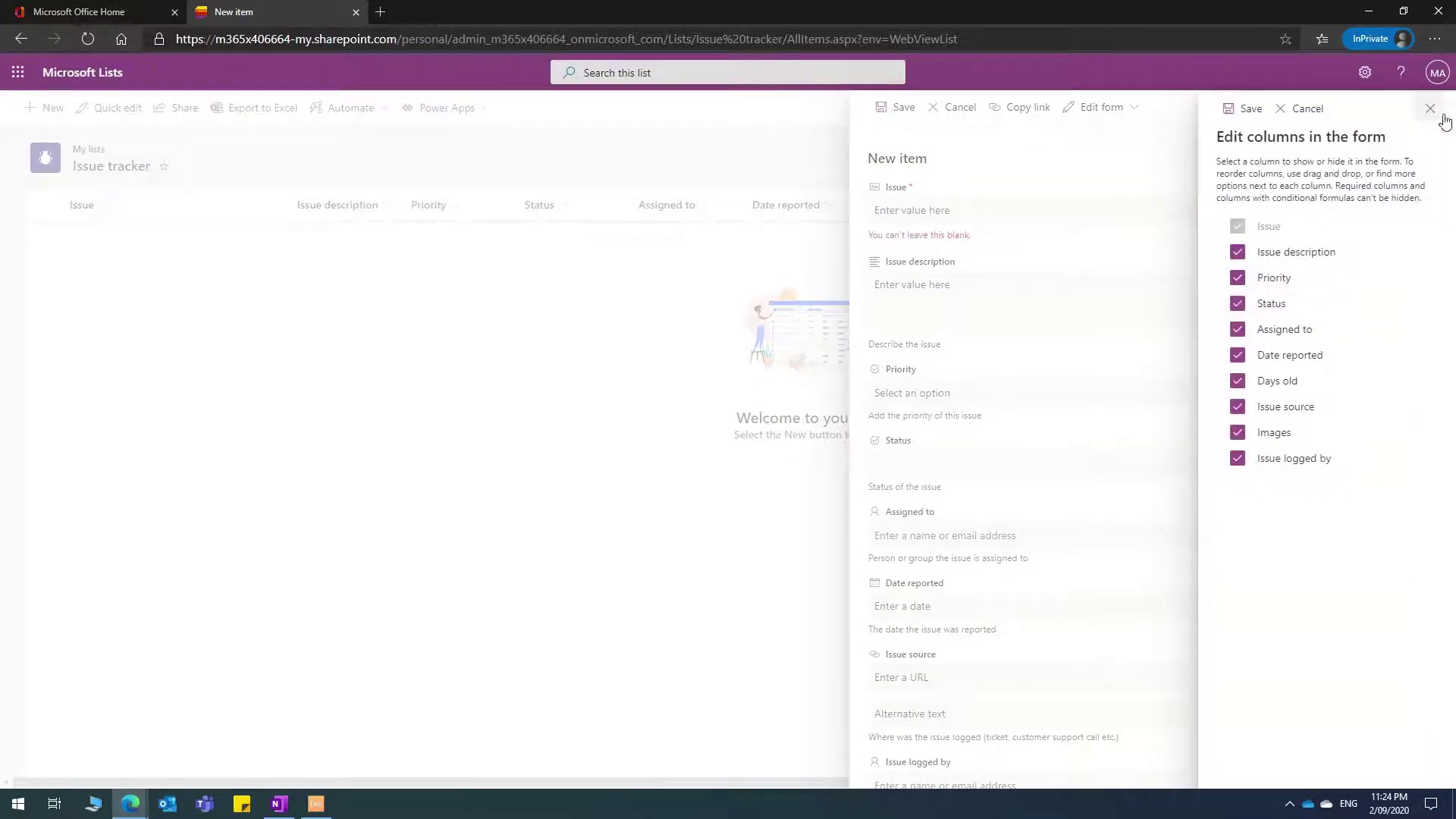
click(1303, 108)
Open the new item form for customization in Power Apps and return to the Issue tracker list.
click(1109, 107)
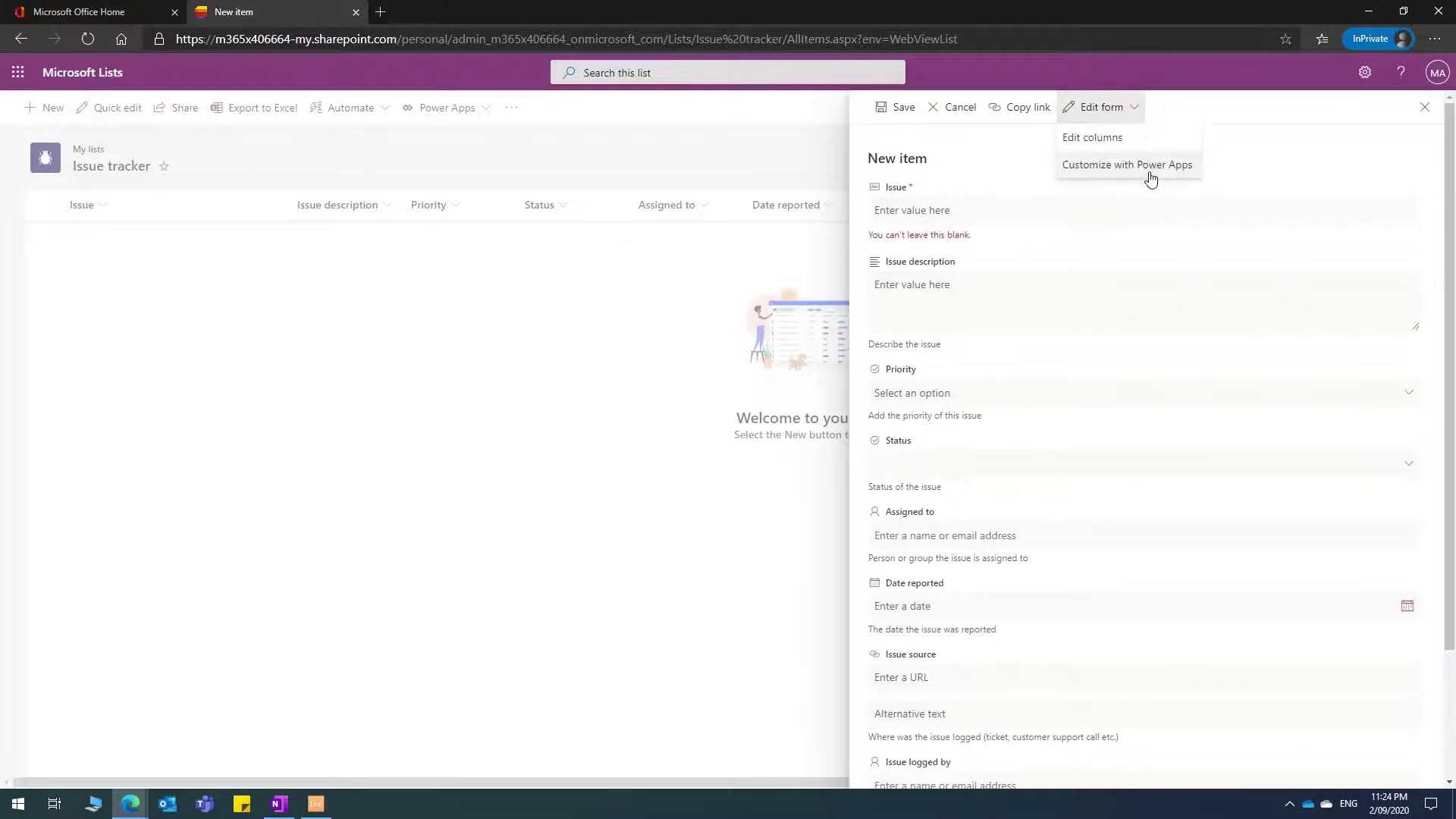
click(1123, 179)
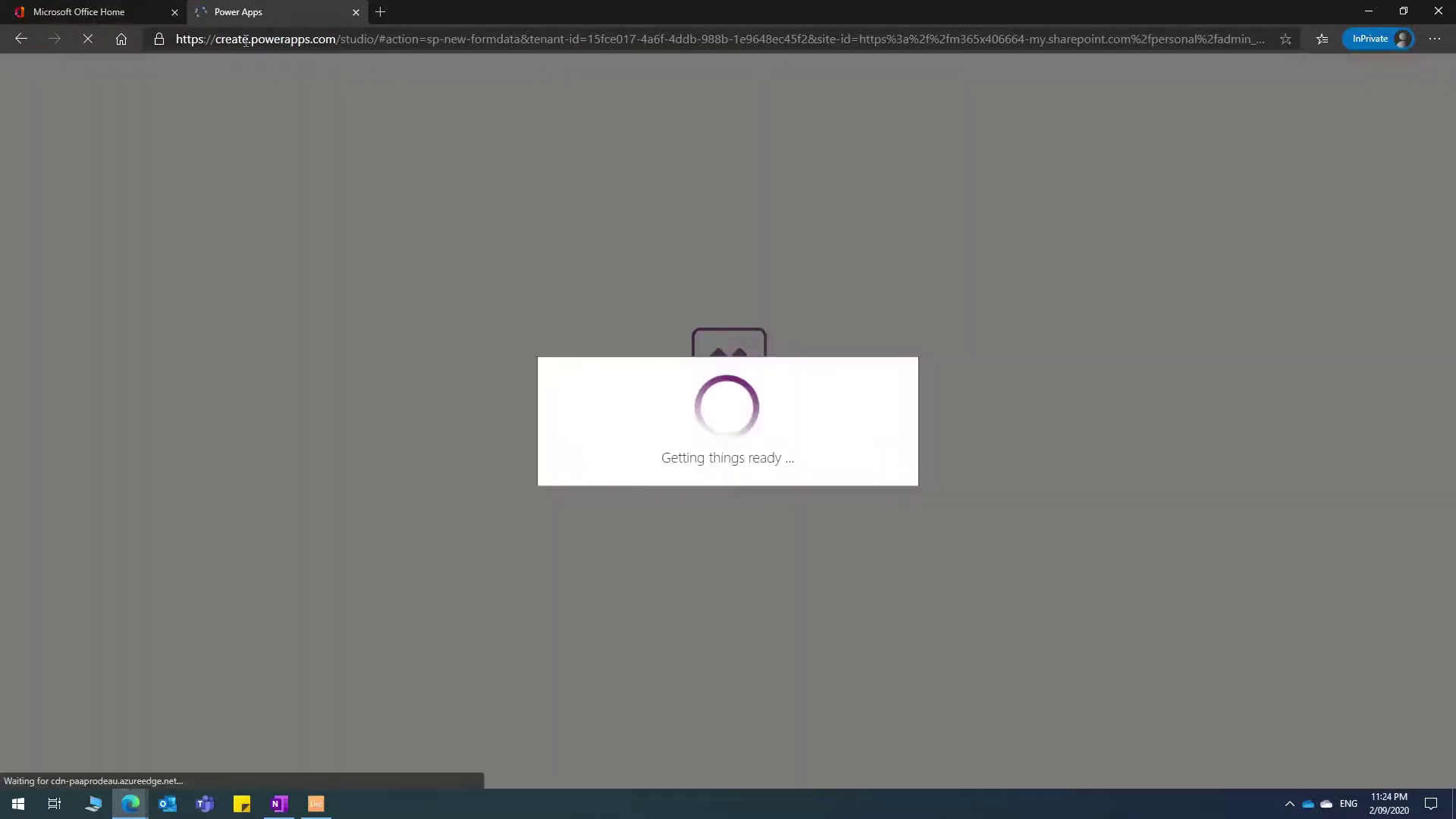
click(30, 36)
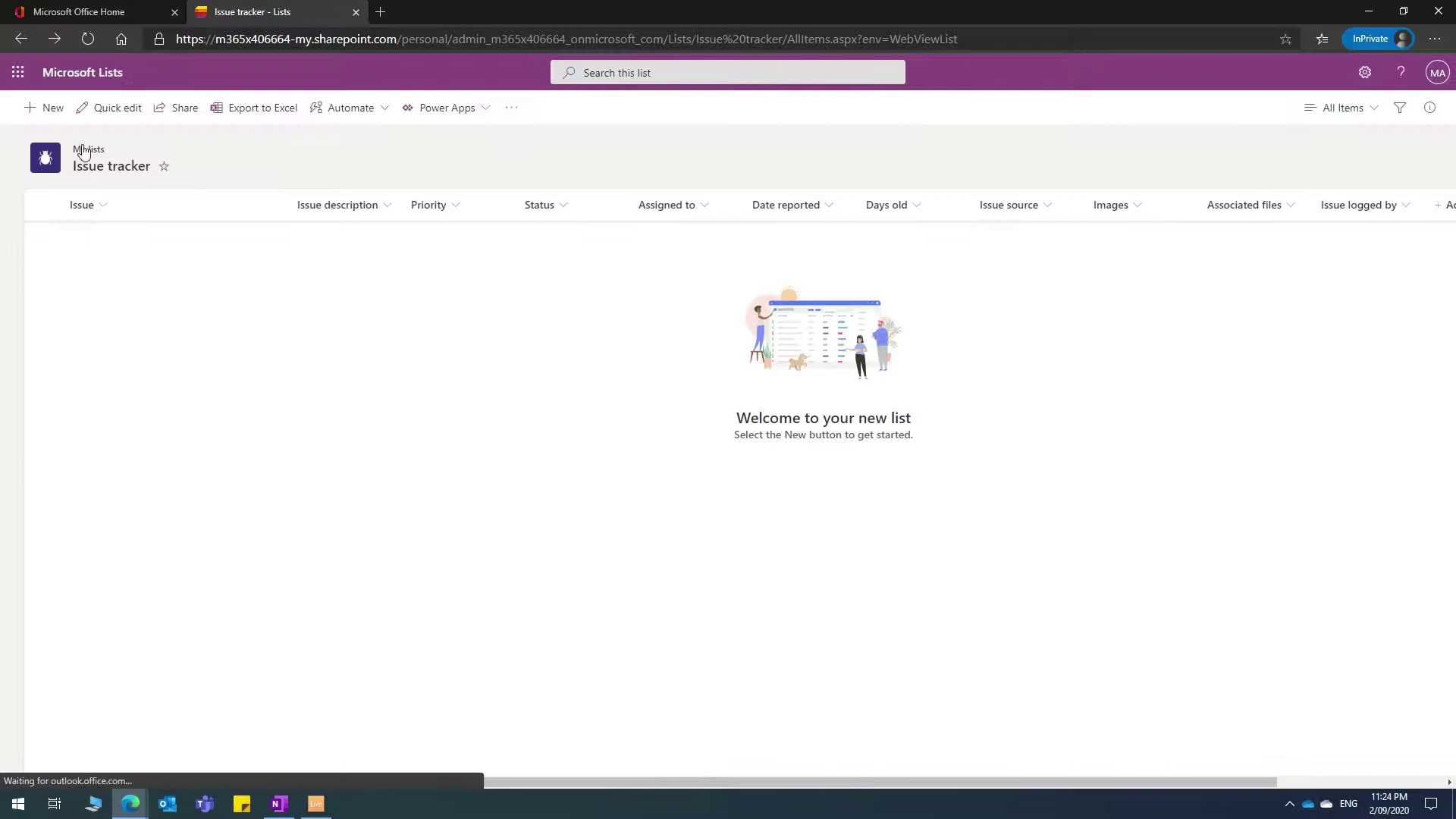
Fill in a new list item with the issue "Track bugs", priority Critical and status In progress.
click(49, 107)
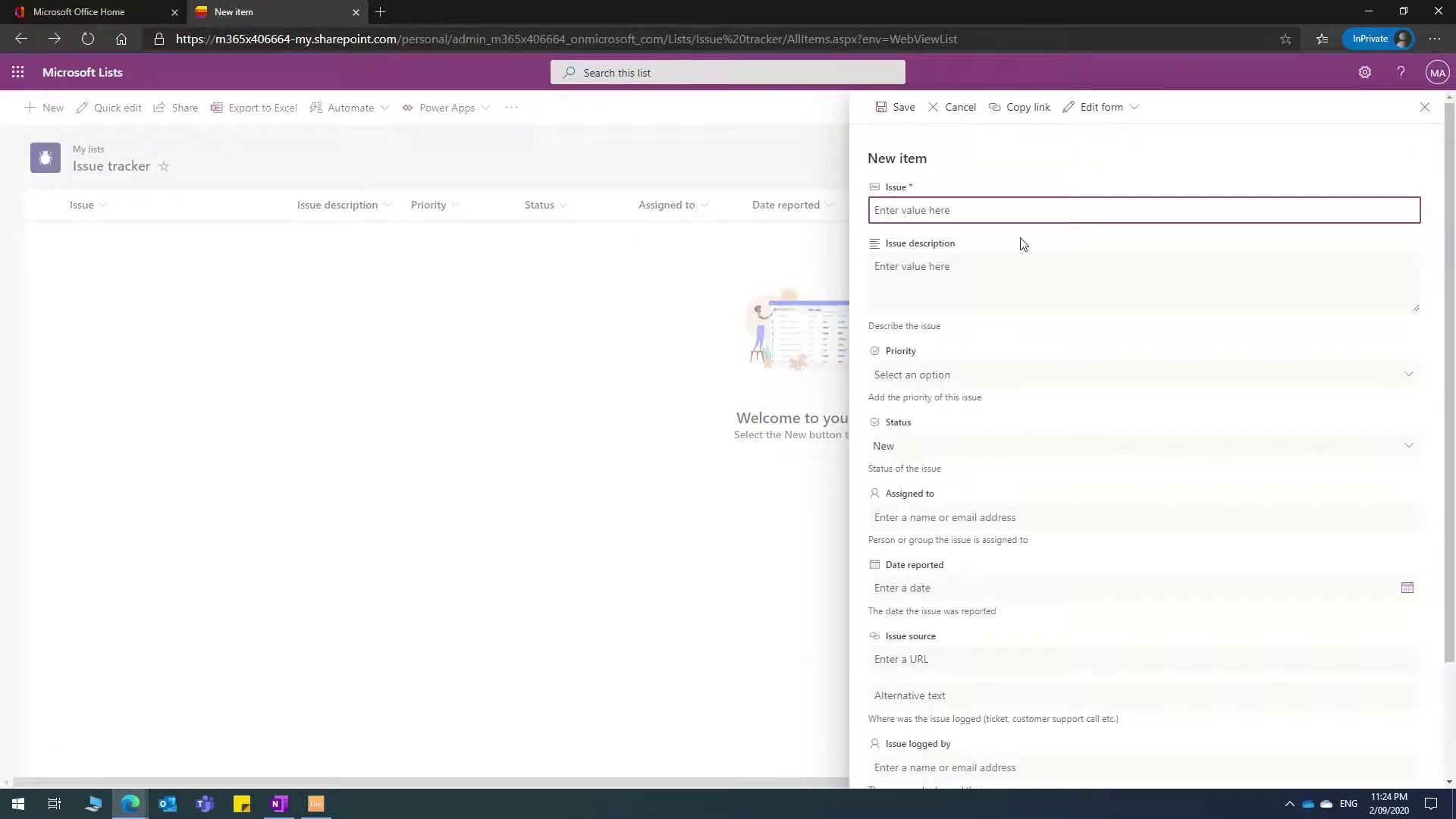
text(Track bugs)
click(976, 383)
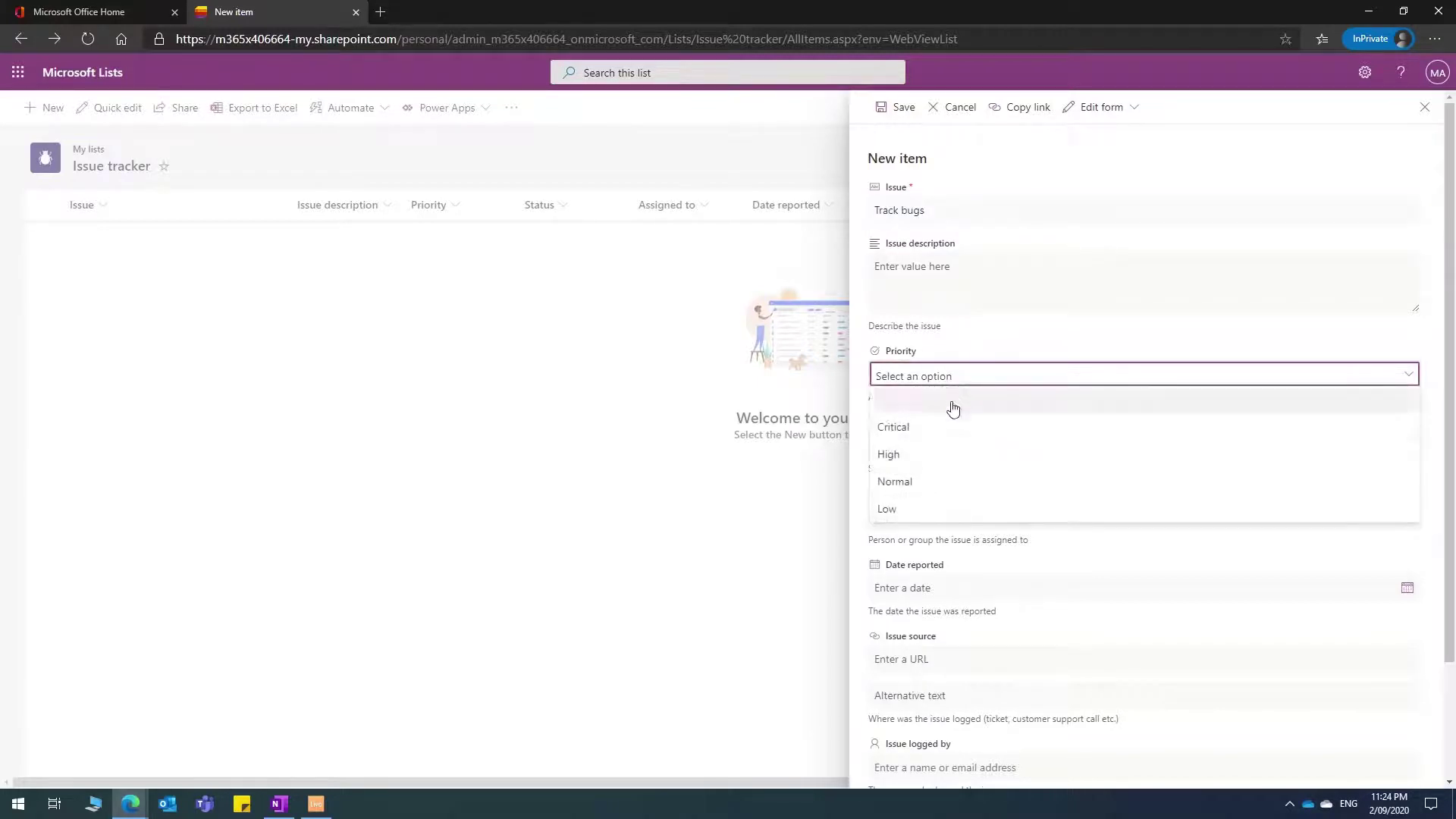
click(925, 440)
click(939, 448)
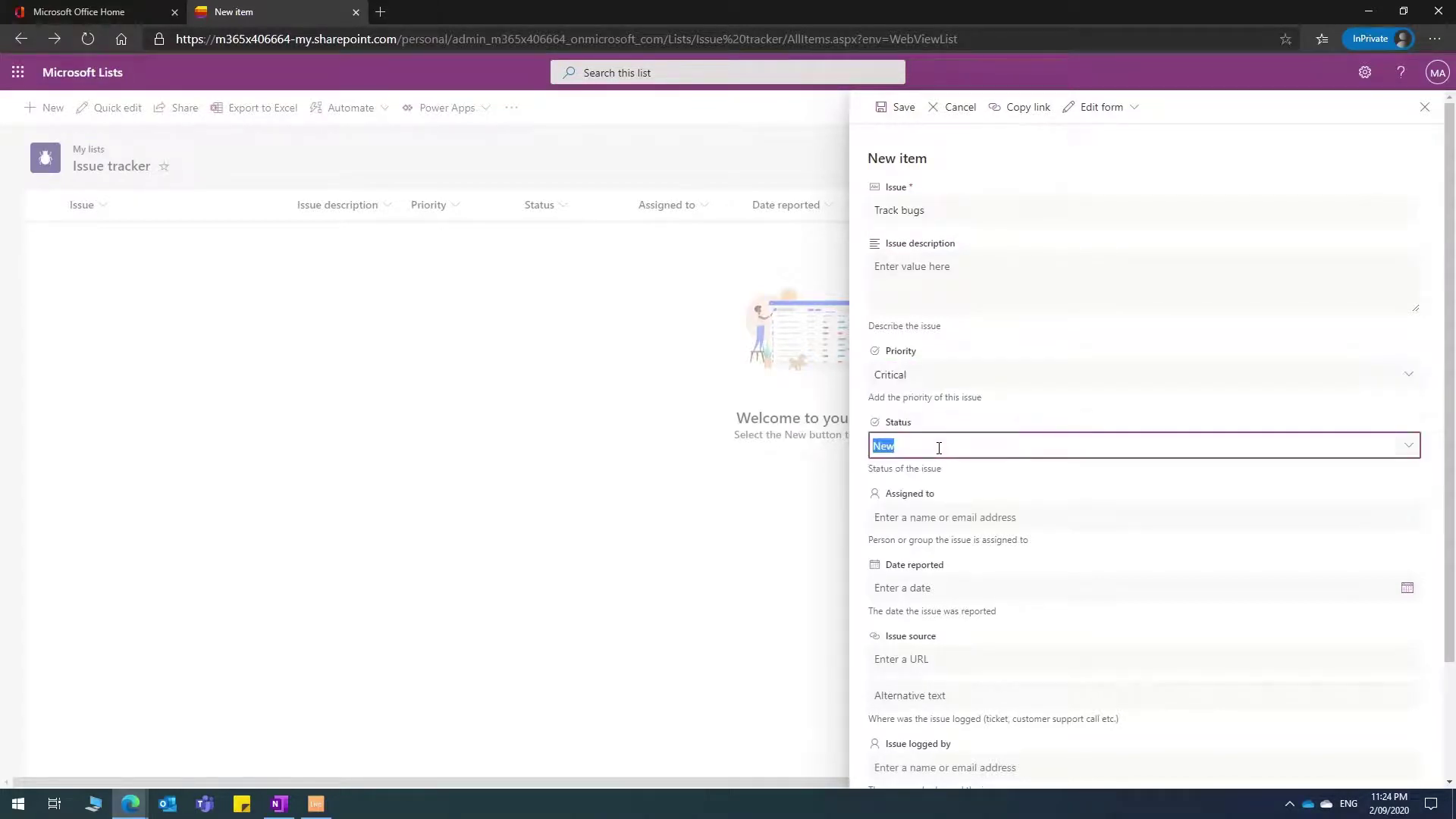
click(1411, 447)
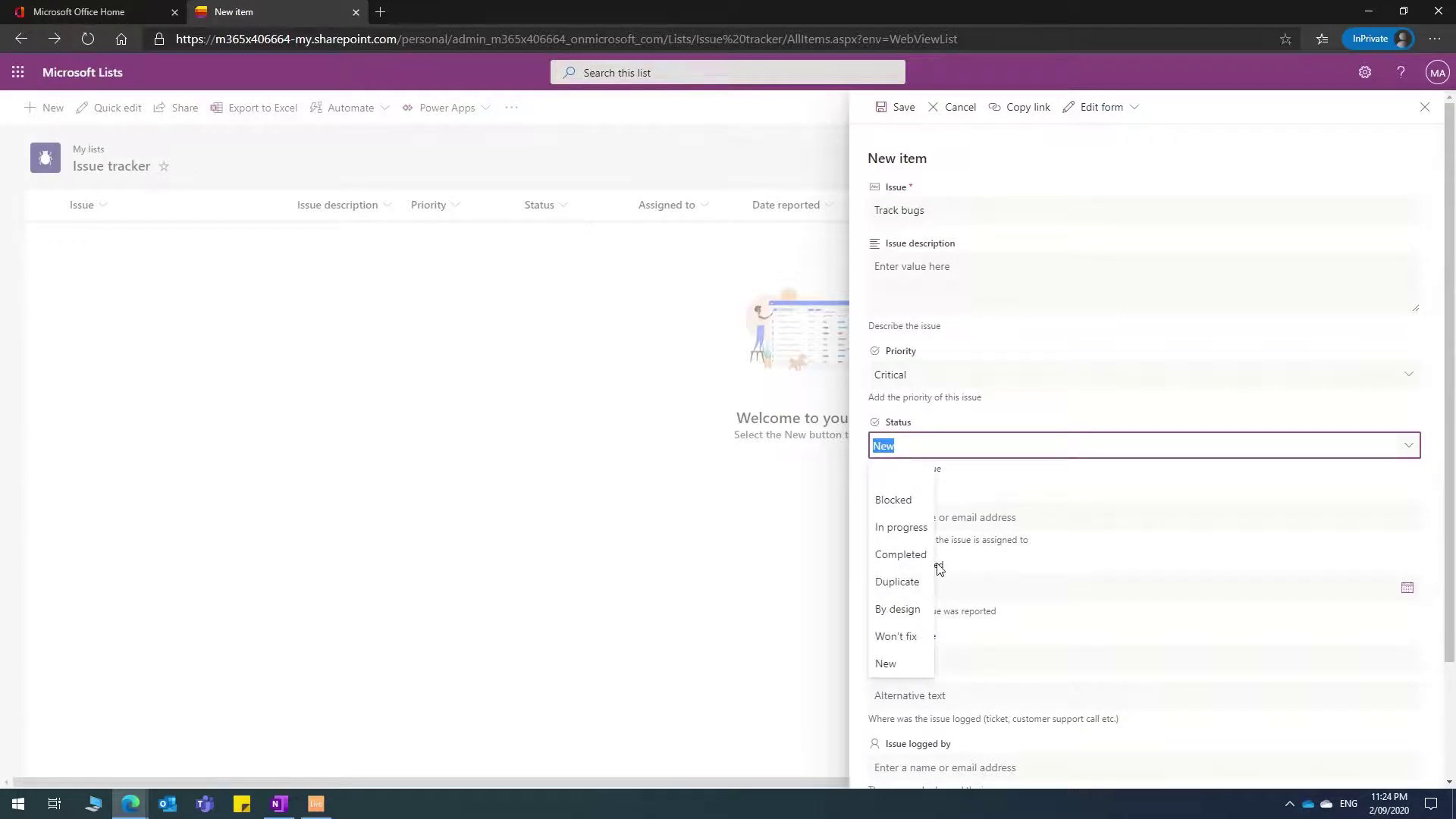
click(923, 537)
click(988, 518)
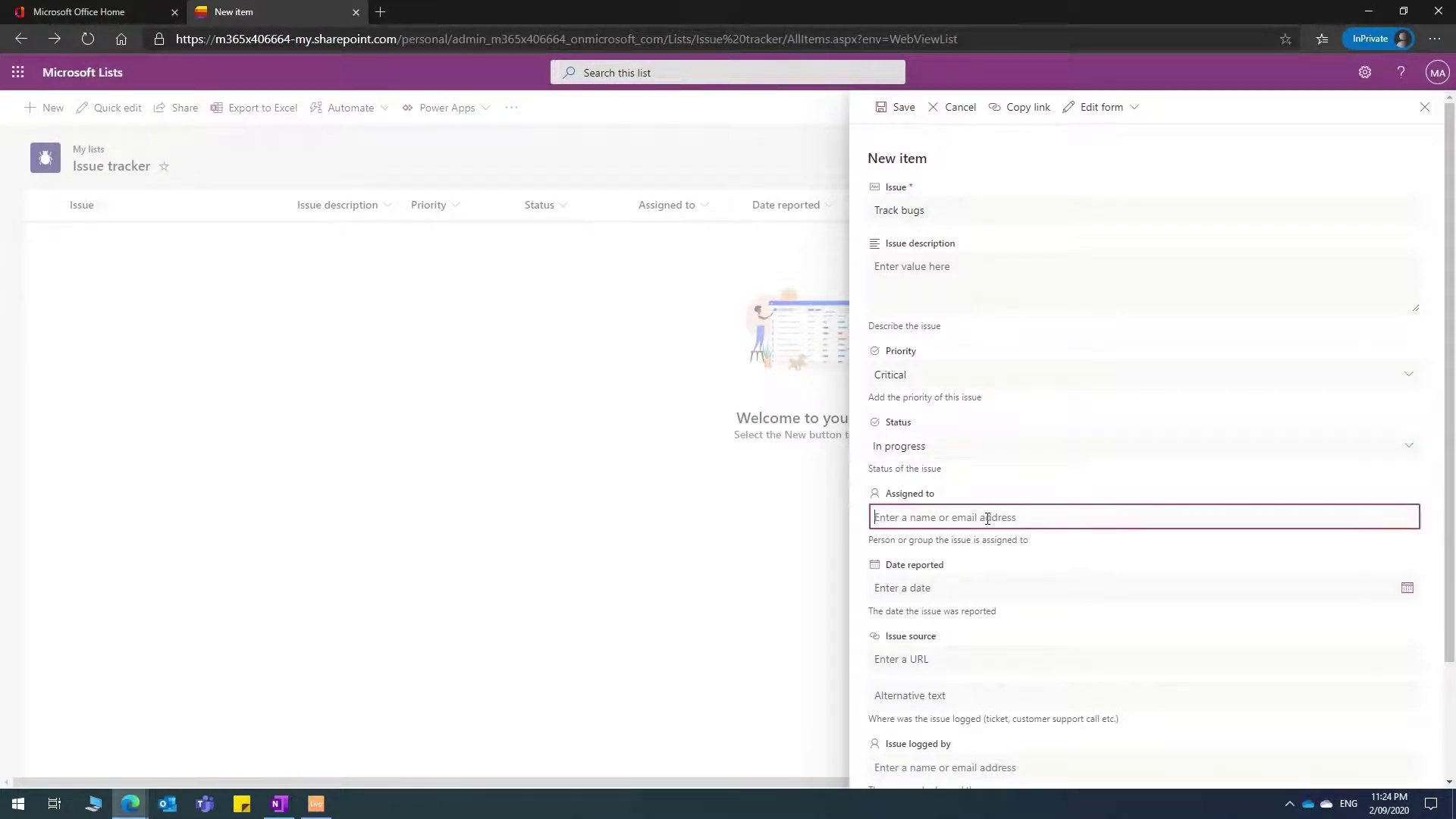
text(h)
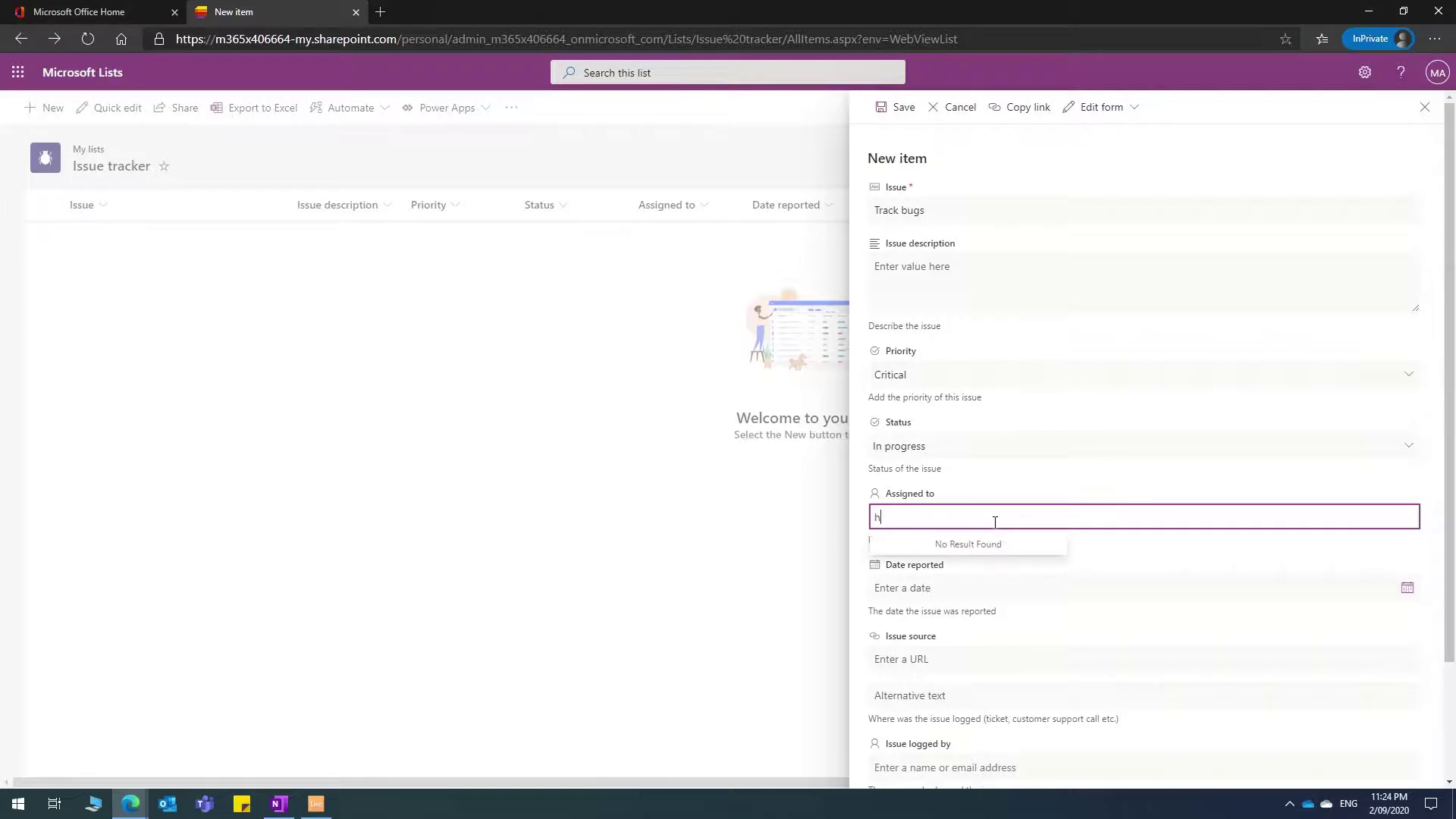
key(BackSpace)
text(h)
key(BackSpace)
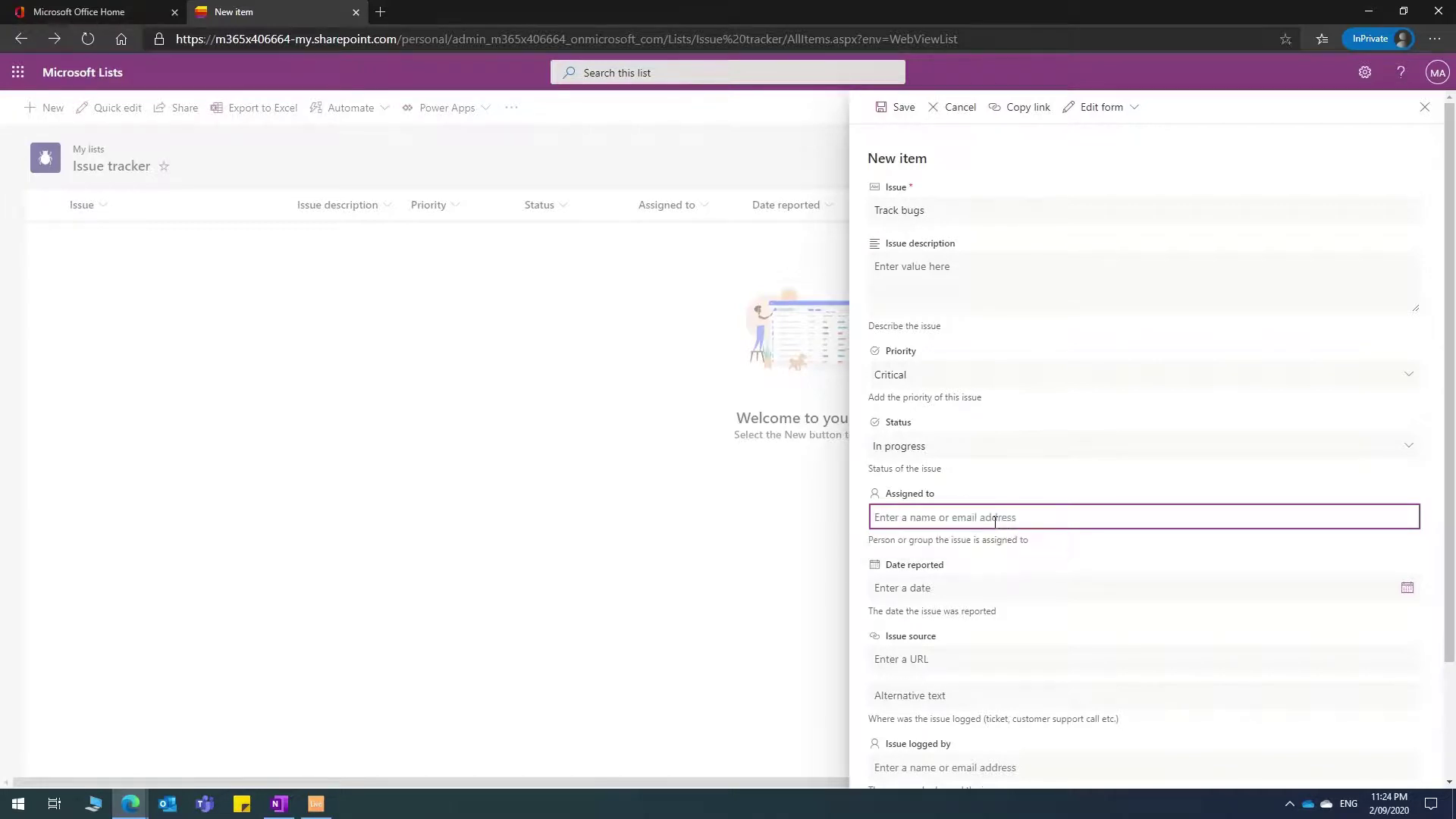
text(t)
key(BackSpace)
text(t)
key(BackSpace)
Save the new issue item with the Assigned to field left blank.
scroll(1454, 509, down, 2)
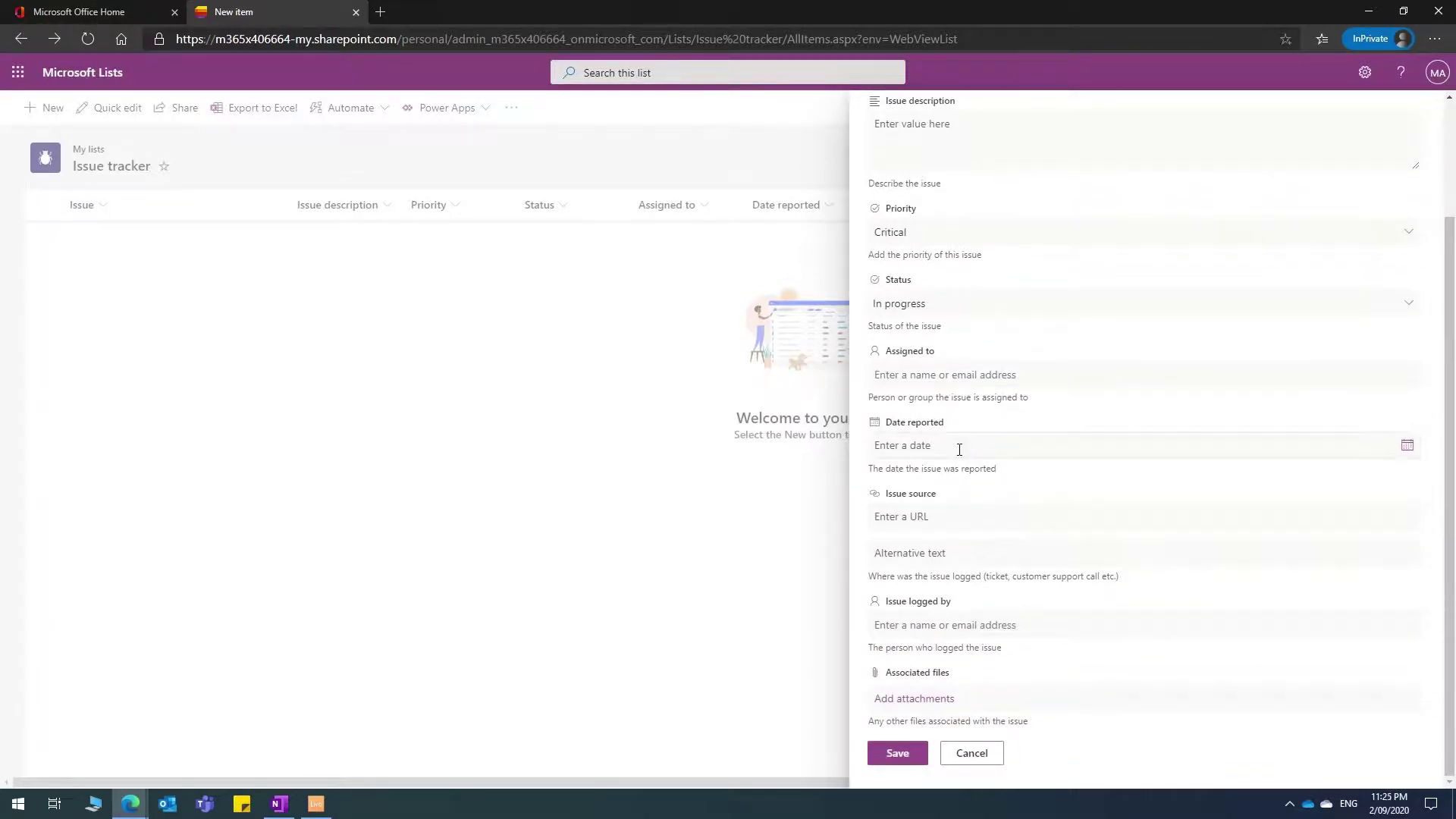
click(897, 753)
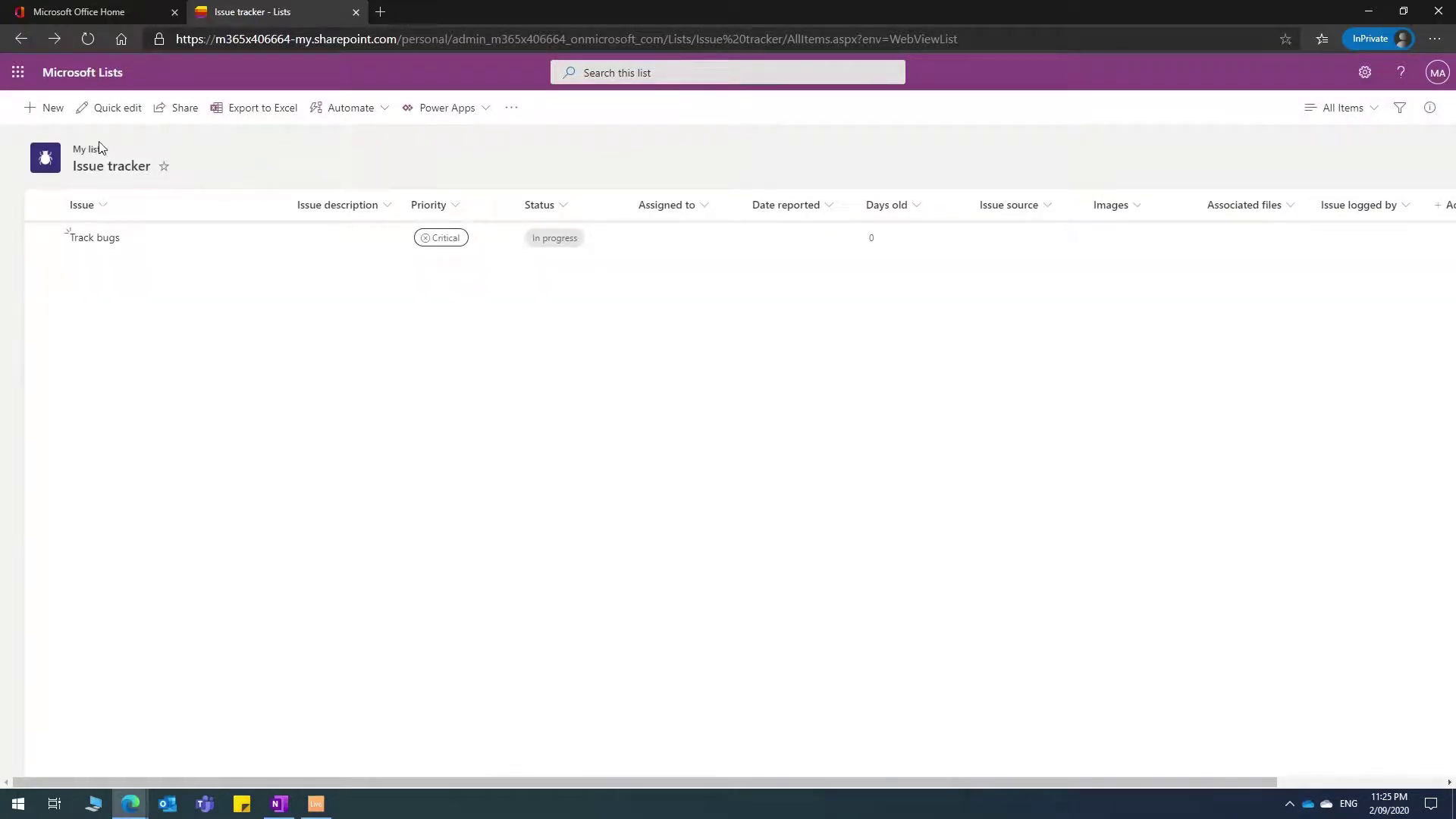
Apply the Compact List layout, then switch to the "Issues grouped by person assigned to" view.
click(1341, 108)
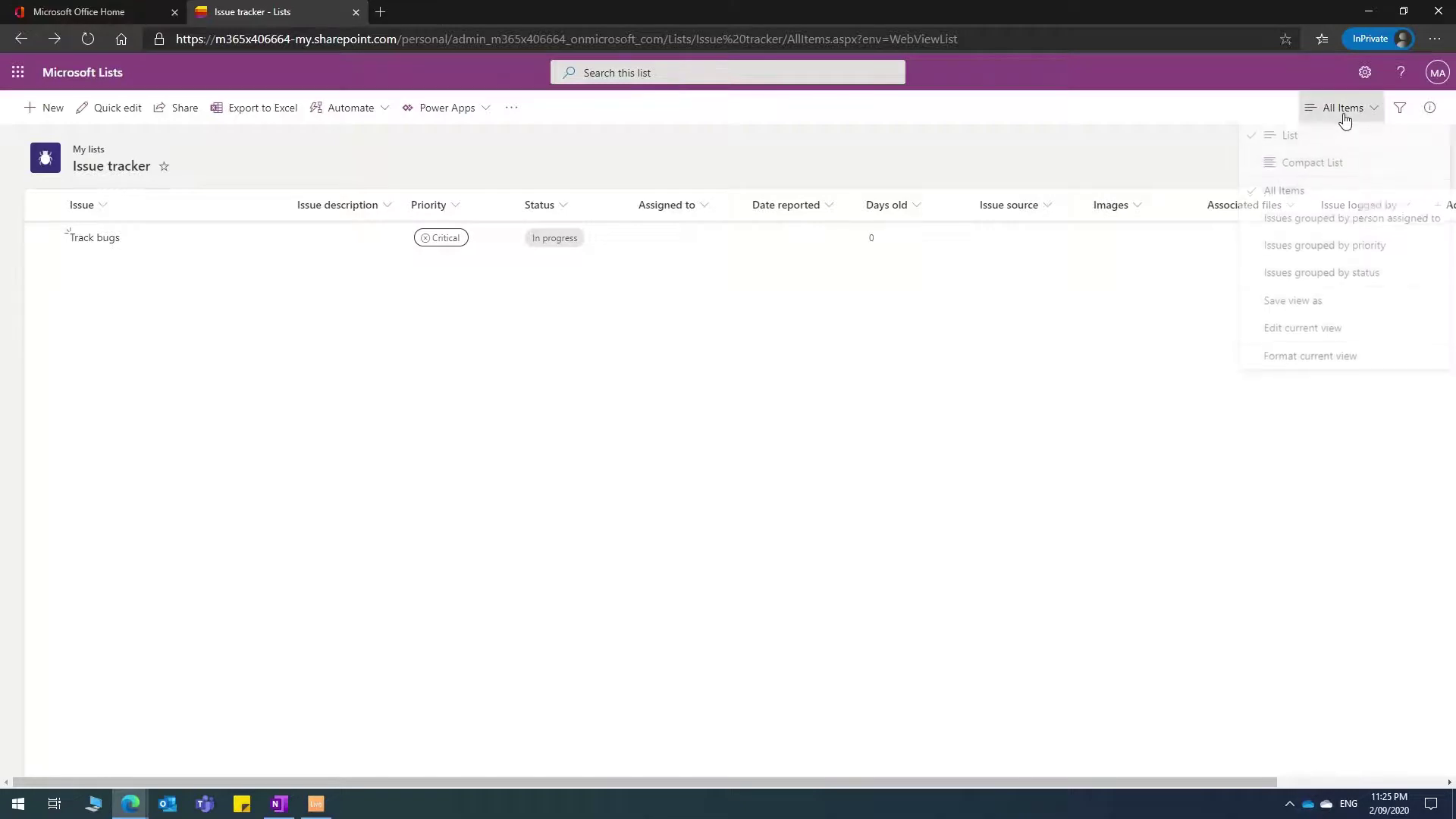
click(1323, 172)
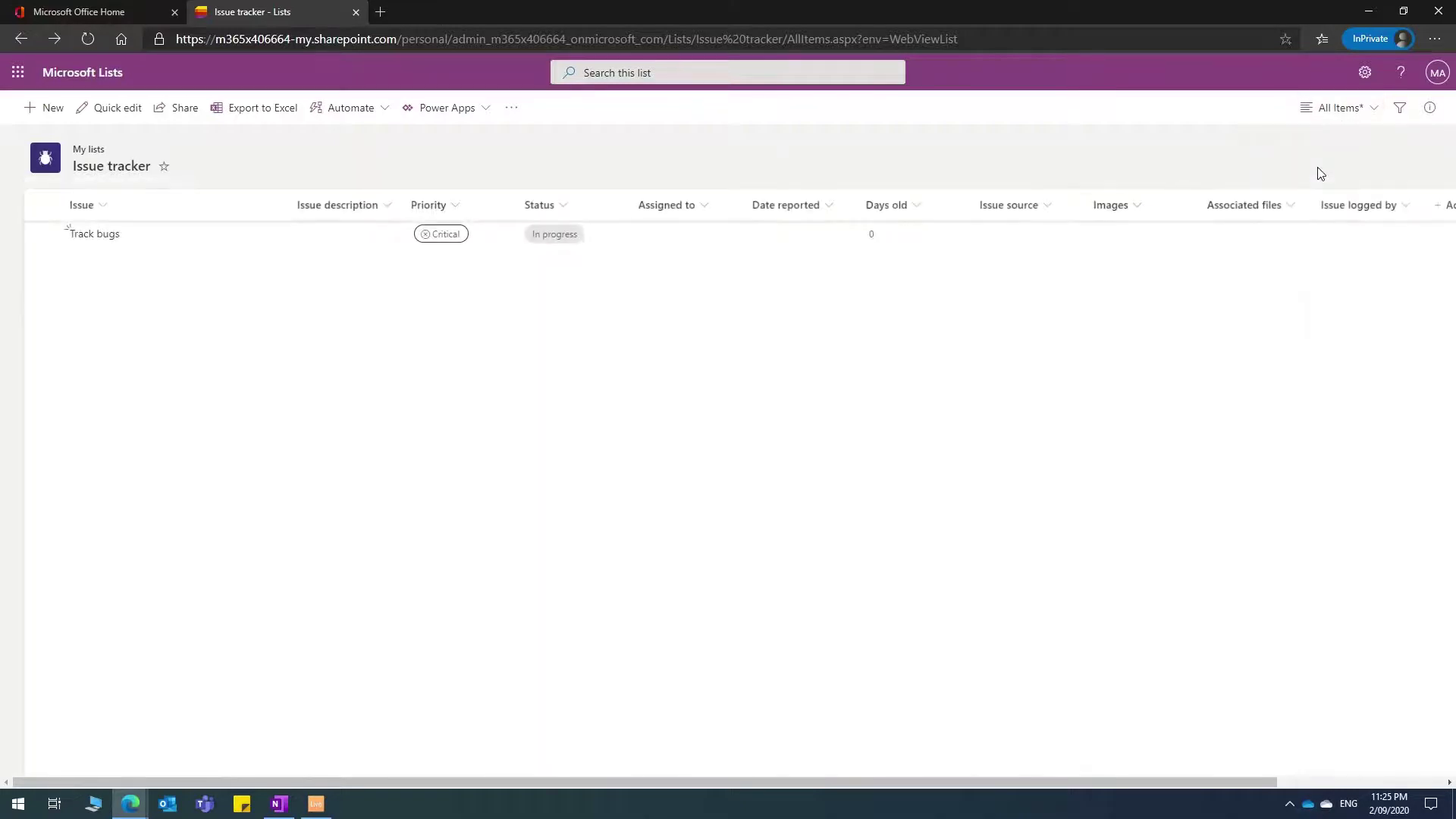
click(1318, 114)
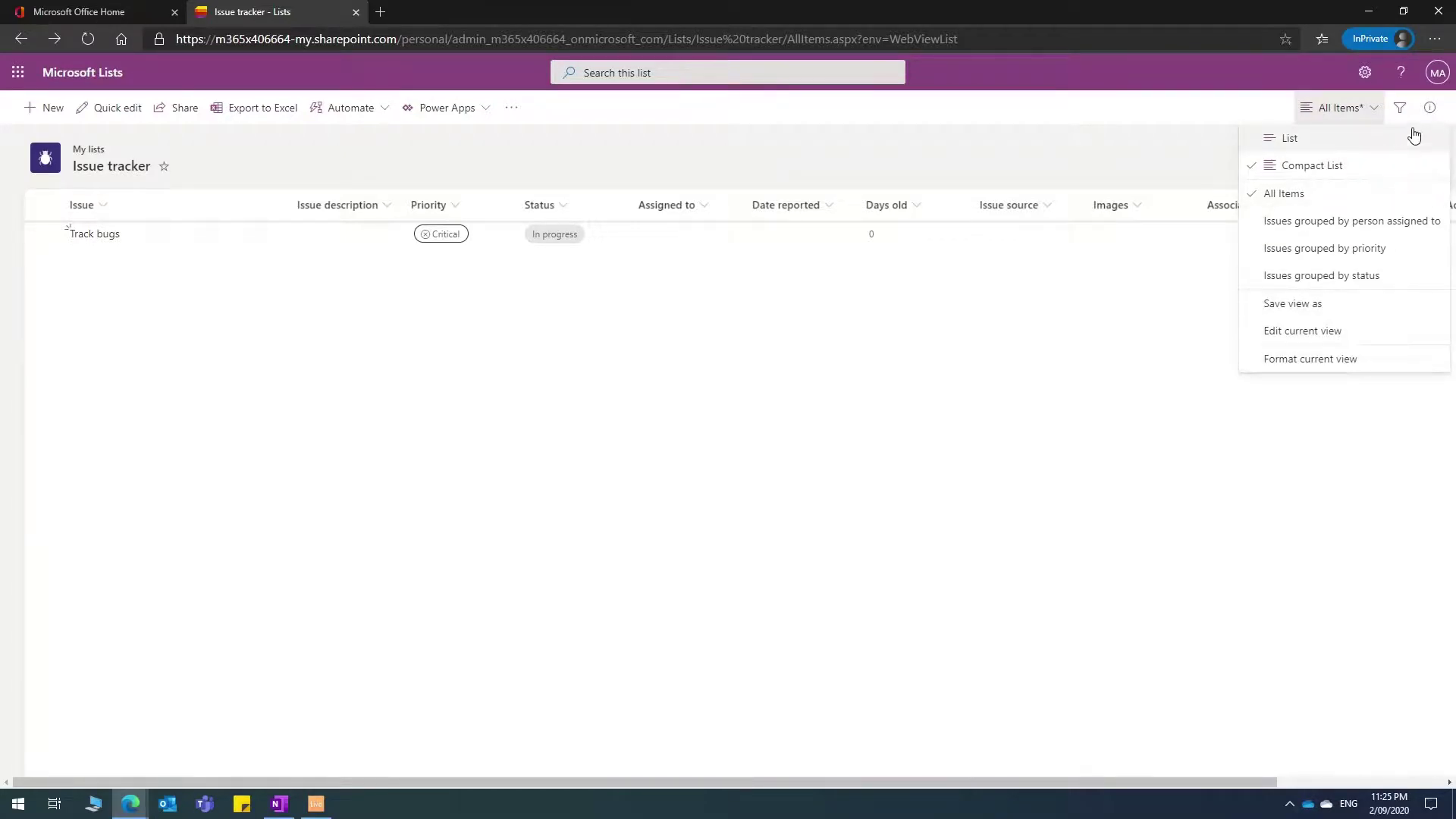
click(1320, 228)
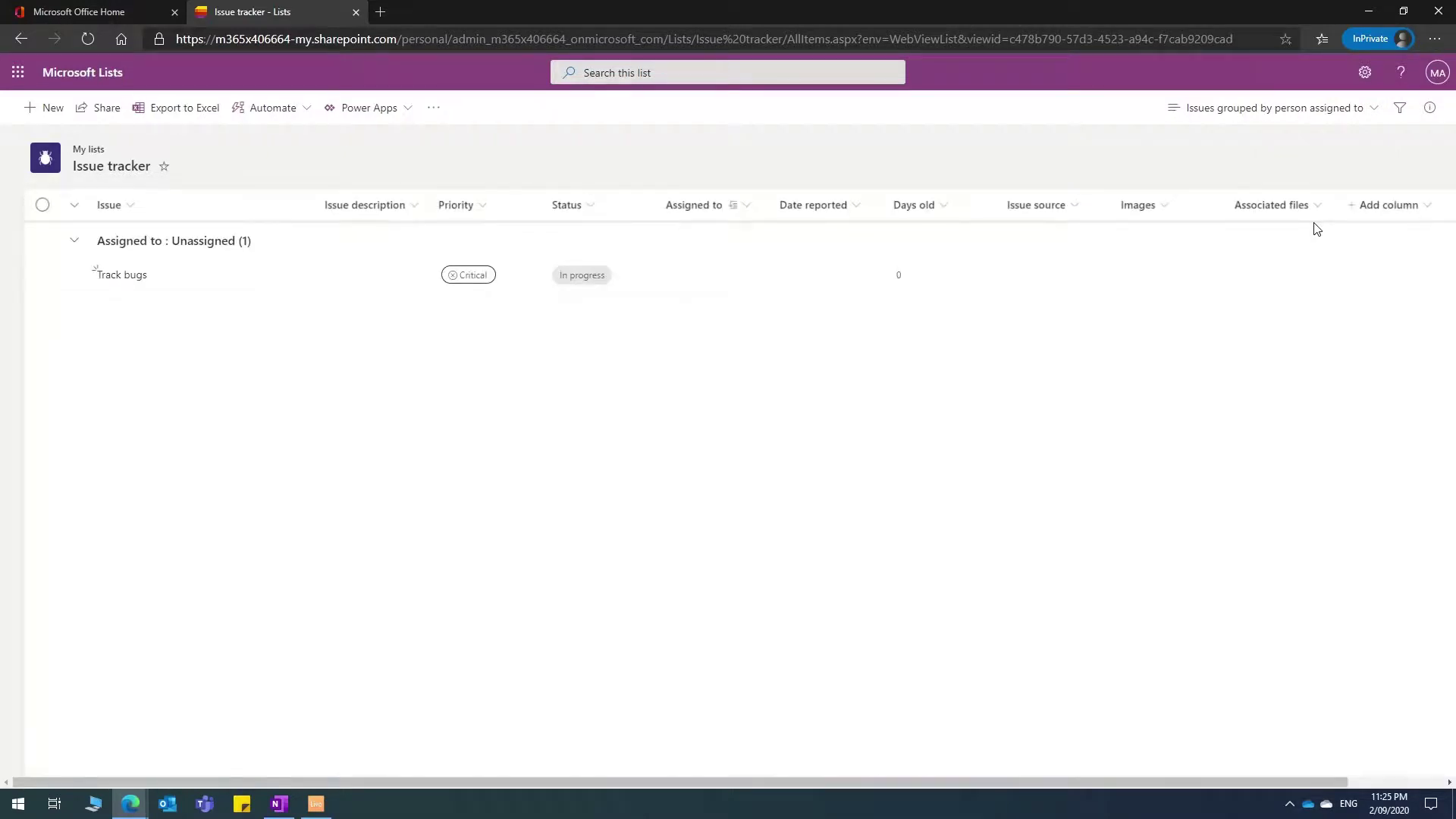
click(75, 242)
click(76, 245)
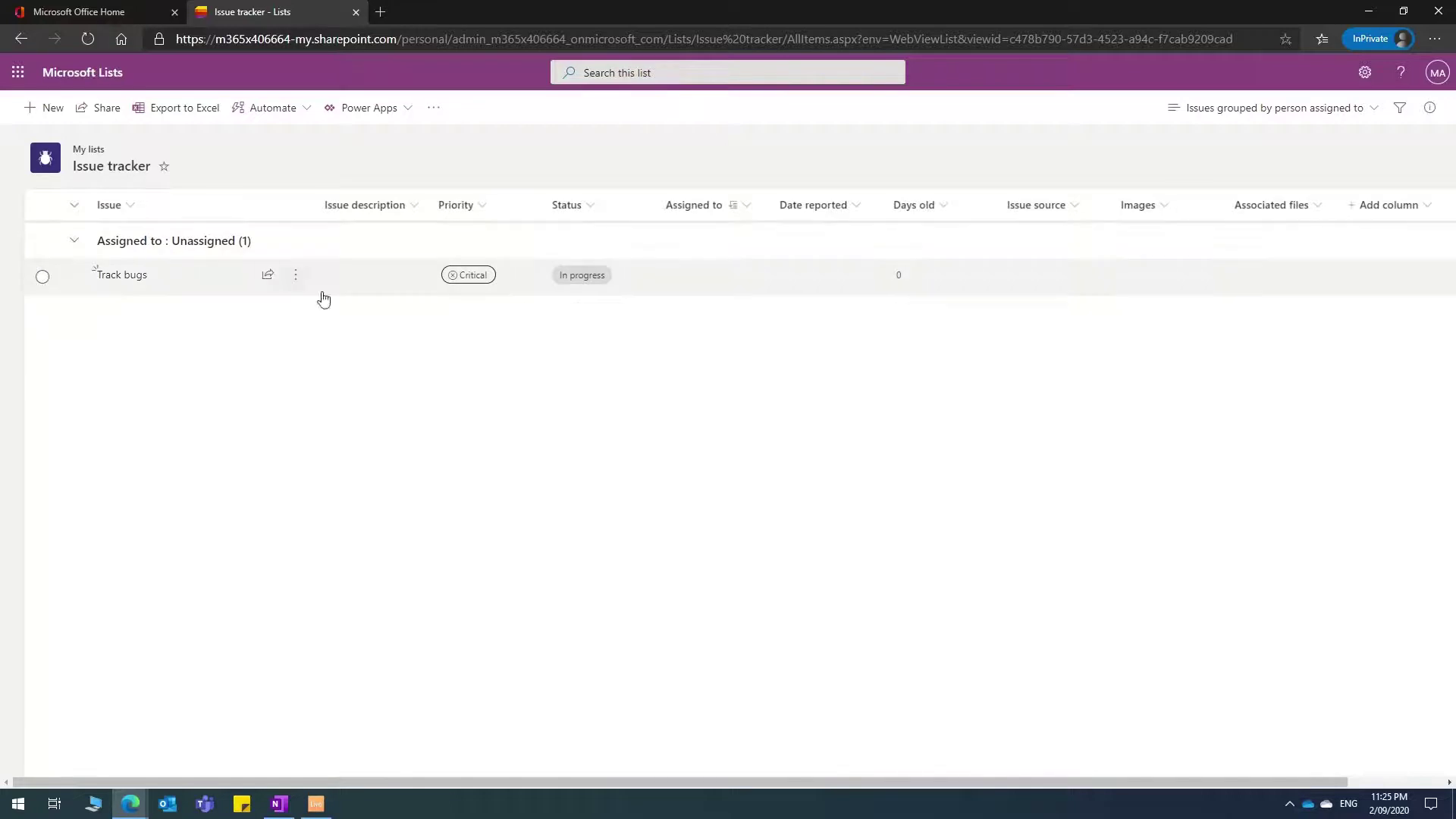
Select the Track bugs item, view the page for managing its alerts, and return to the Issue tracker list.
click(152, 287)
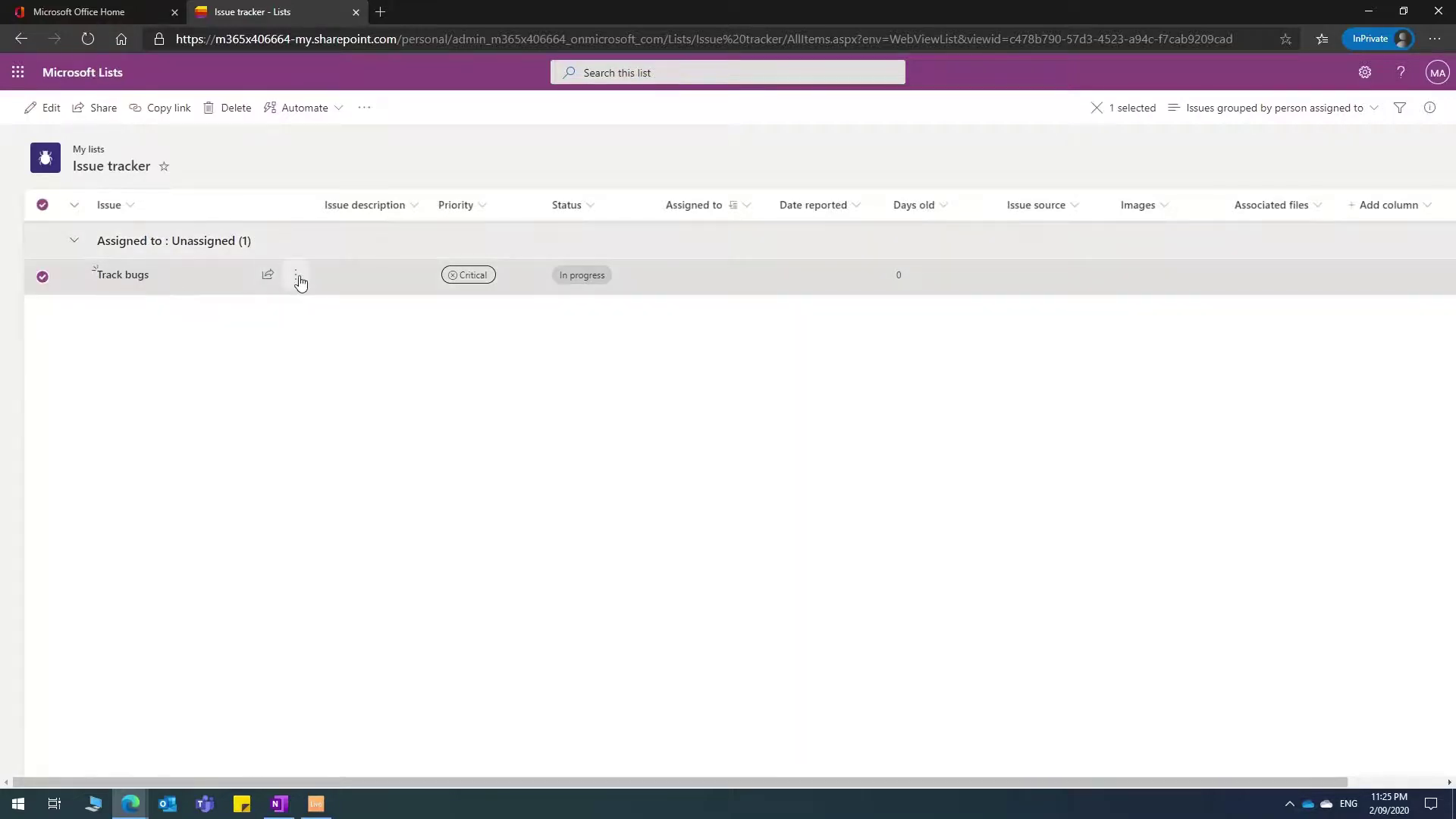
click(44, 278)
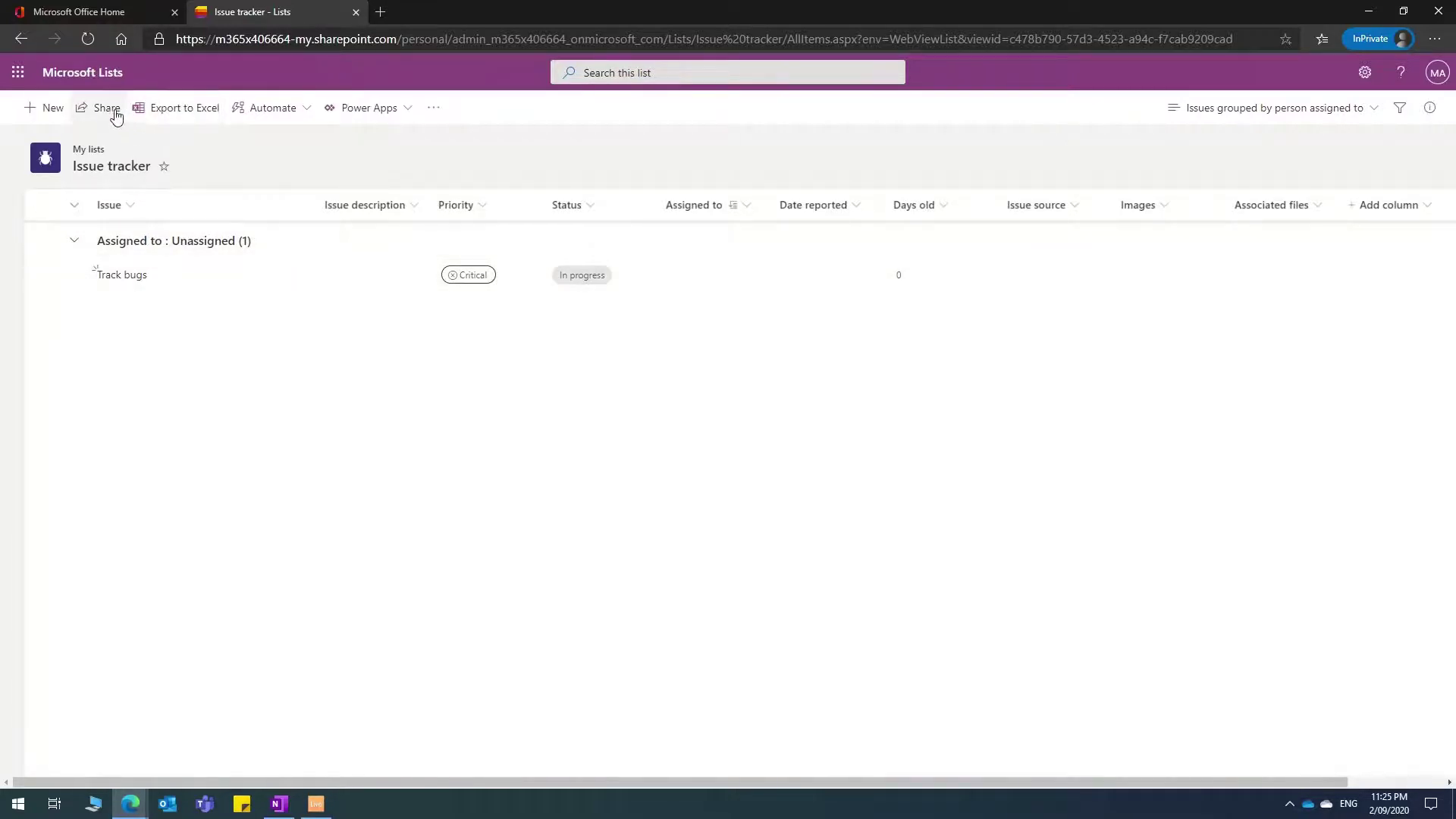
click(43, 241)
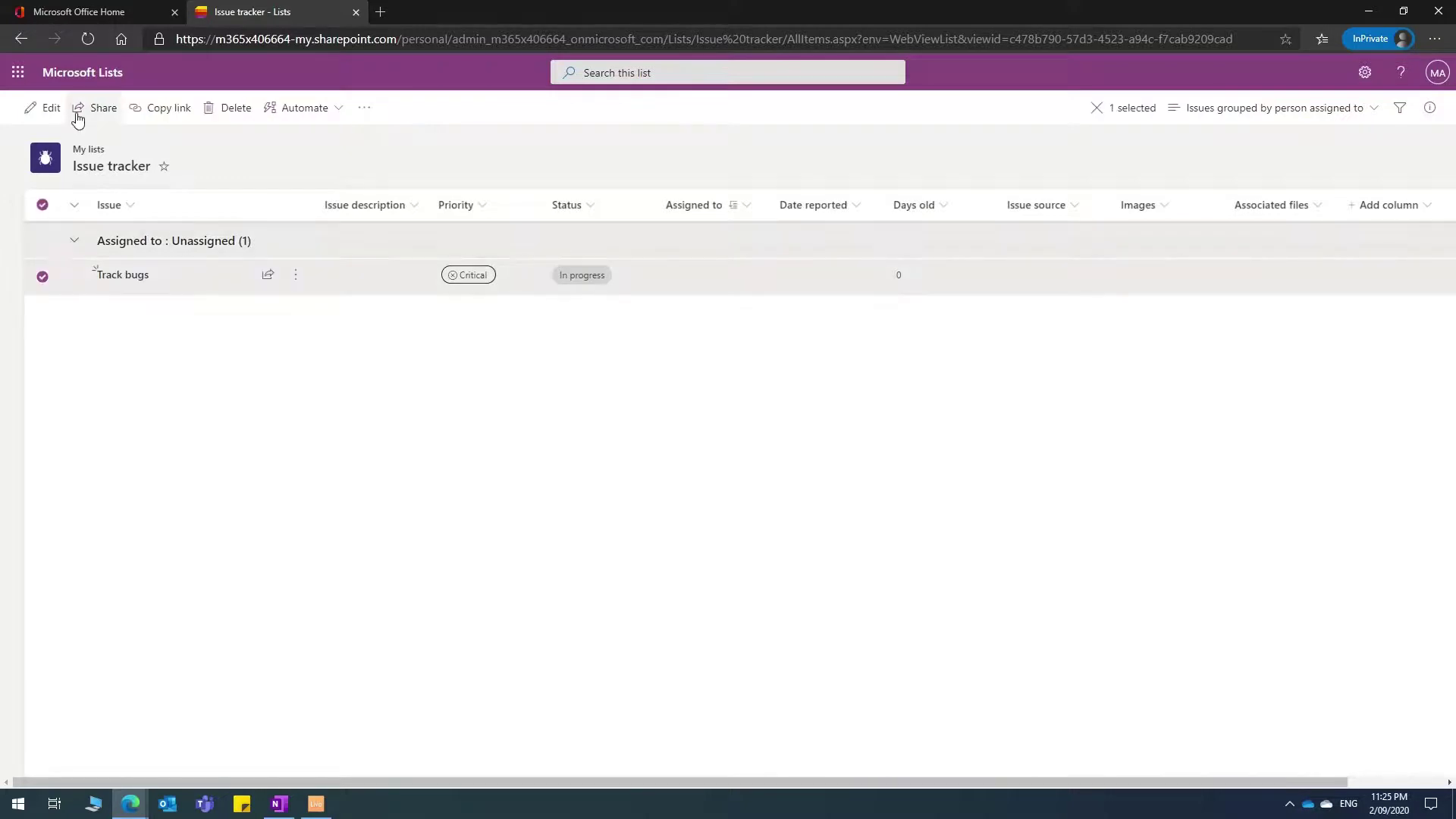
click(367, 109)
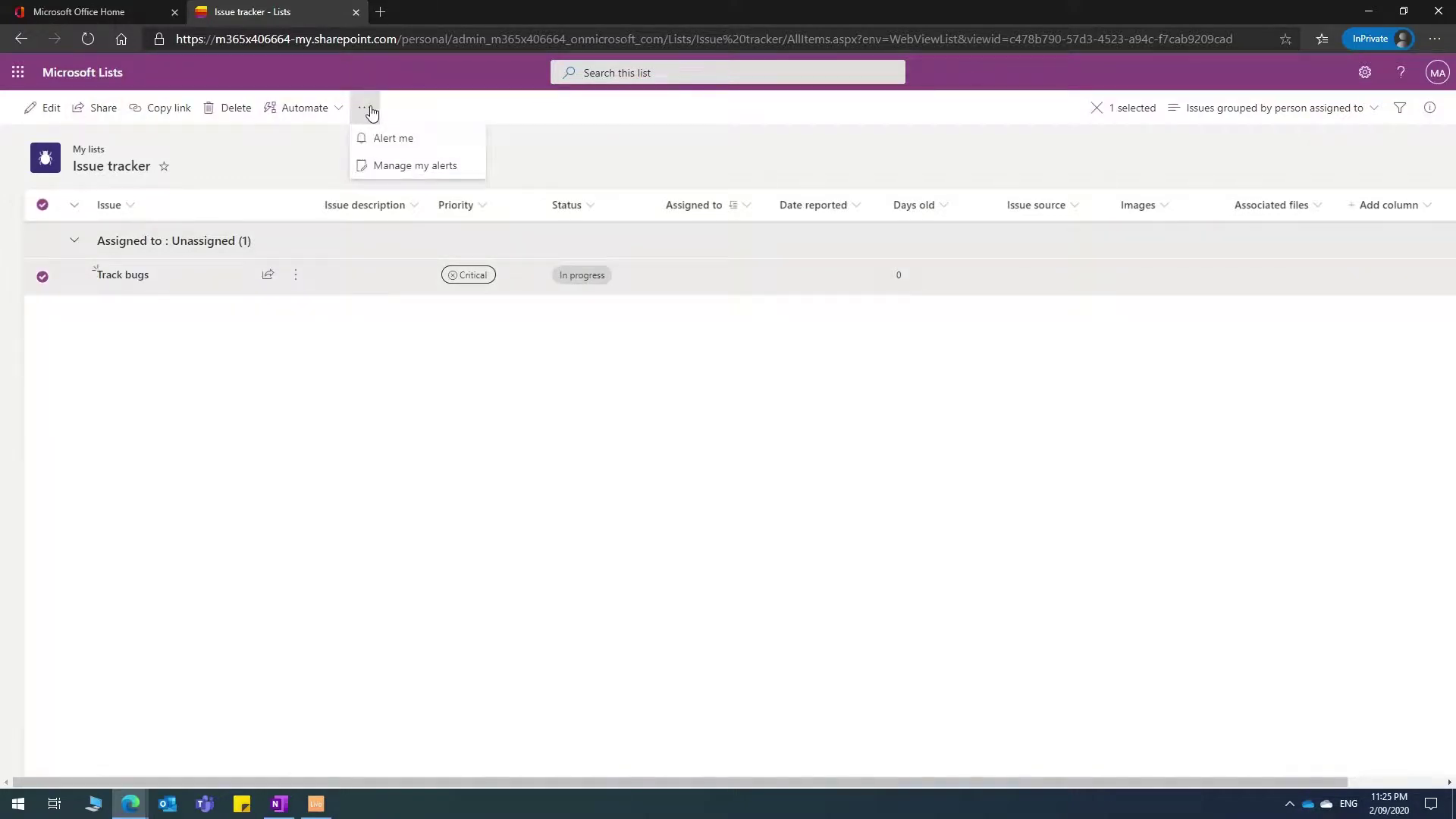
click(389, 166)
click(290, 21)
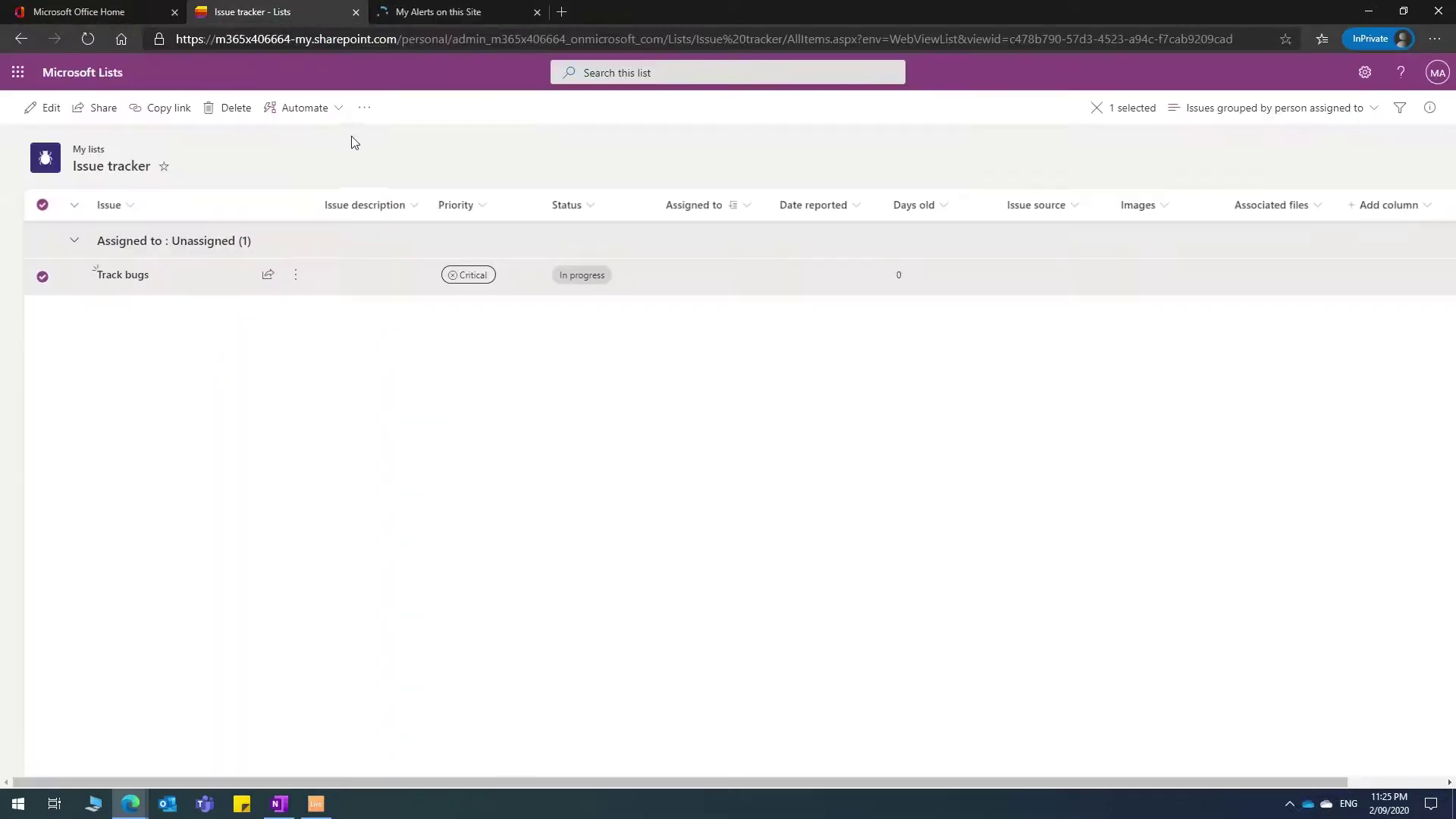
click(435, 12)
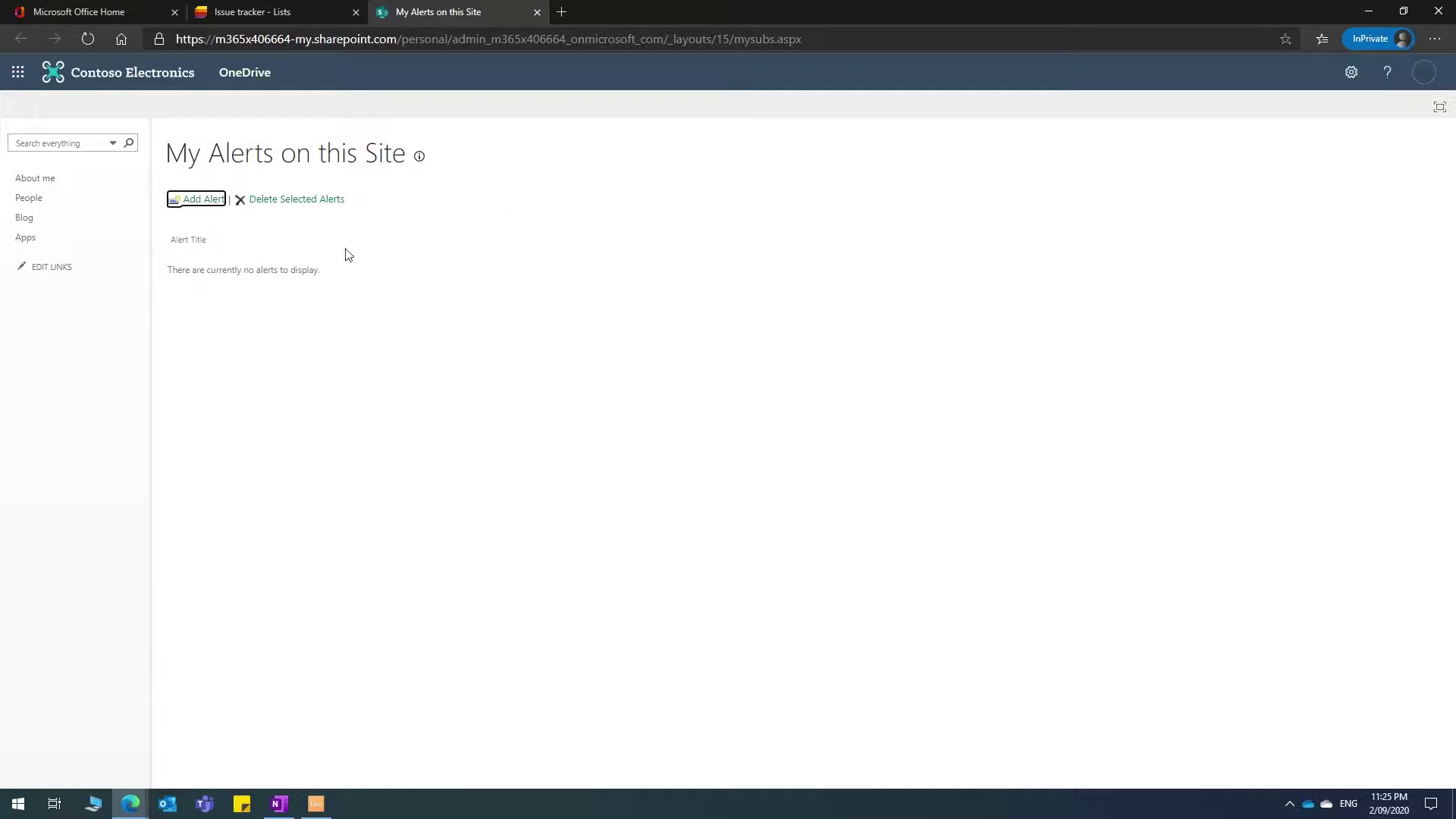
click(280, 13)
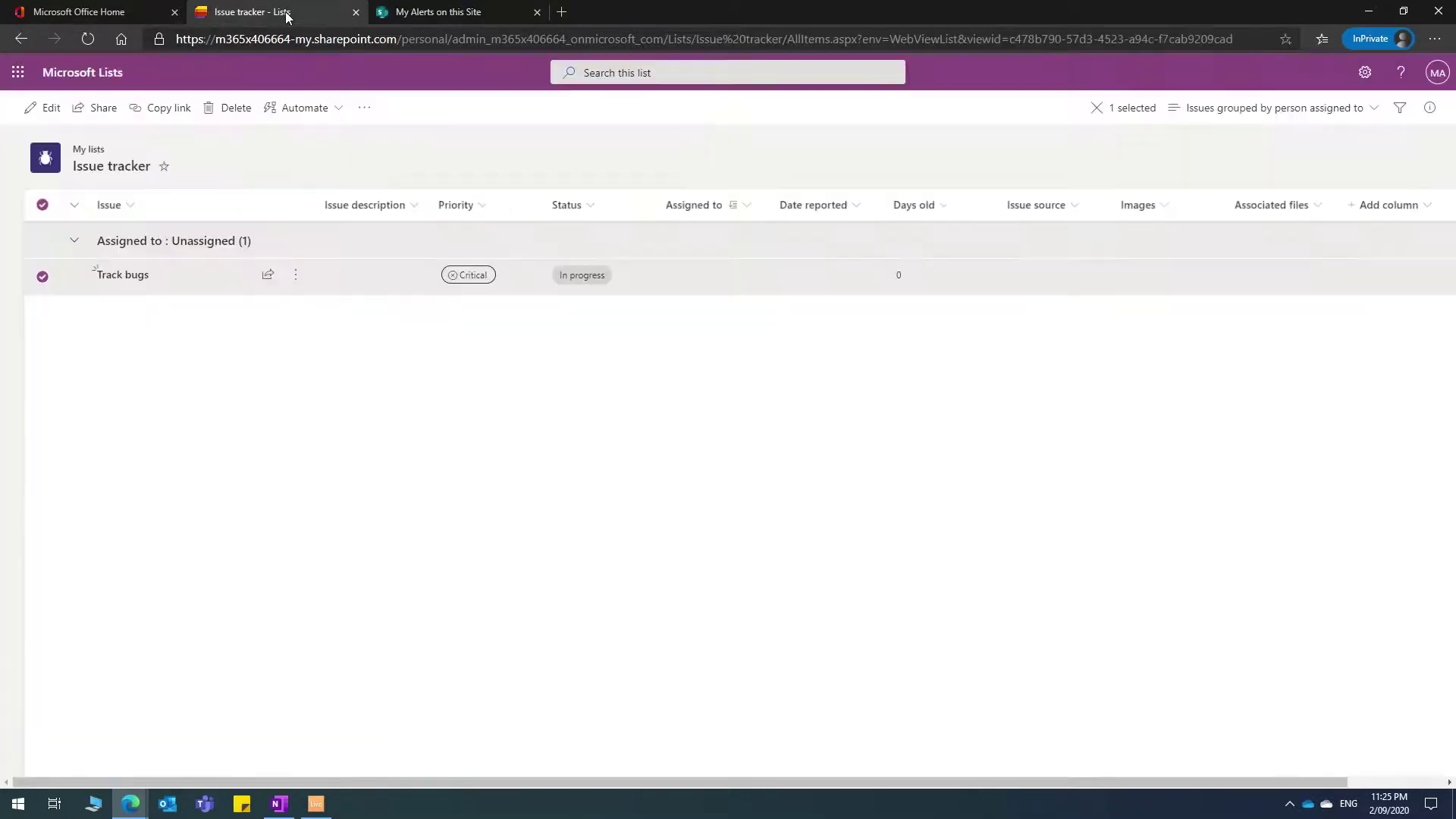
Examine the new alert settings for the Track bugs item, leave without creating an alert, and clear the selection.
click(366, 110)
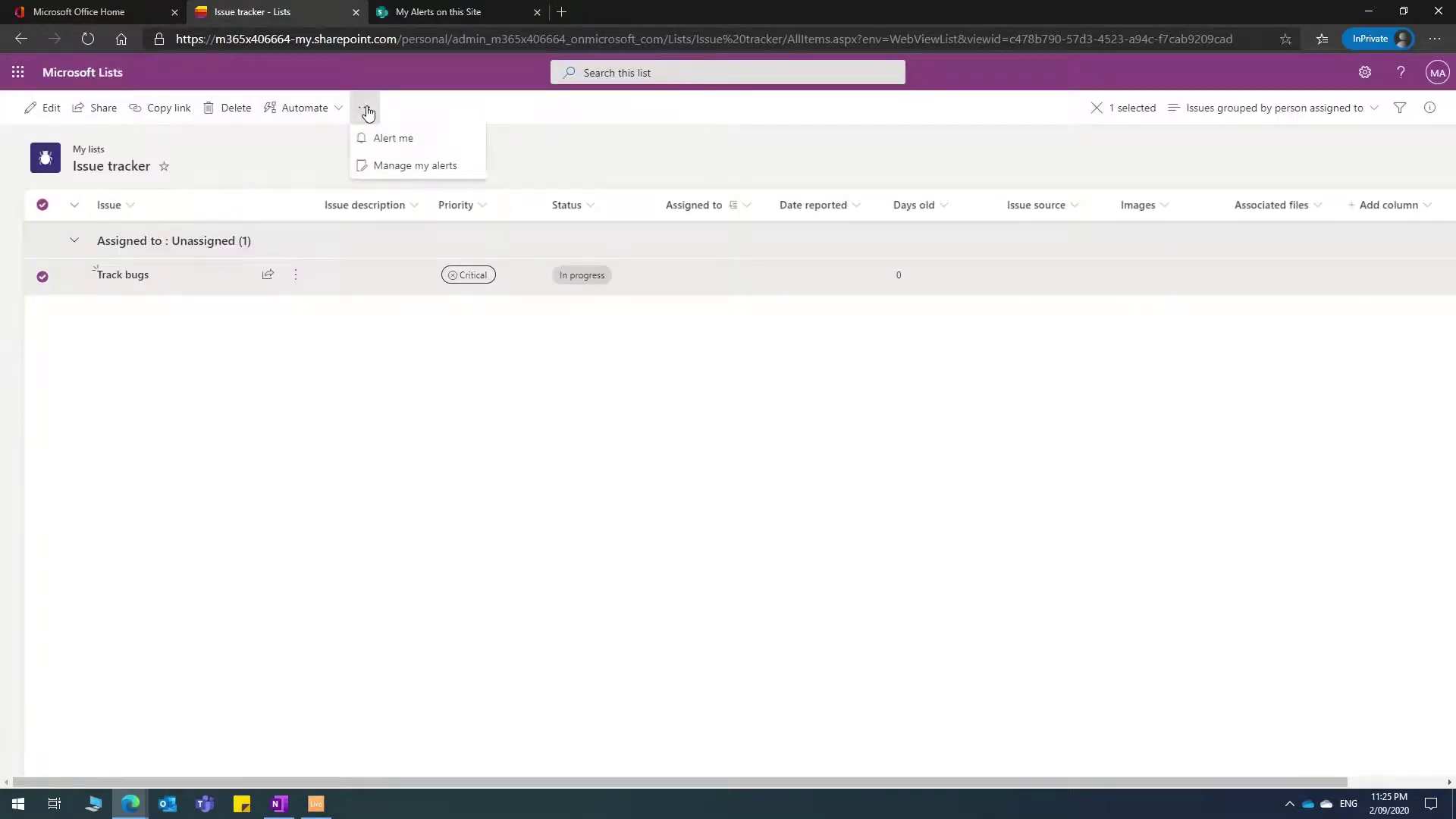
click(388, 143)
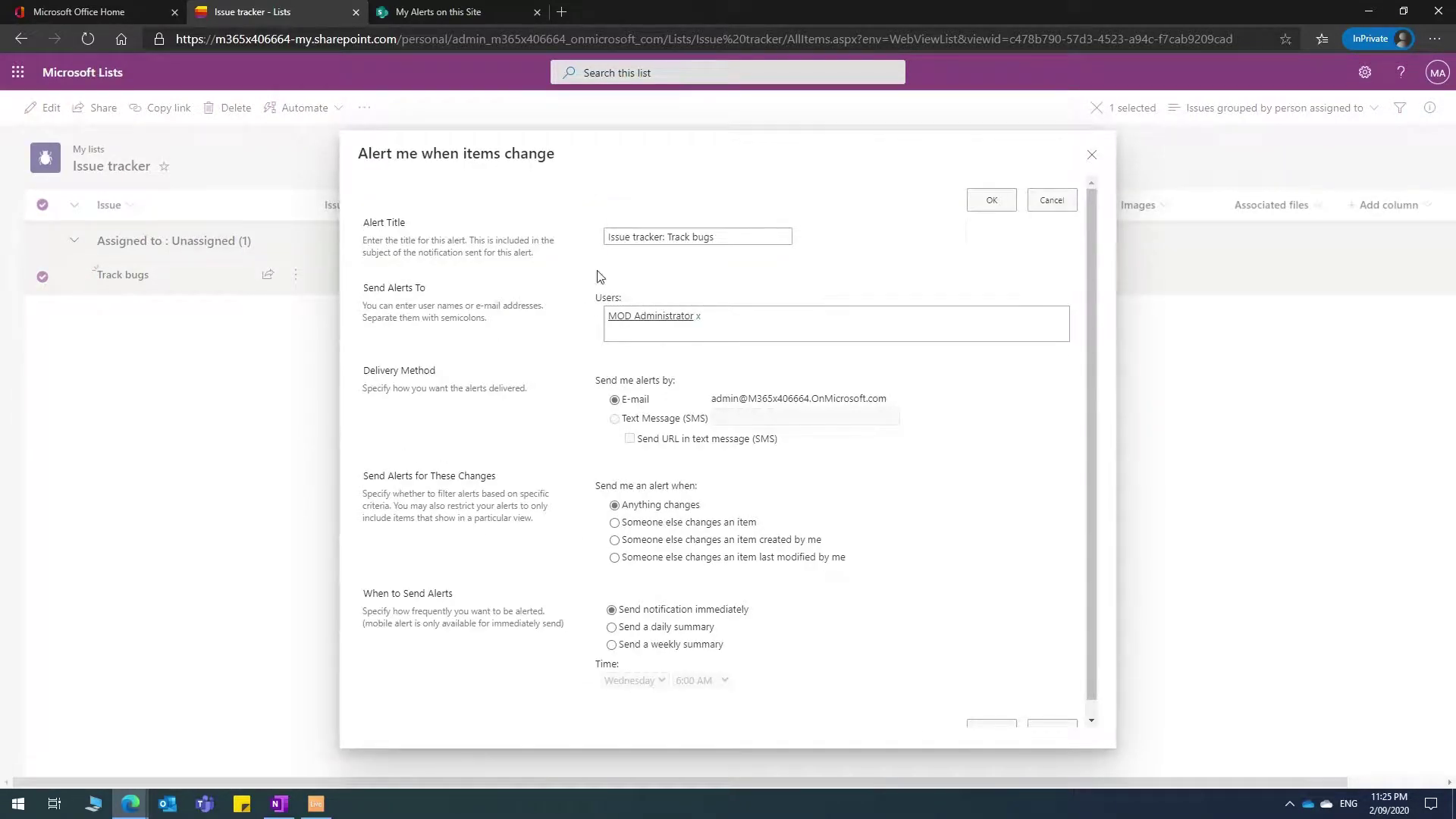
drag(1095, 272, 1096, 351)
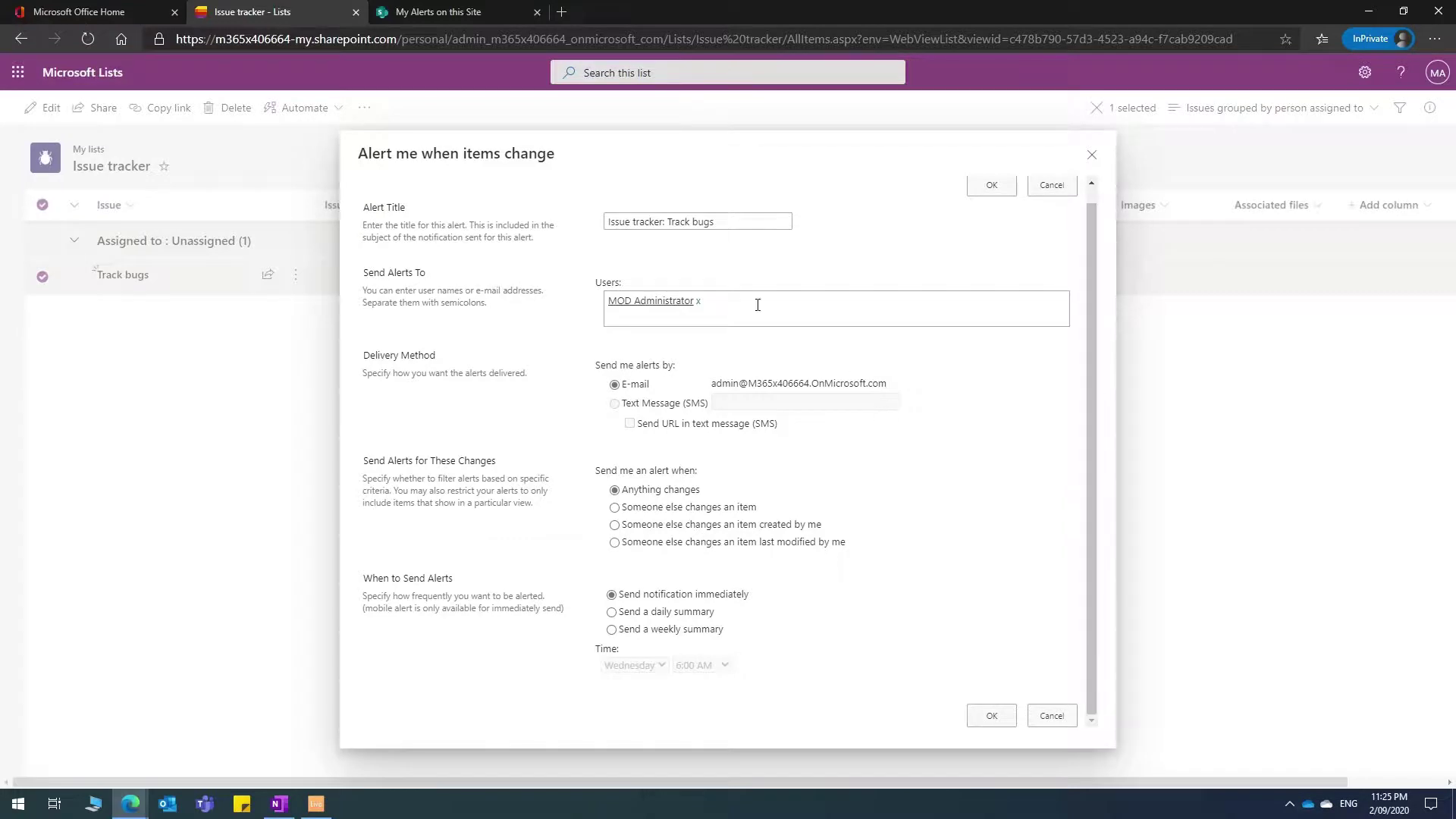
click(1052, 716)
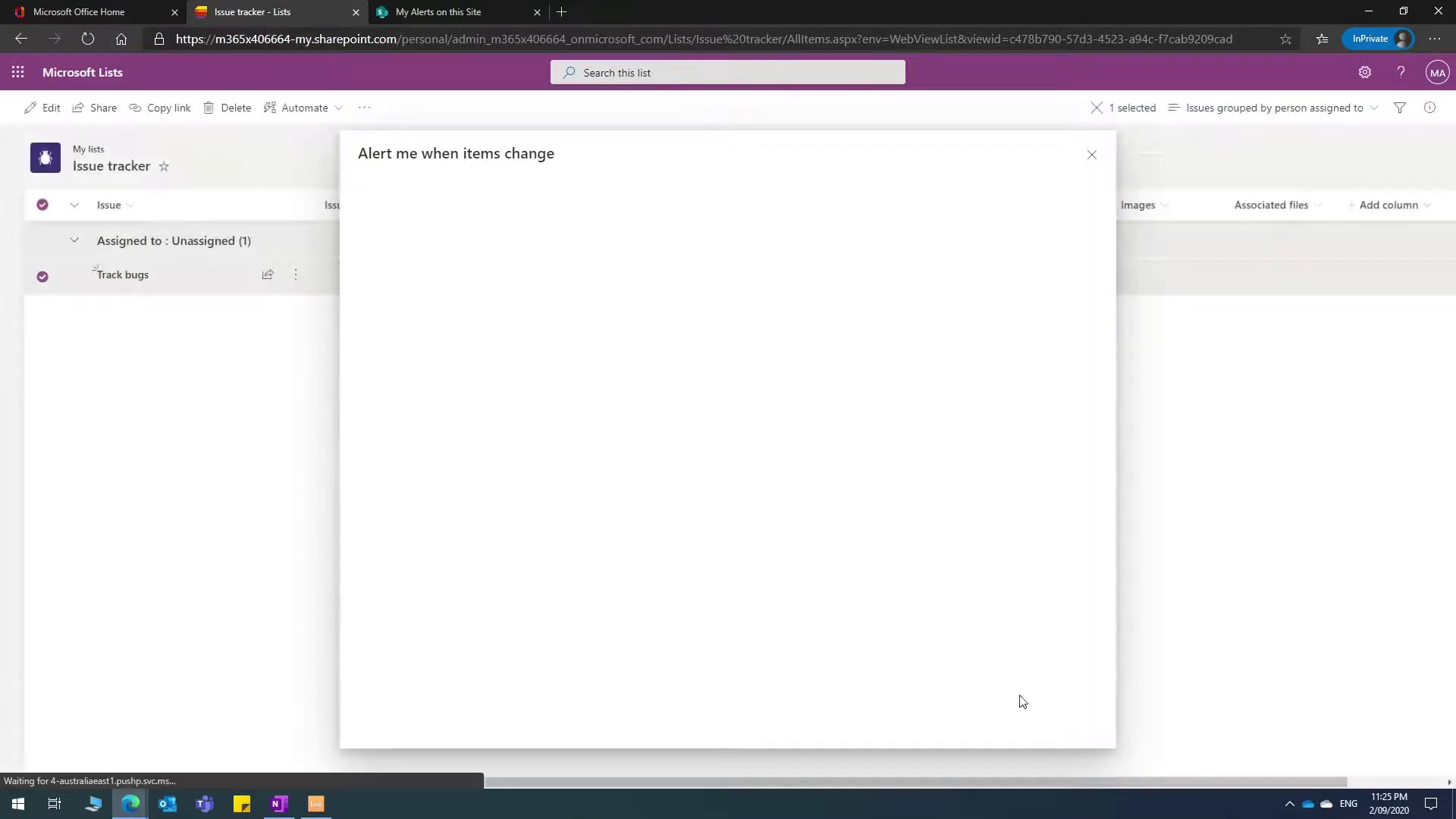
click(44, 206)
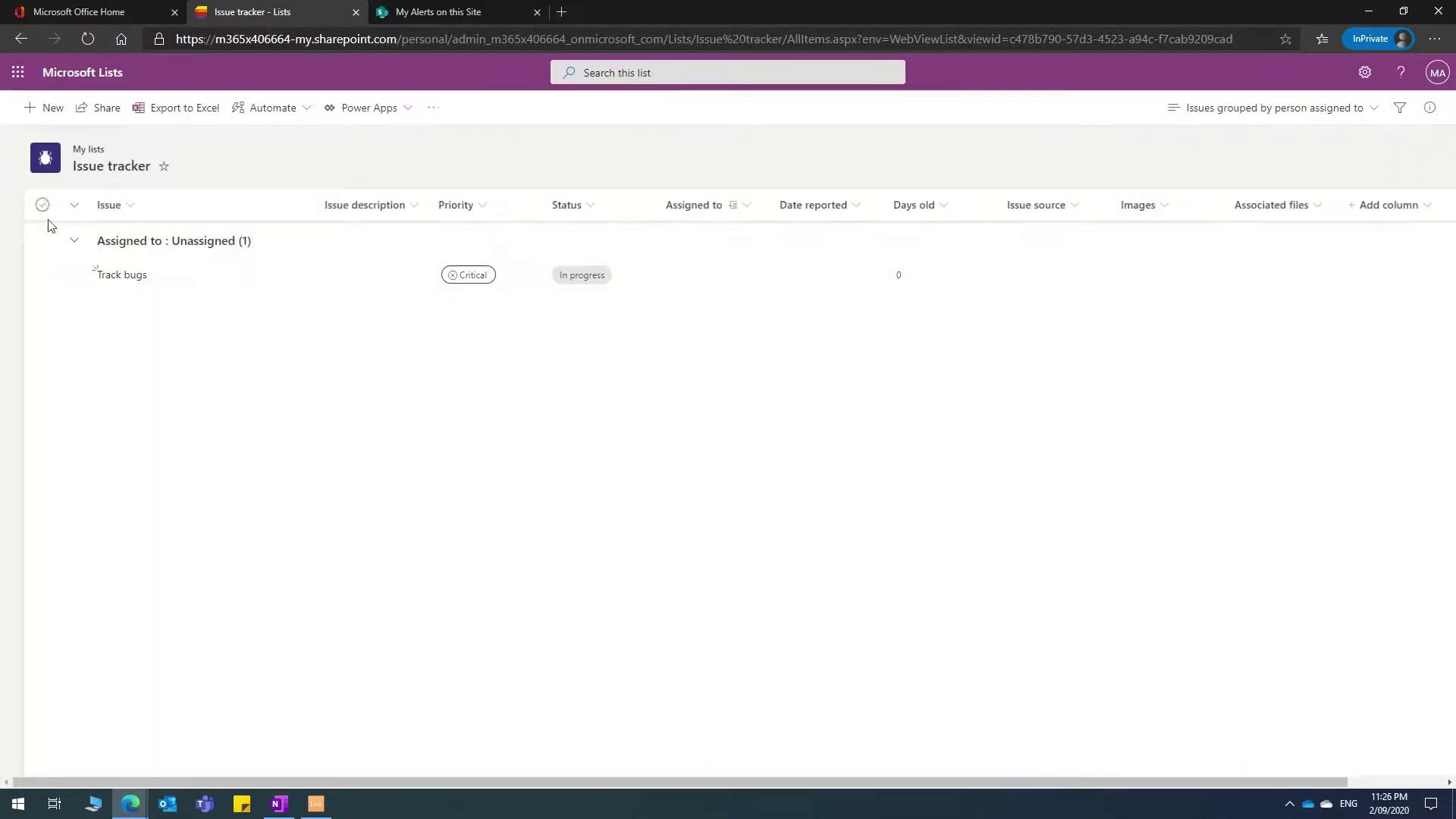
Collapse and re-expand the group of unassigned issues.
click(76, 242)
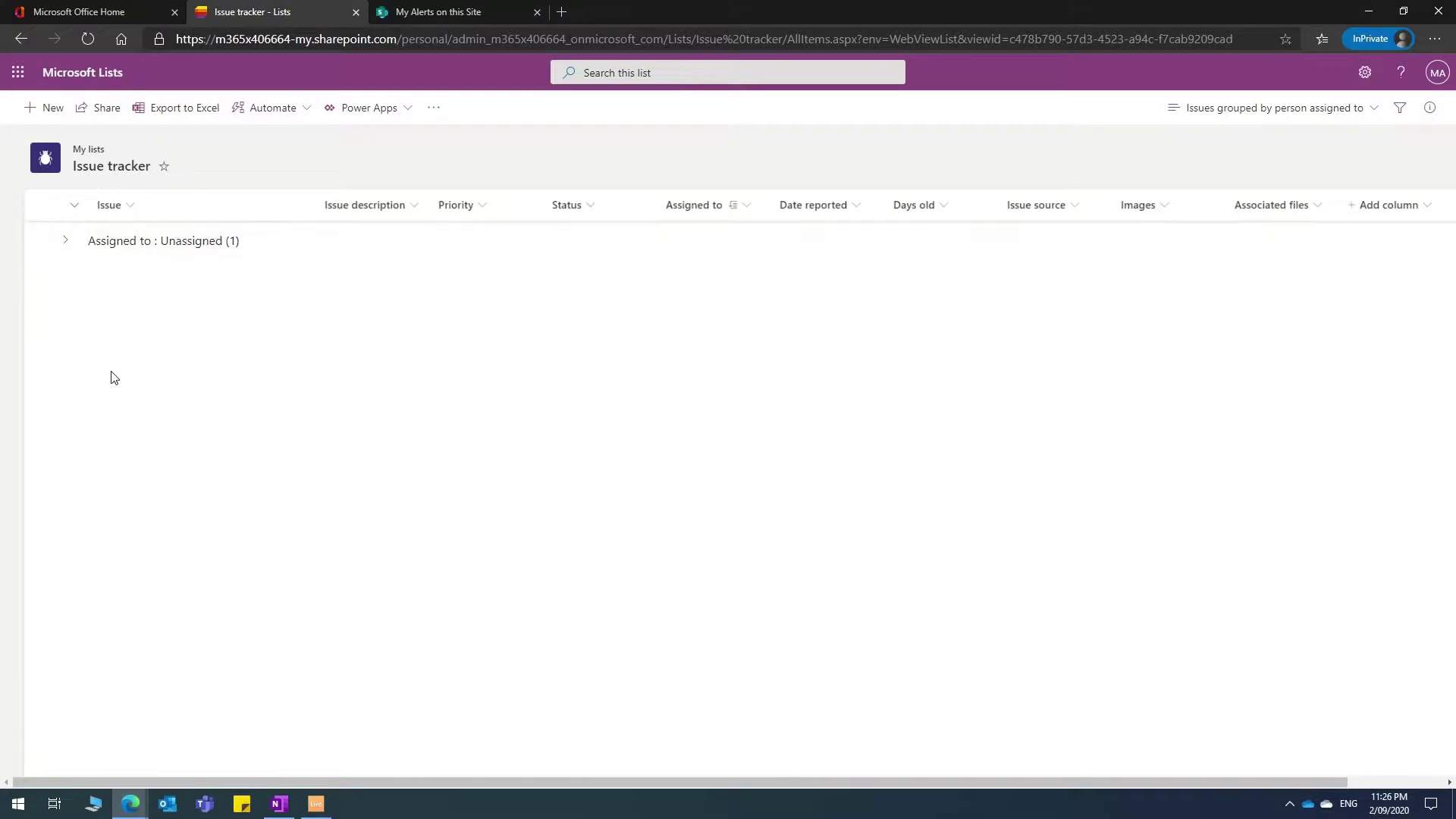
click(75, 242)
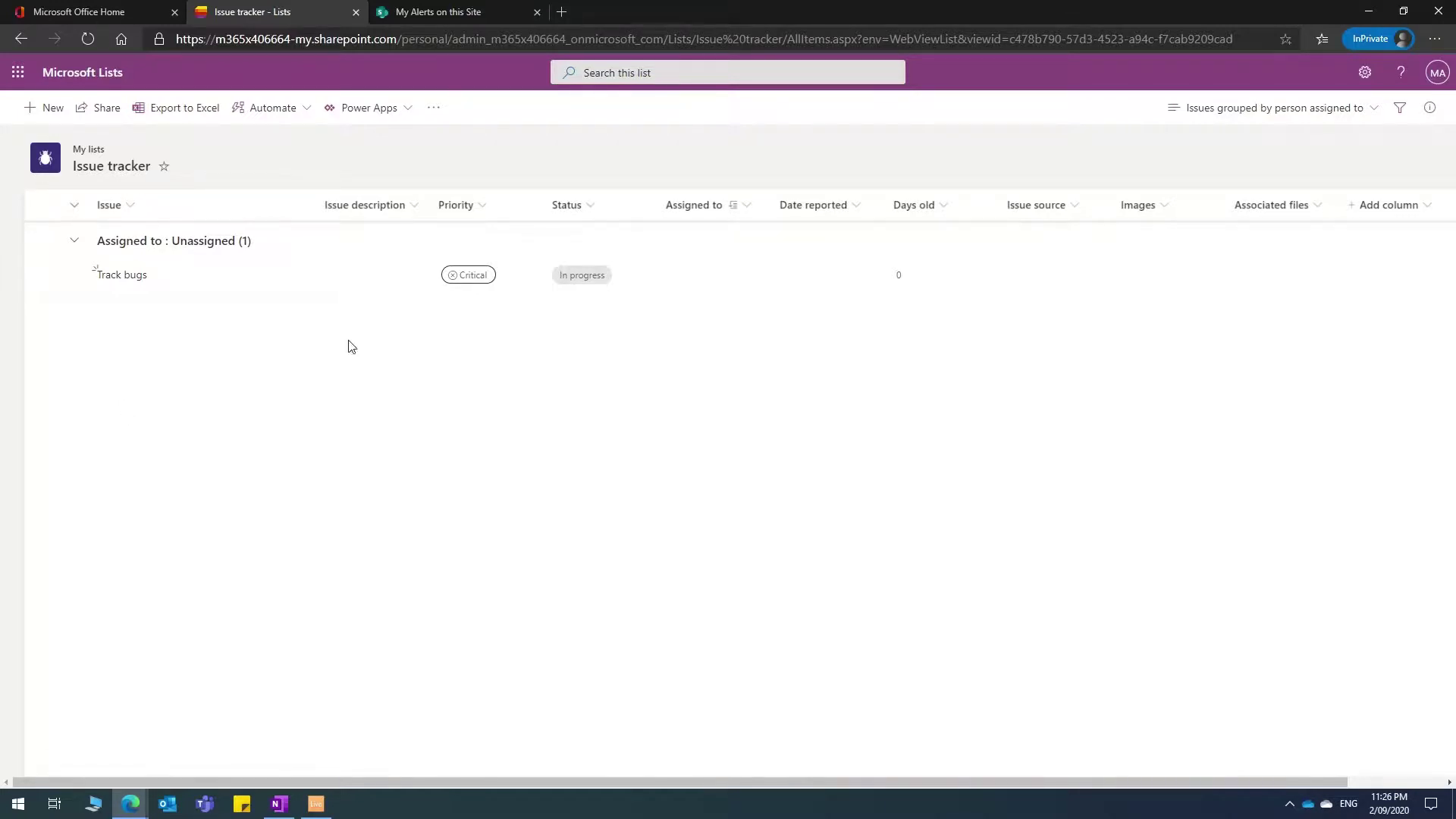
click(1438, 72)
click(825, 475)
Switch to Microsoft Teams and continue in its web app instead of downloading the Windows app.
click(18, 74)
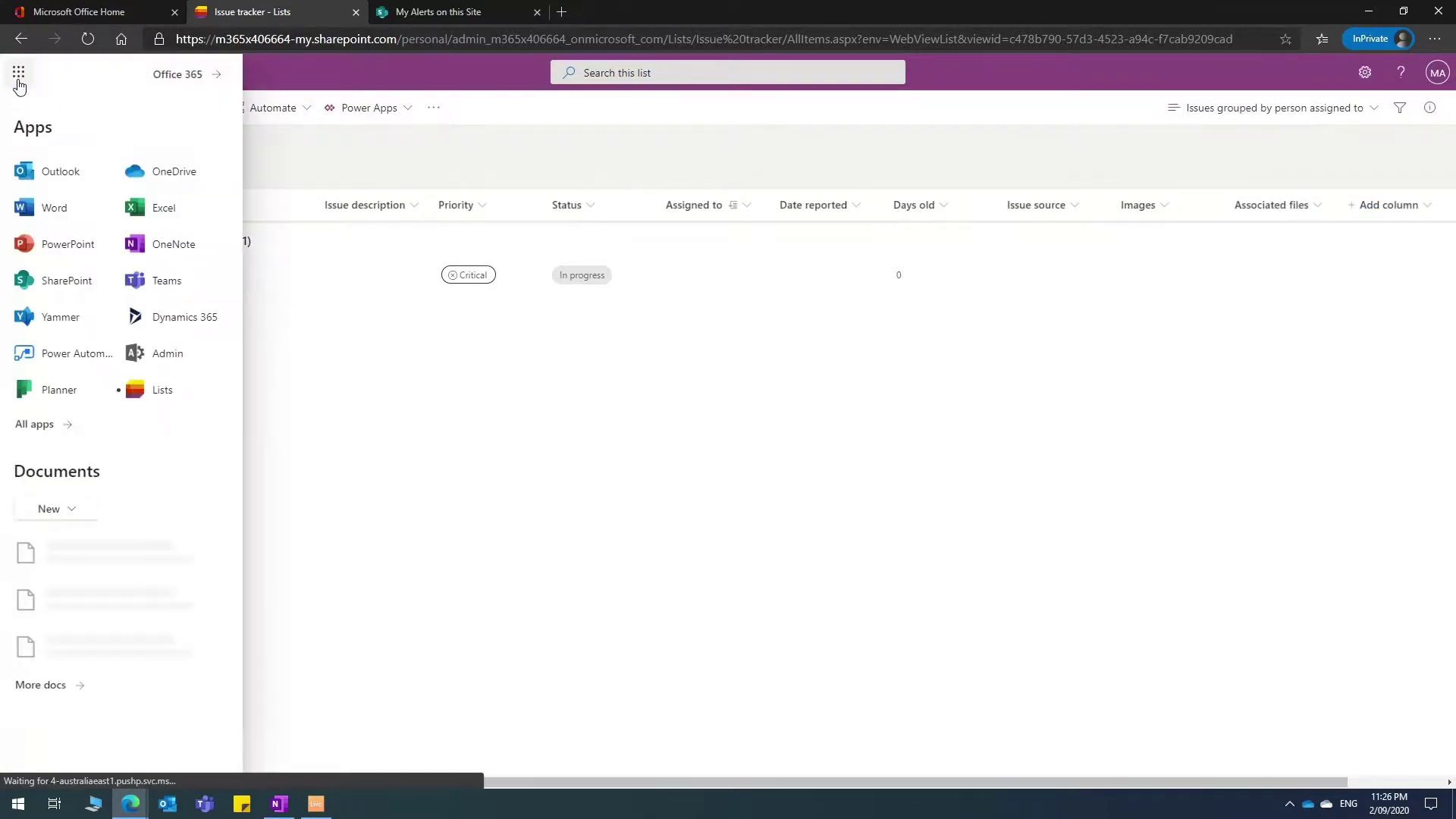
click(157, 288)
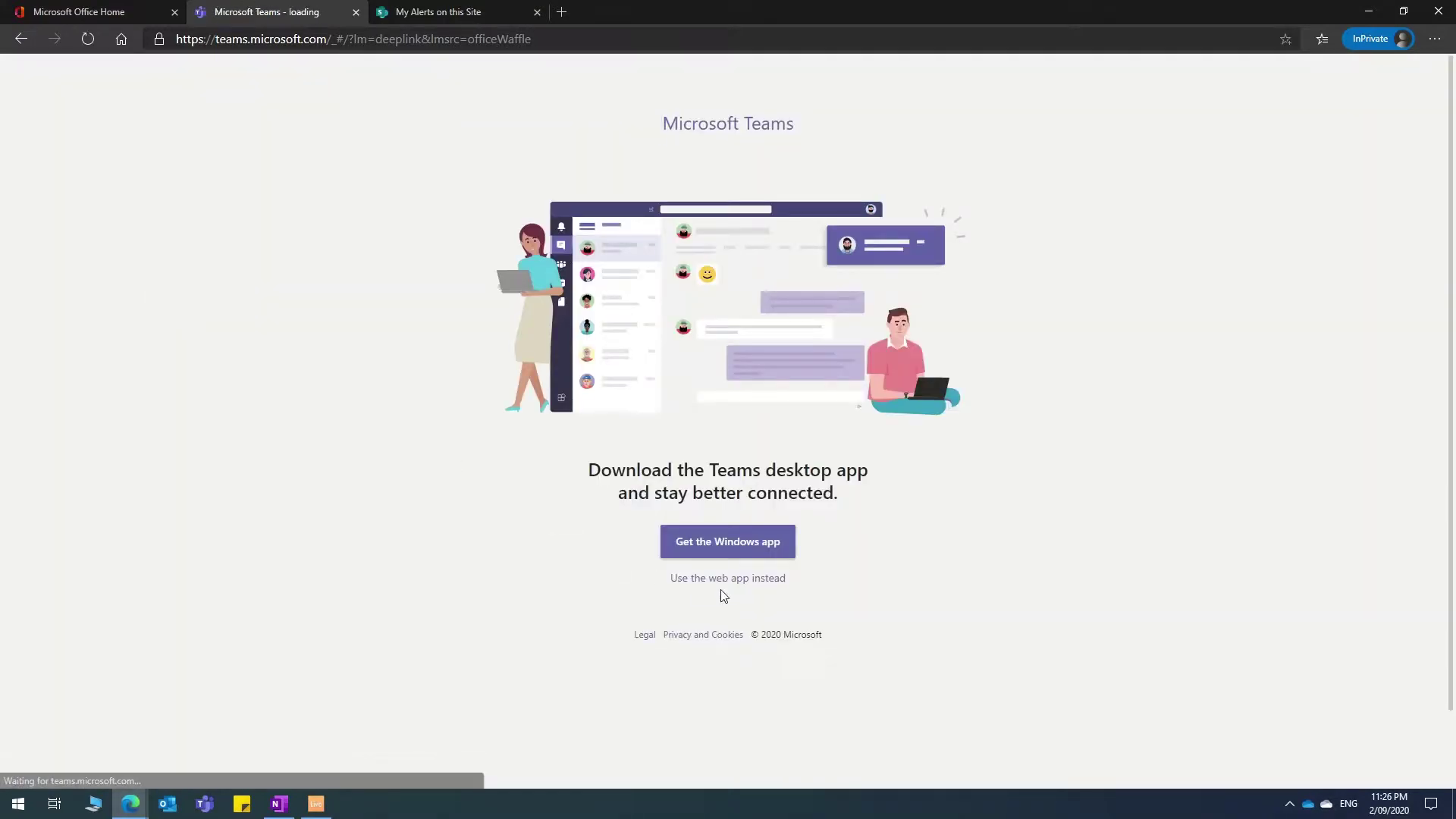
click(723, 581)
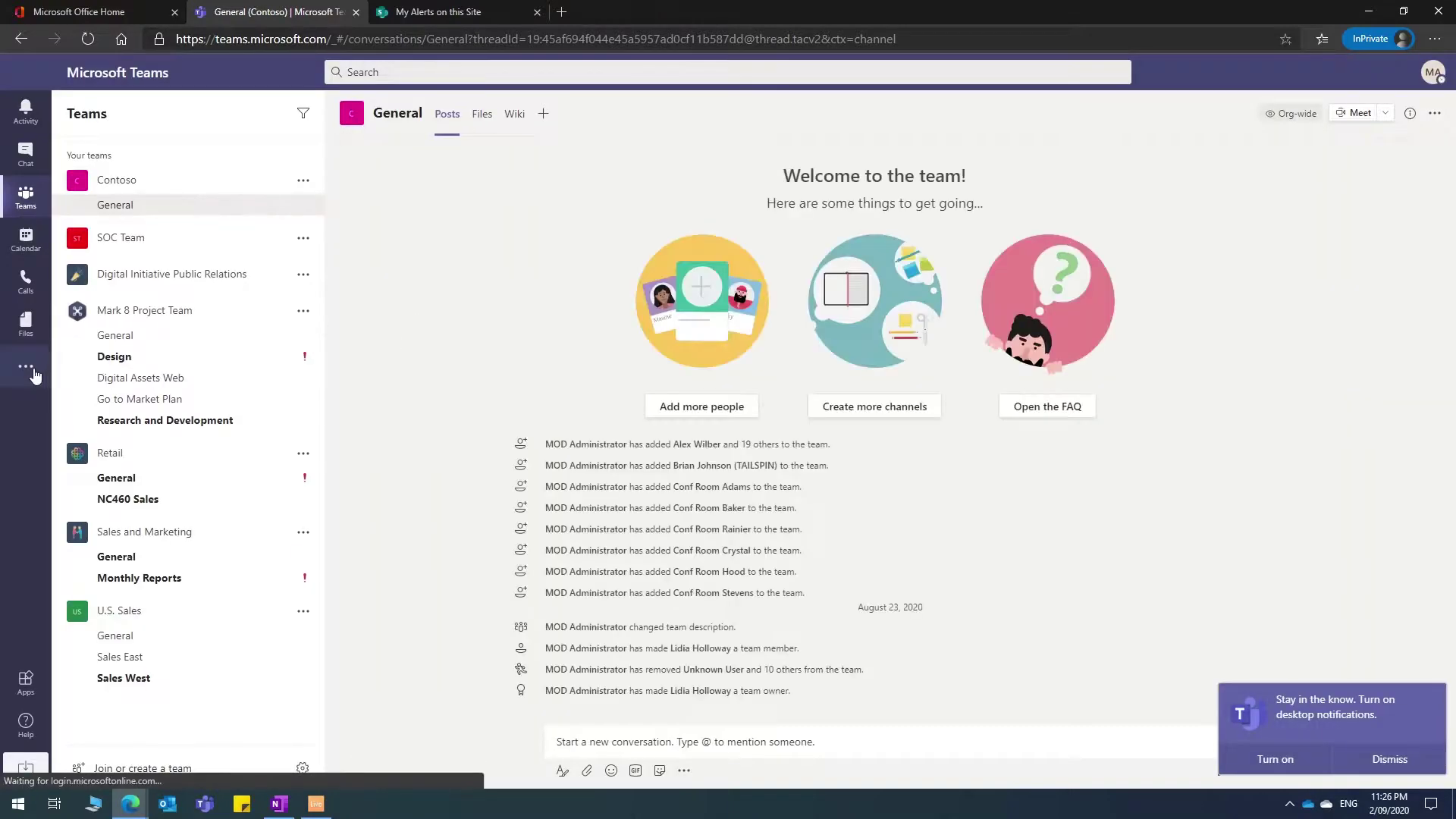
Search the Teams apps for "list" and look through the suggestions.
click(26, 368)
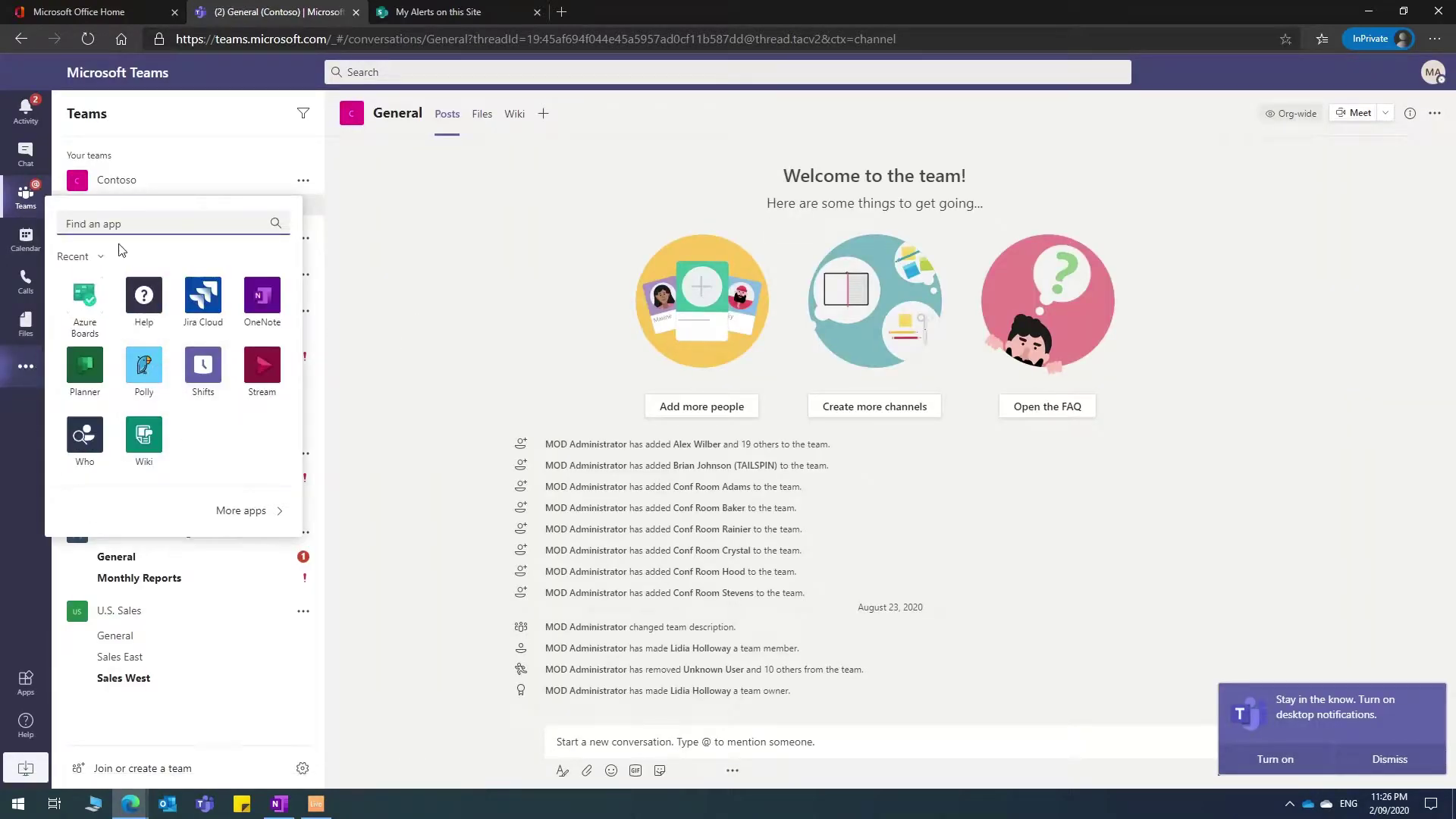
text(li)
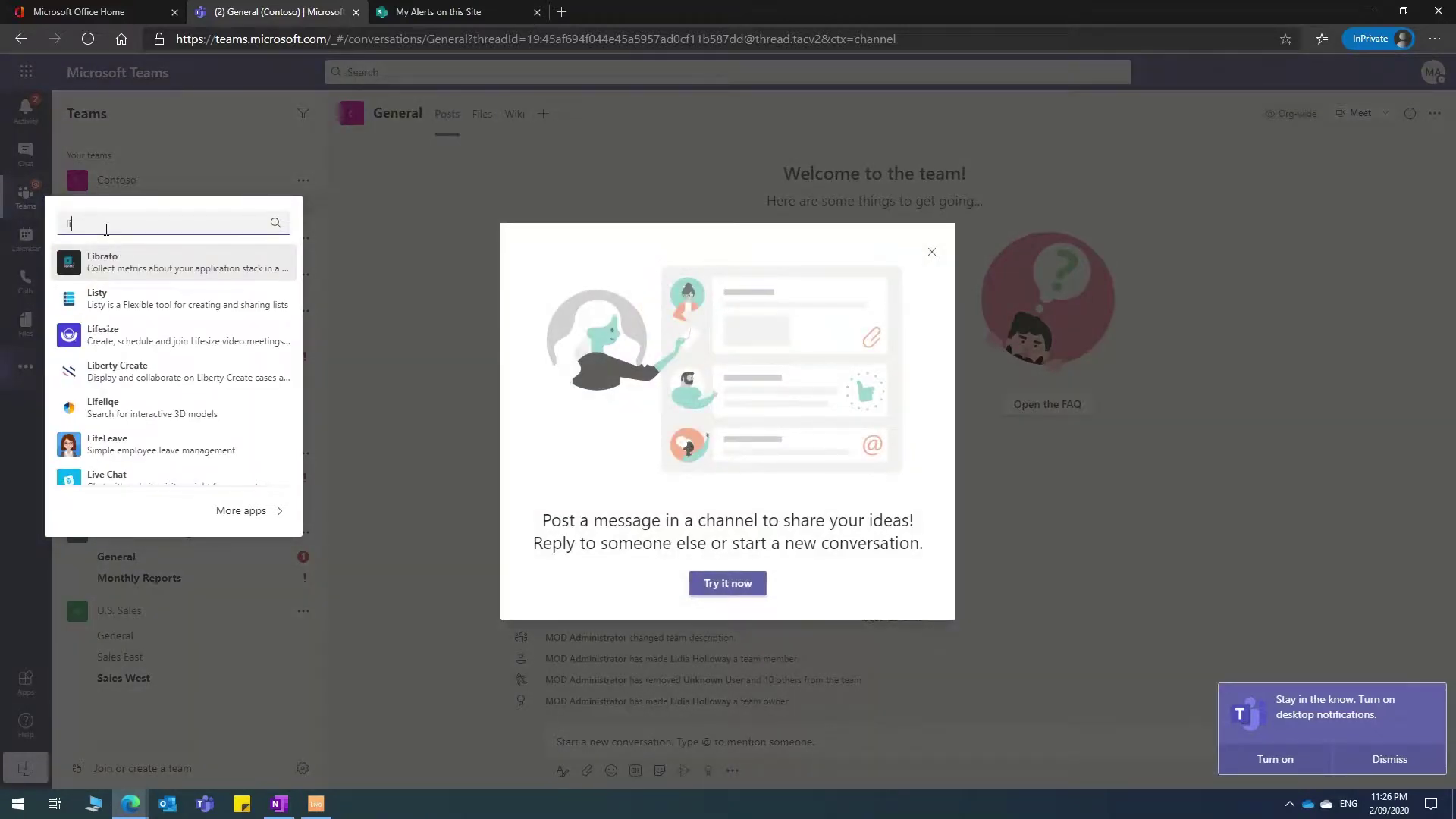
click(106, 229)
text(st)
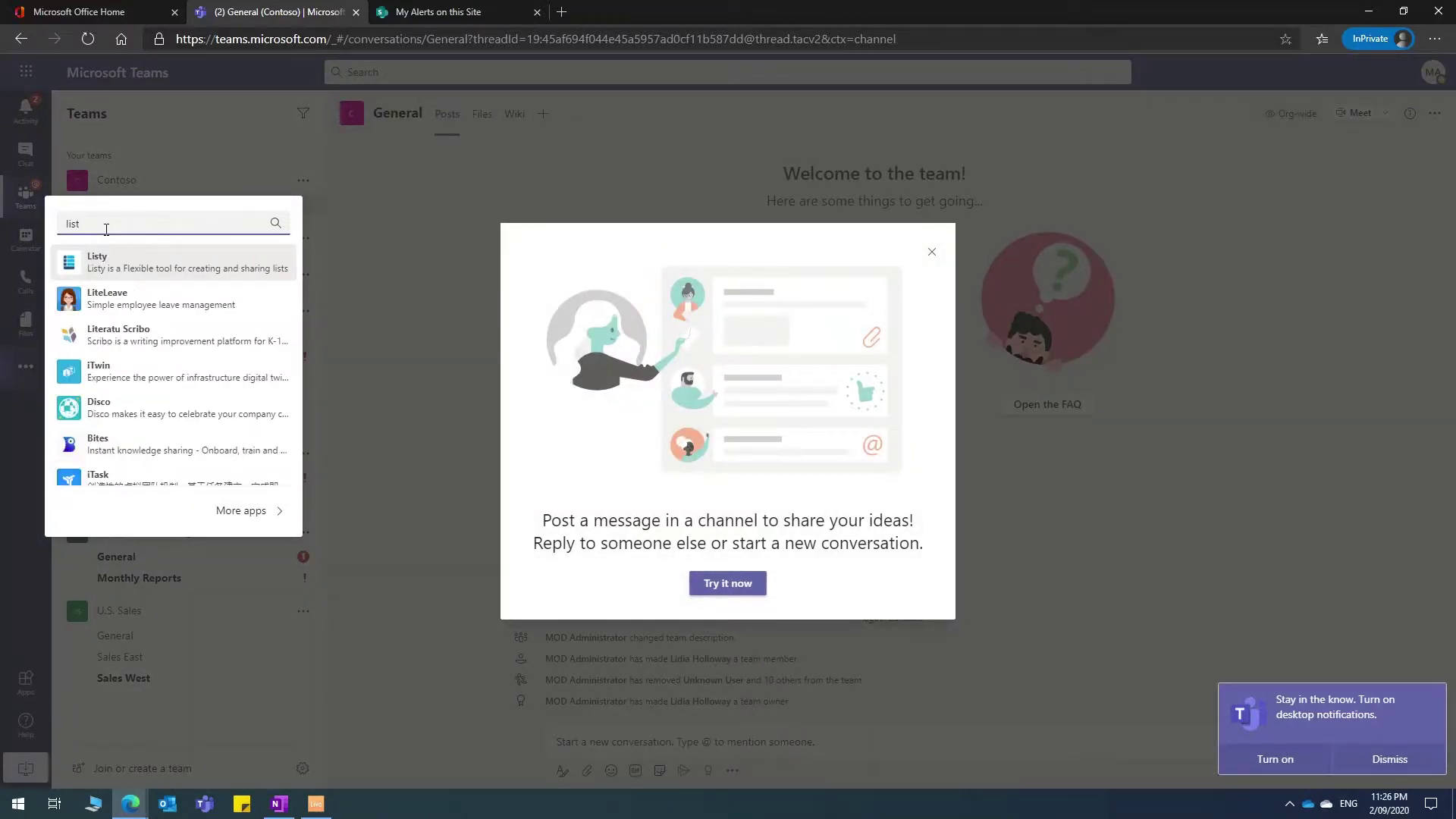
scroll(201, 364, down, 5)
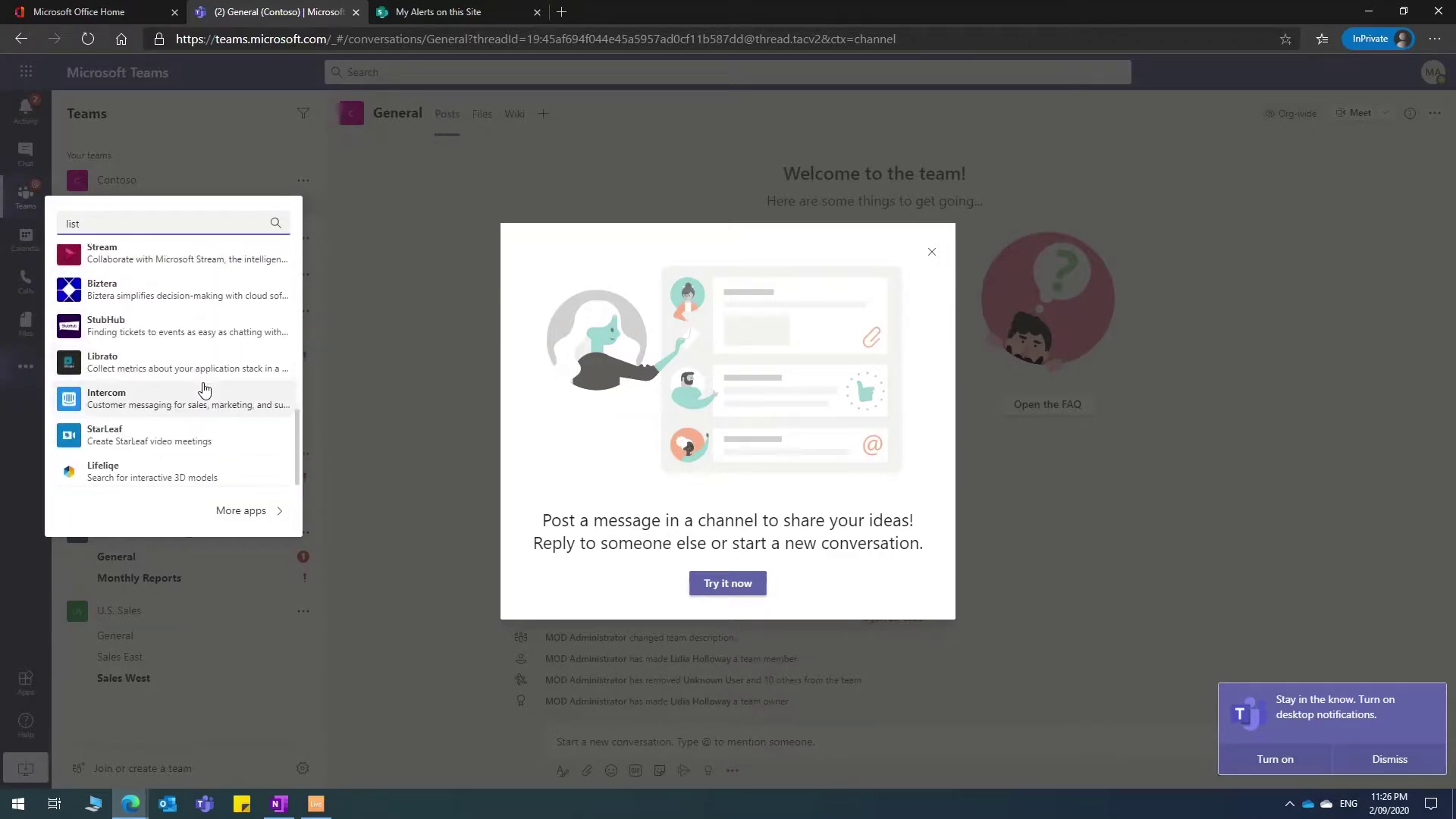
scroll(205, 393, up, 5)
Search the Teams apps for "Microsoft List" instead, look through the suggestions, and open the full app store.
key(BackSpace)
key(BackSpace)
key(BackSpace)
key(BackSpace)
text(M)
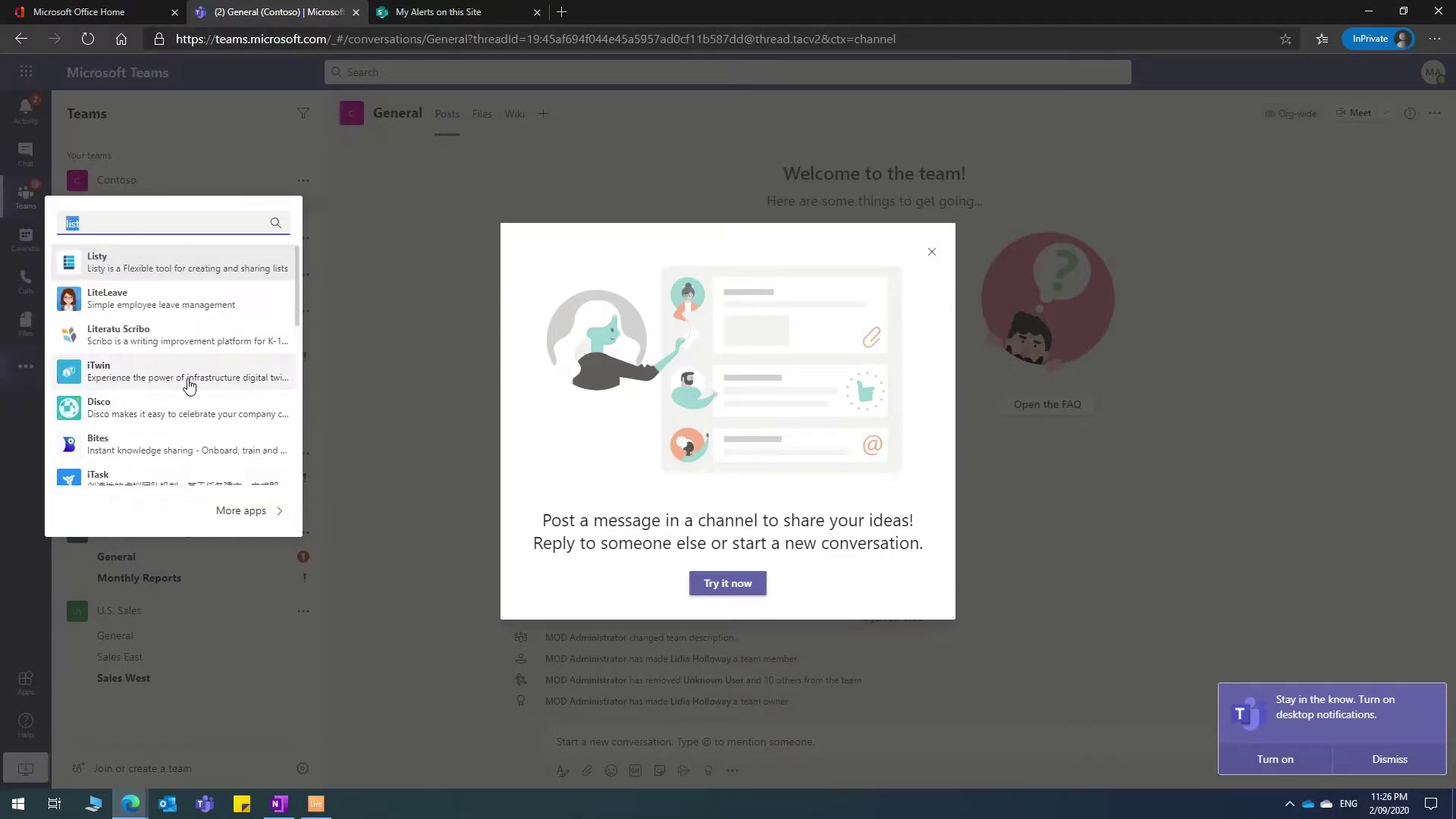
text(icrosoft List)
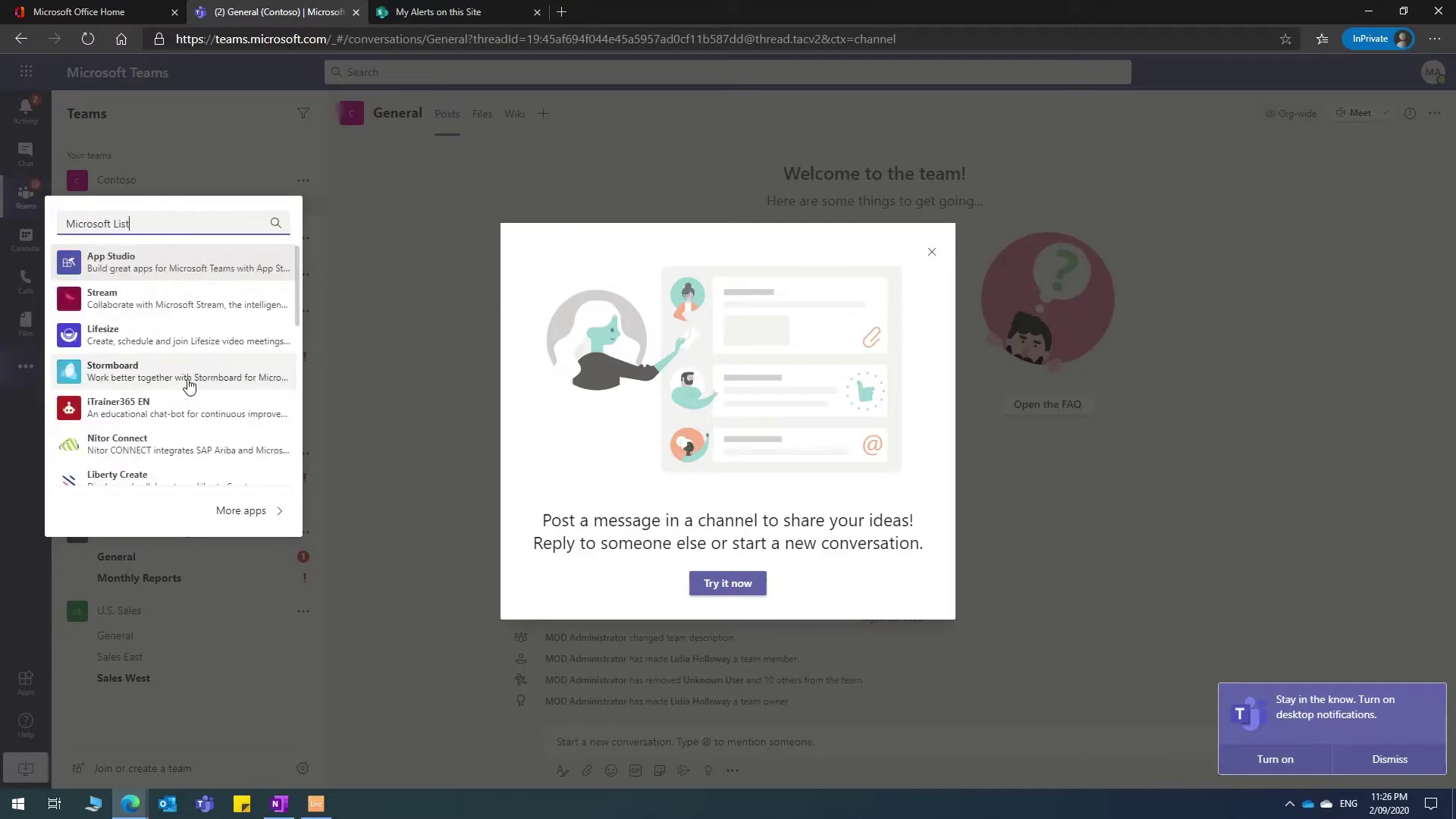
scroll(188, 380, down, 3)
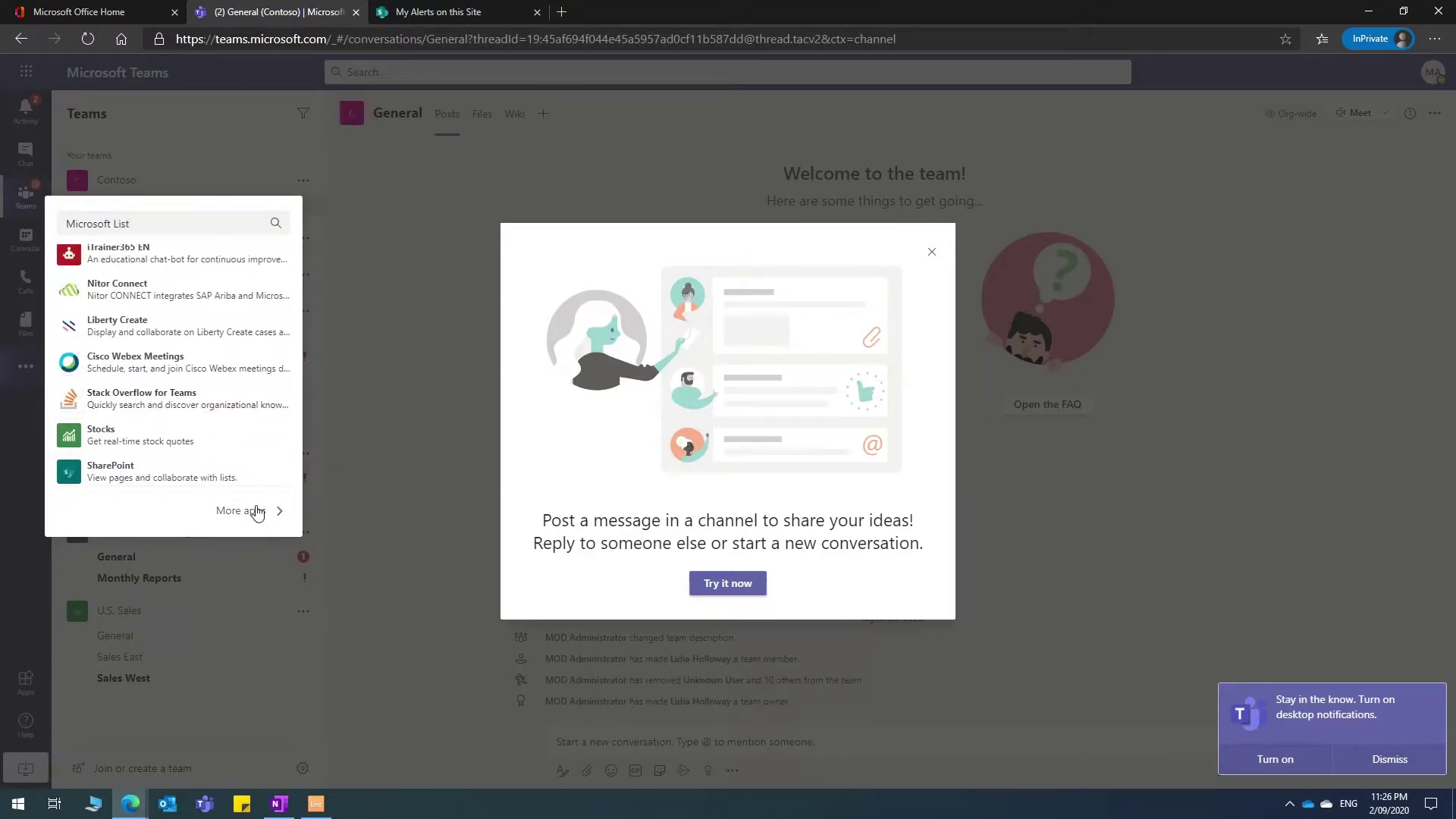
click(252, 509)
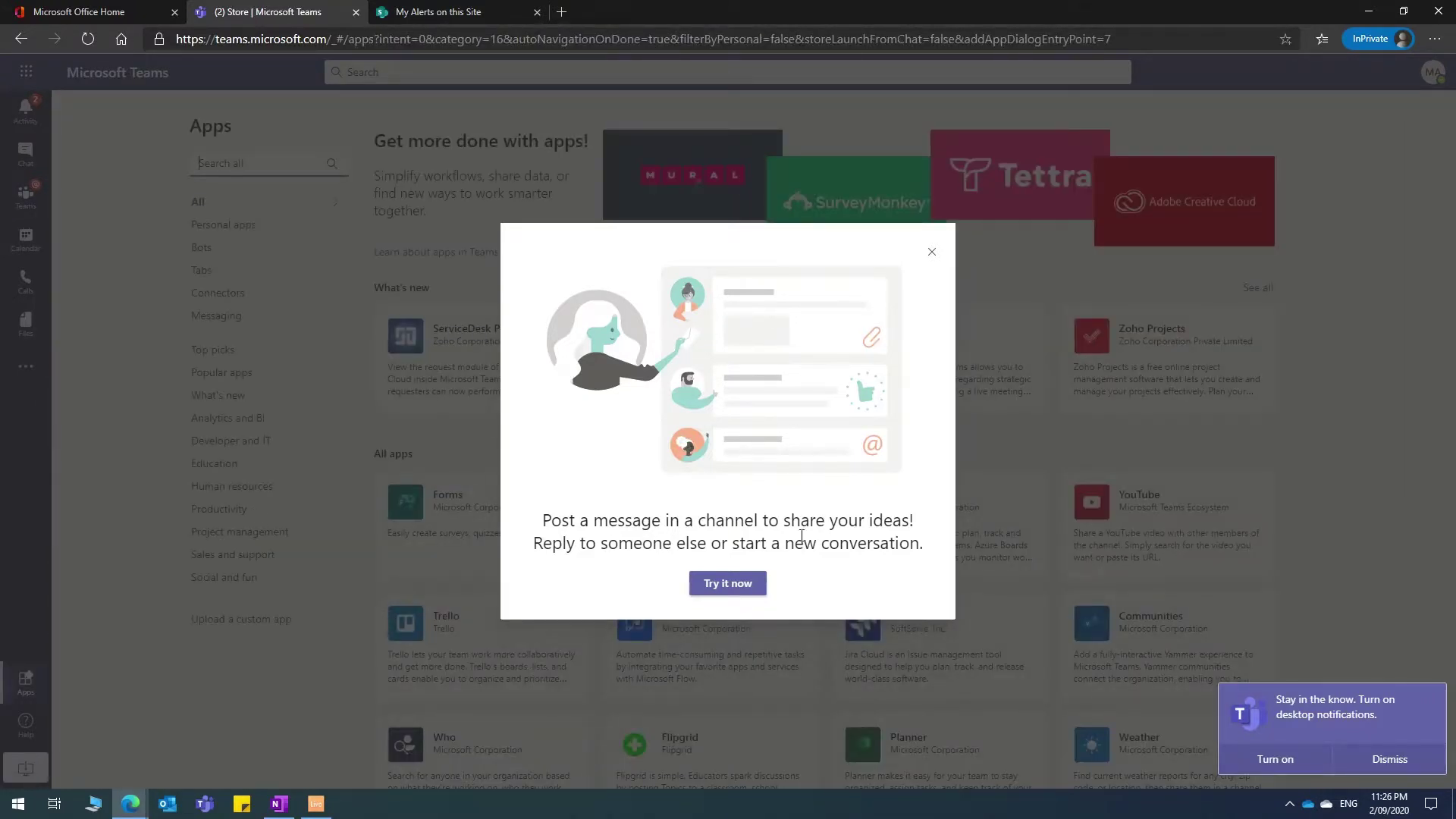
Close the introductory message, search the Teams app store for "list", and look through all the matching apps, dismissing the desktop notification prompt.
click(933, 251)
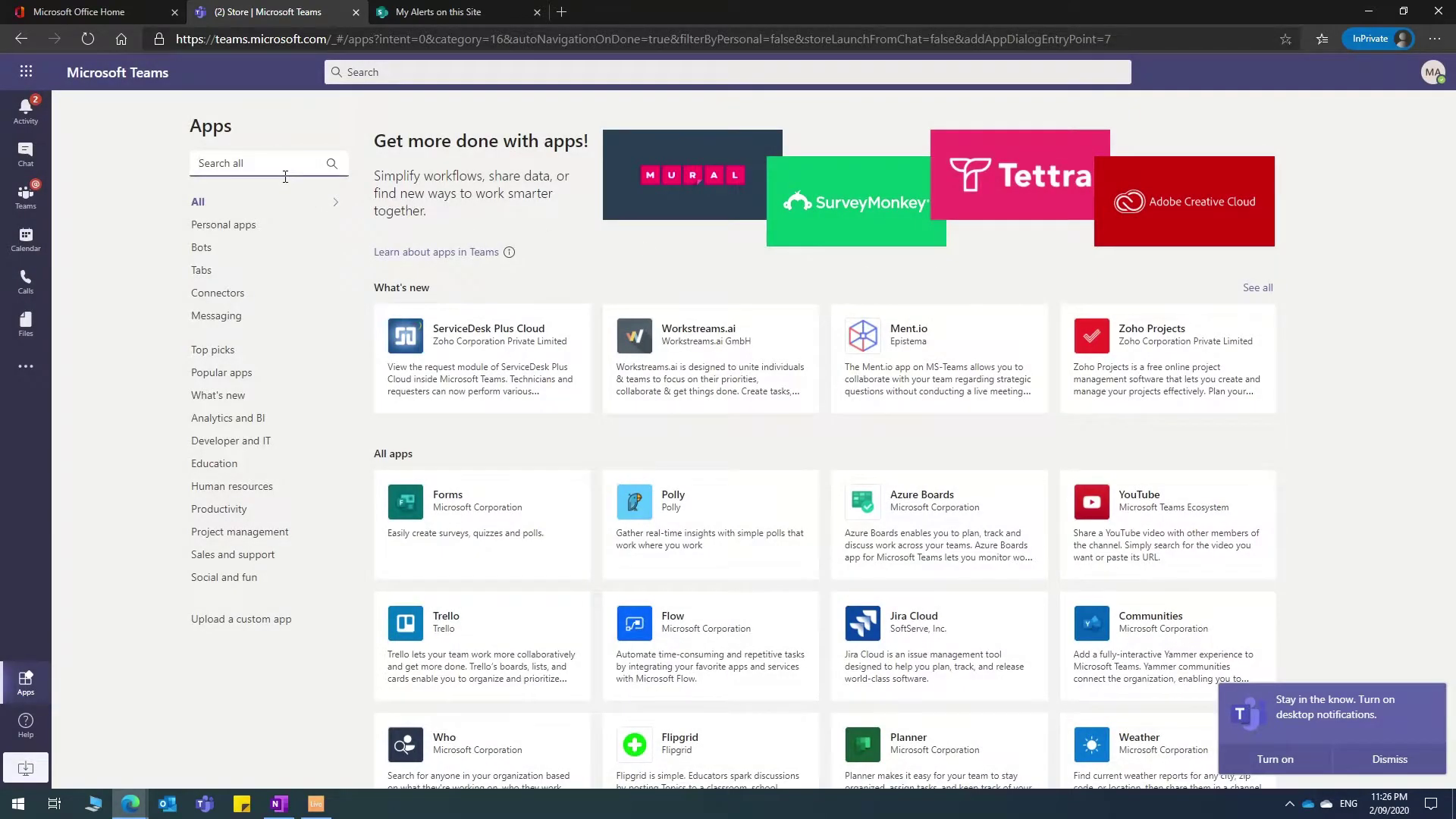
text(list)
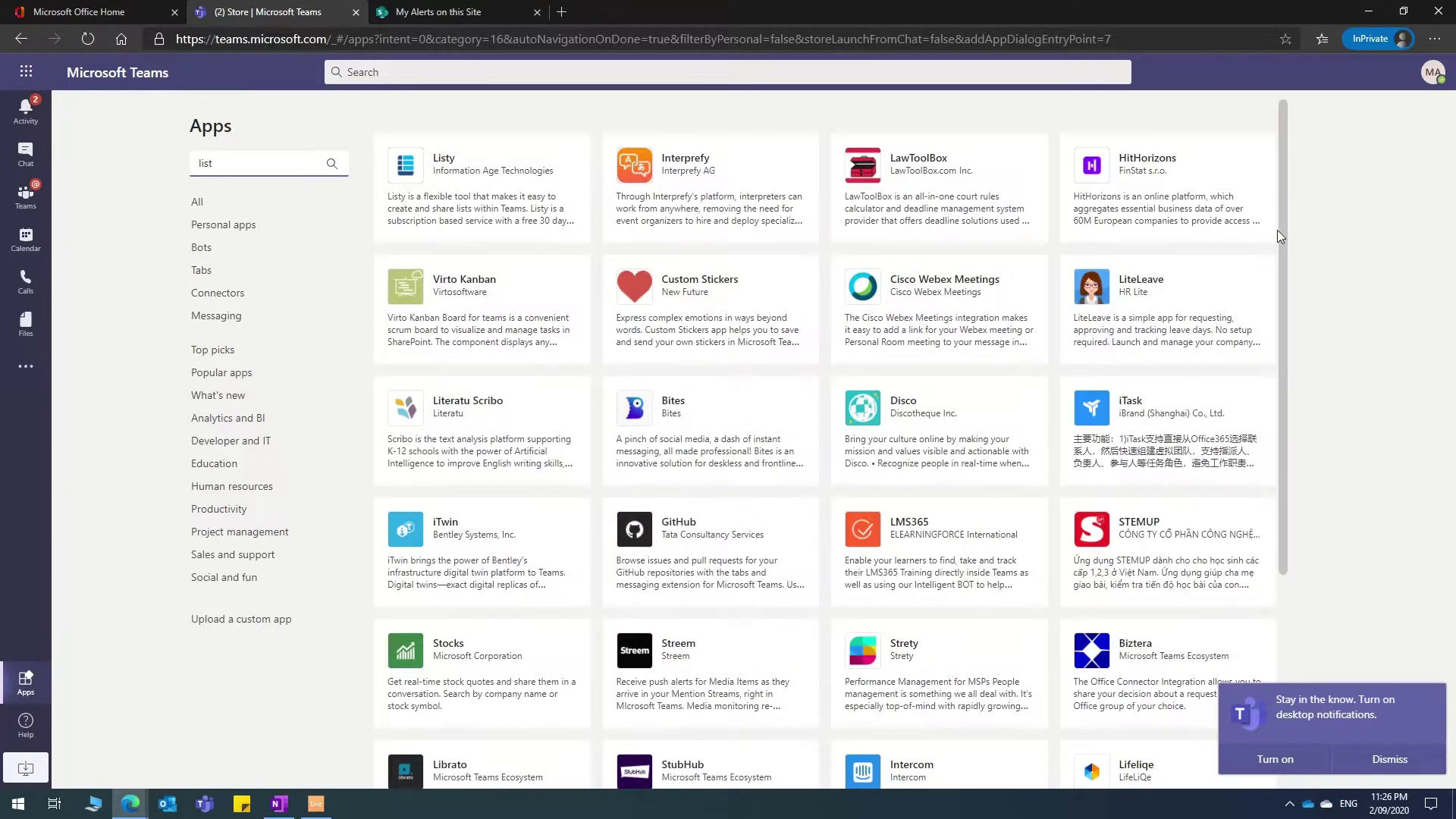
scroll(1281, 233, down, 10)
scroll(1319, 504, down, 7)
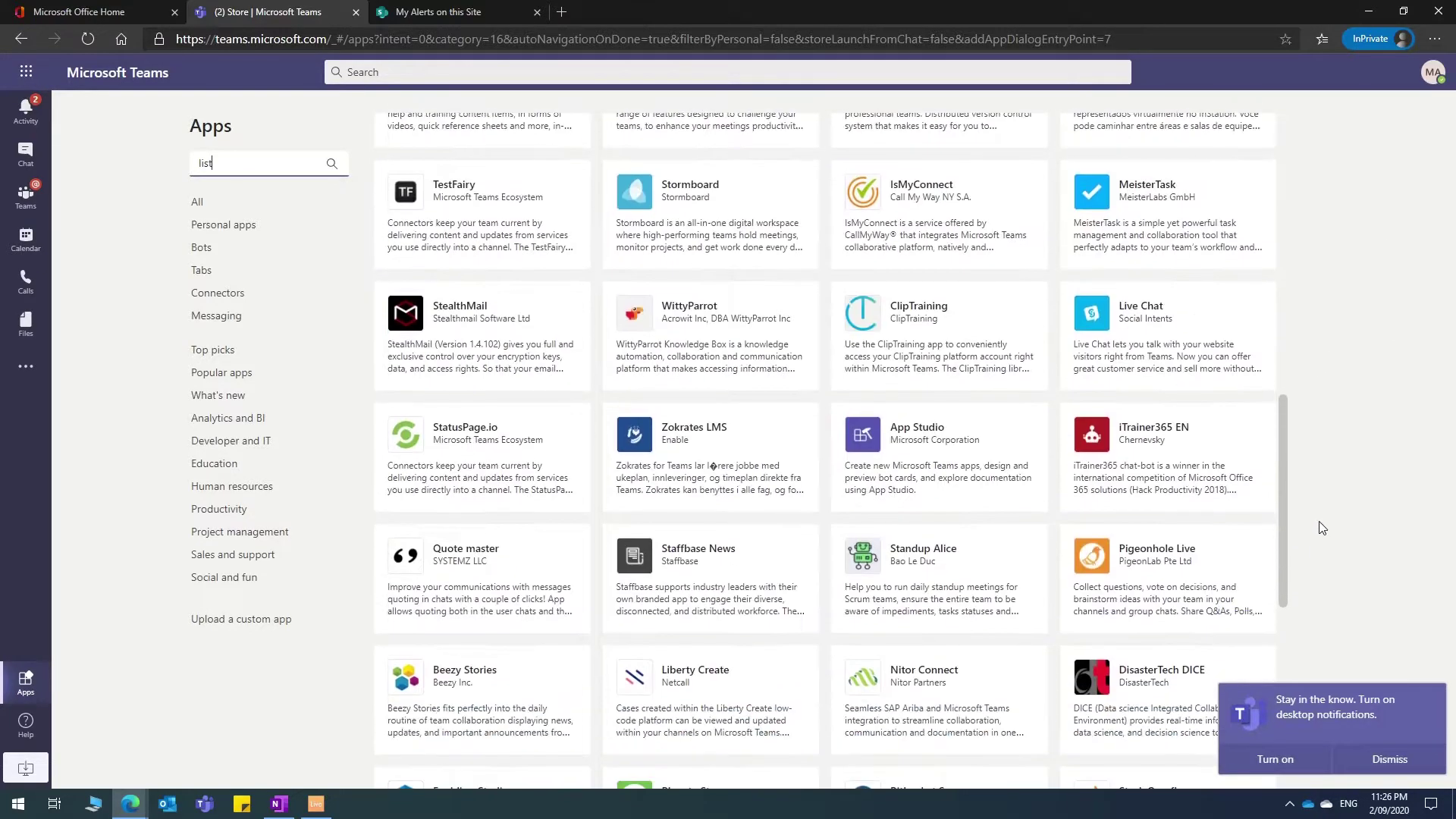
scroll(1322, 675, down, 10)
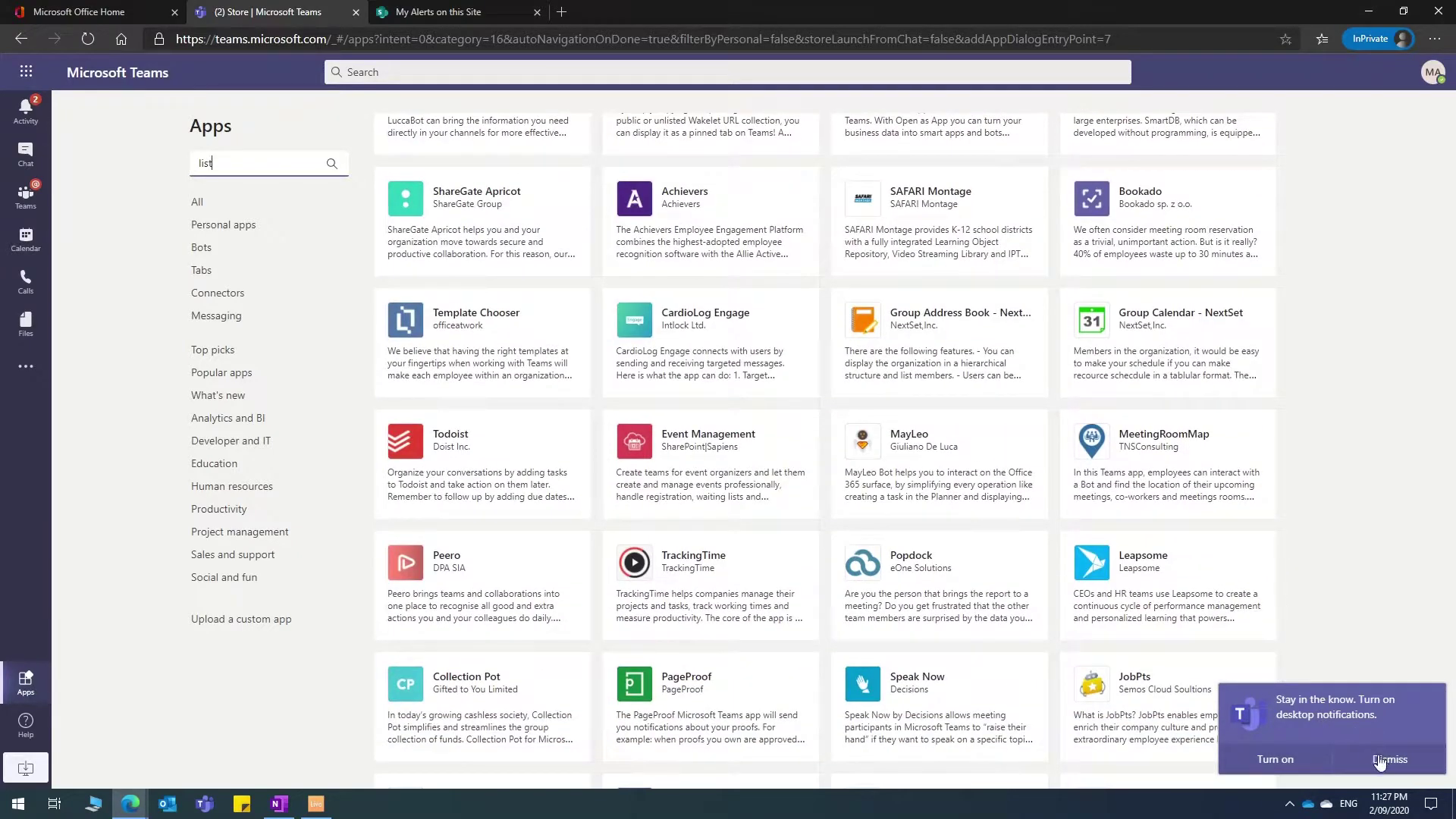
click(1380, 761)
scroll(1011, 626, down, 5)
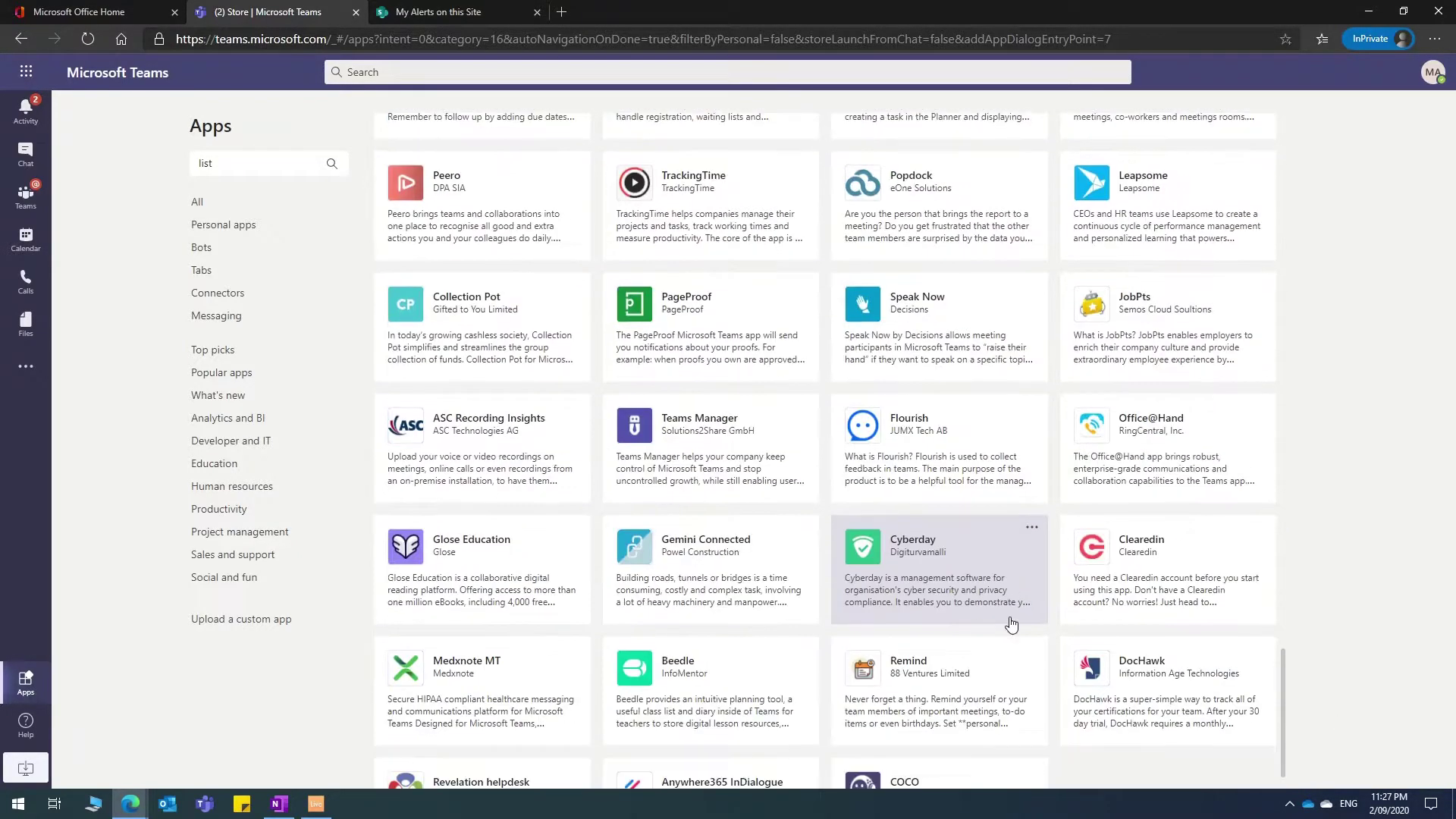
scroll(1011, 625, down, 2)
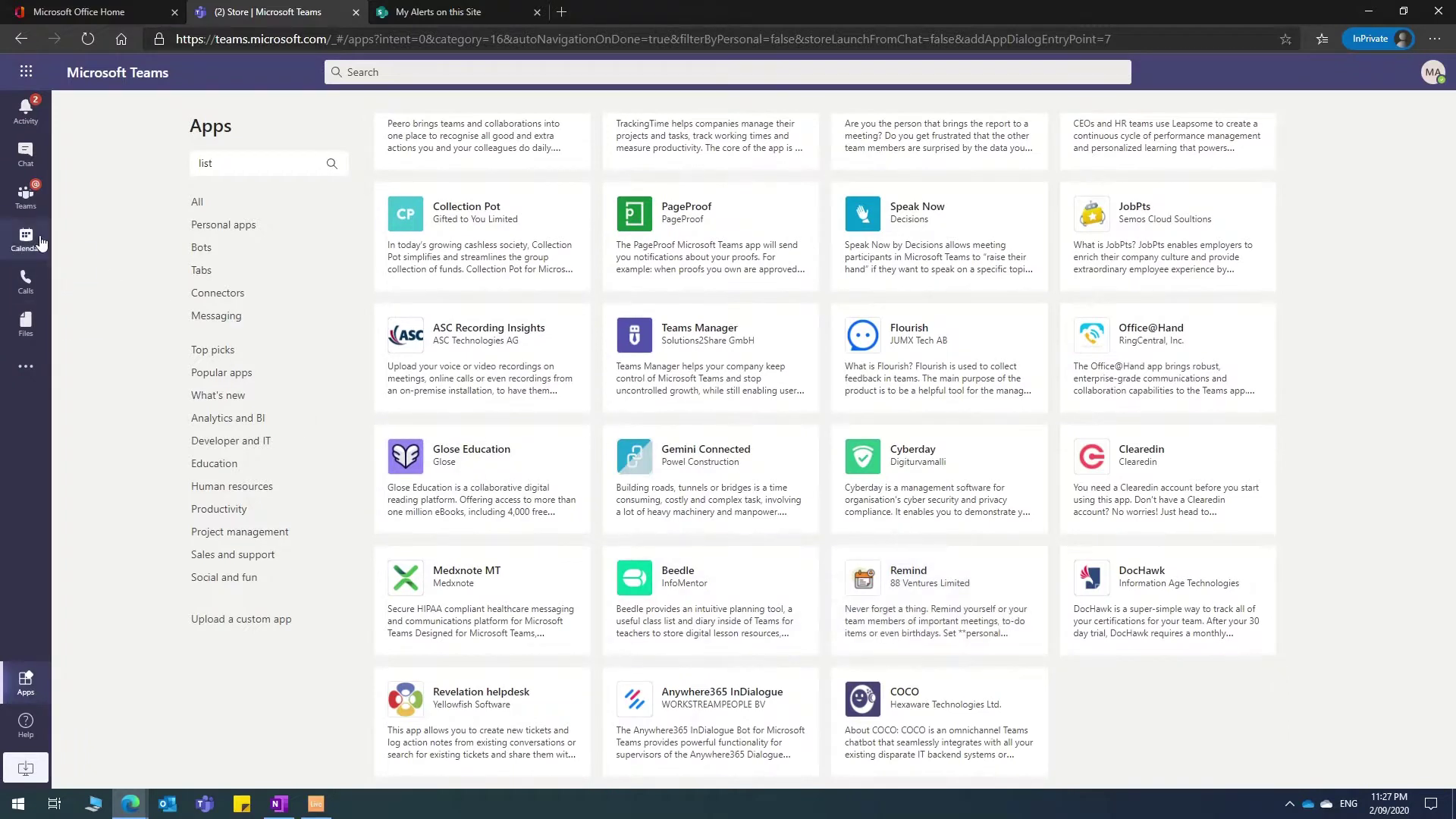
In the Contoso team's General channel, start adding a tab, search the tab apps for "lis", and clear the search.
click(30, 155)
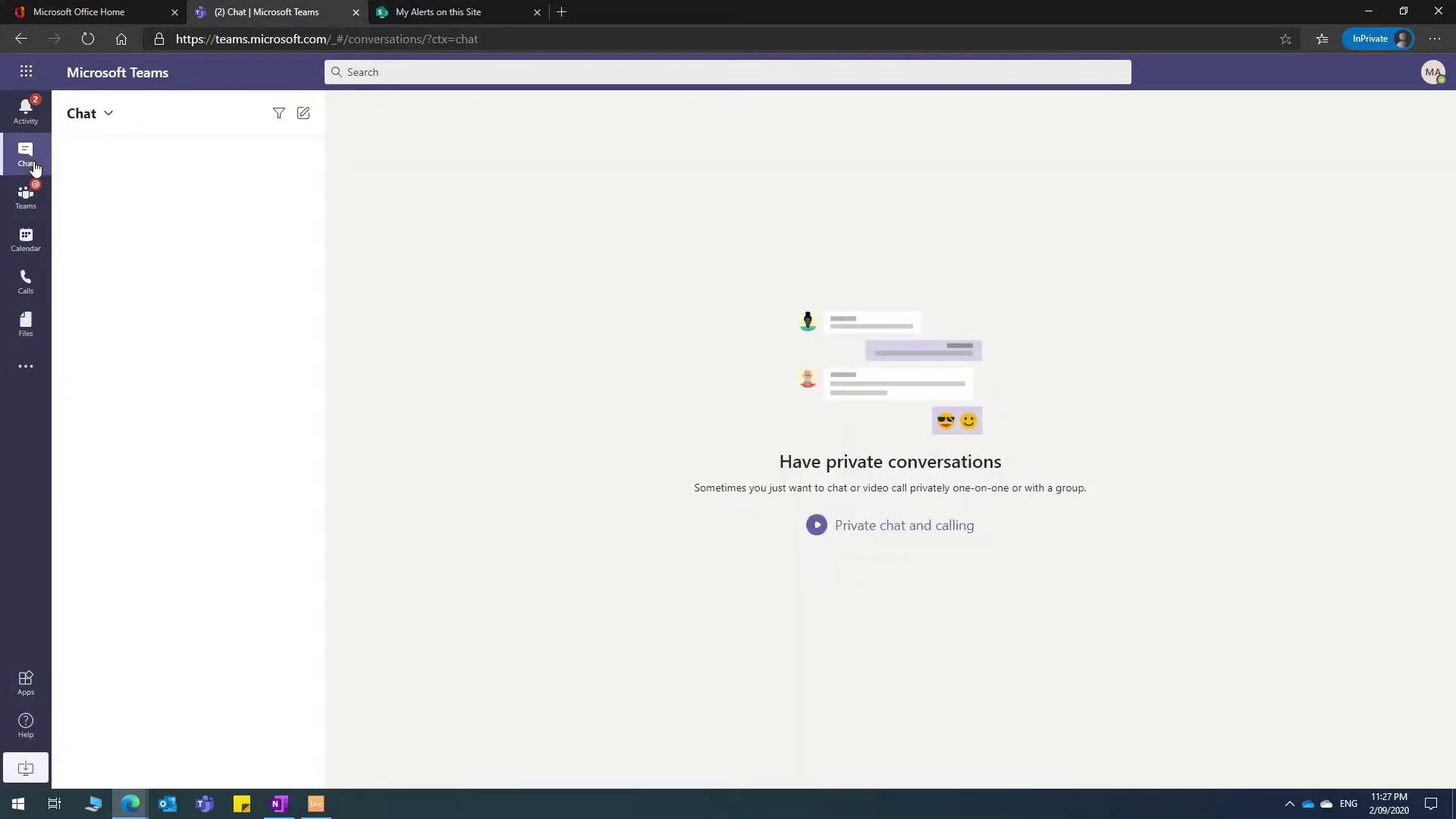
click(26, 195)
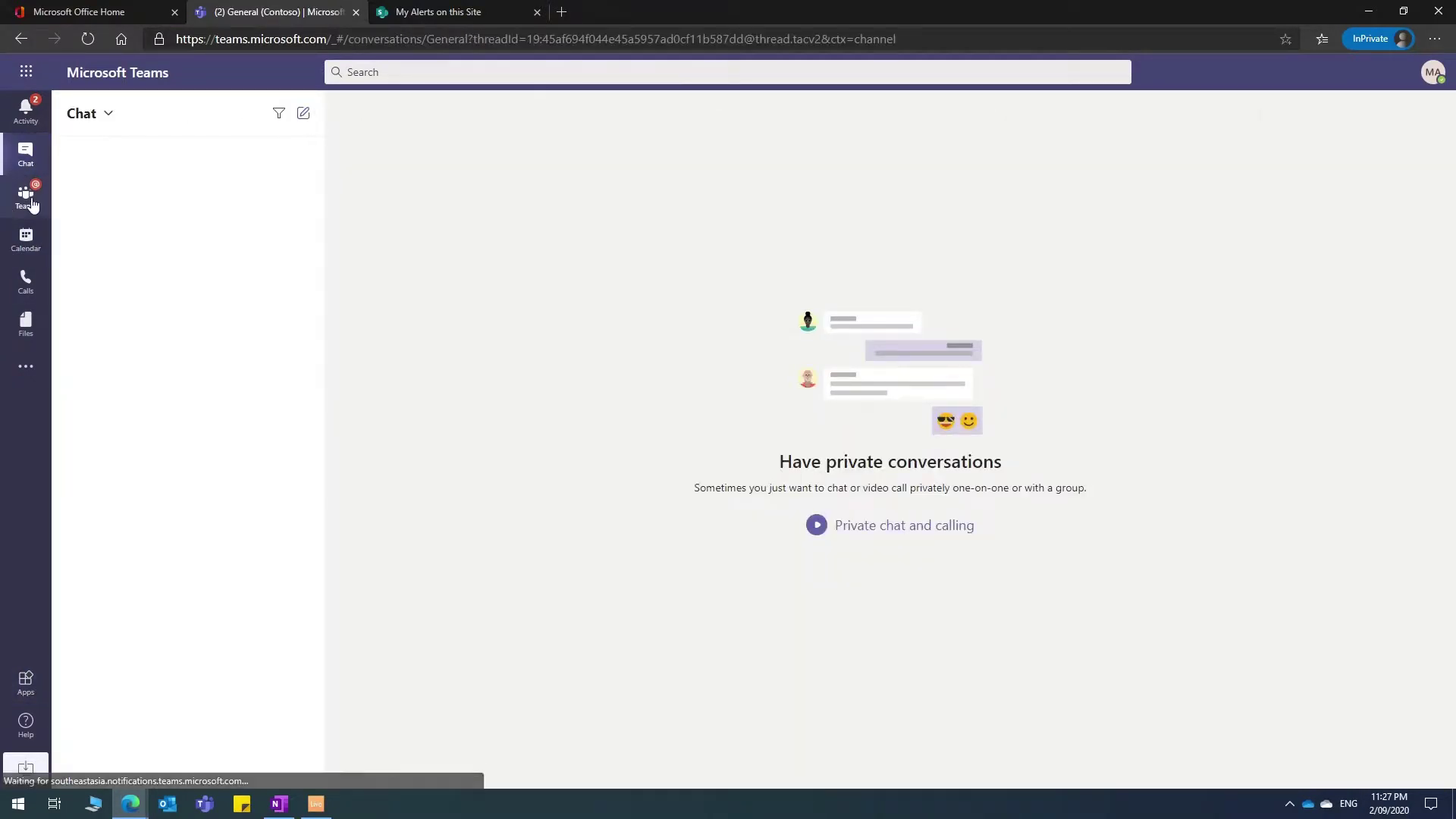
click(543, 114)
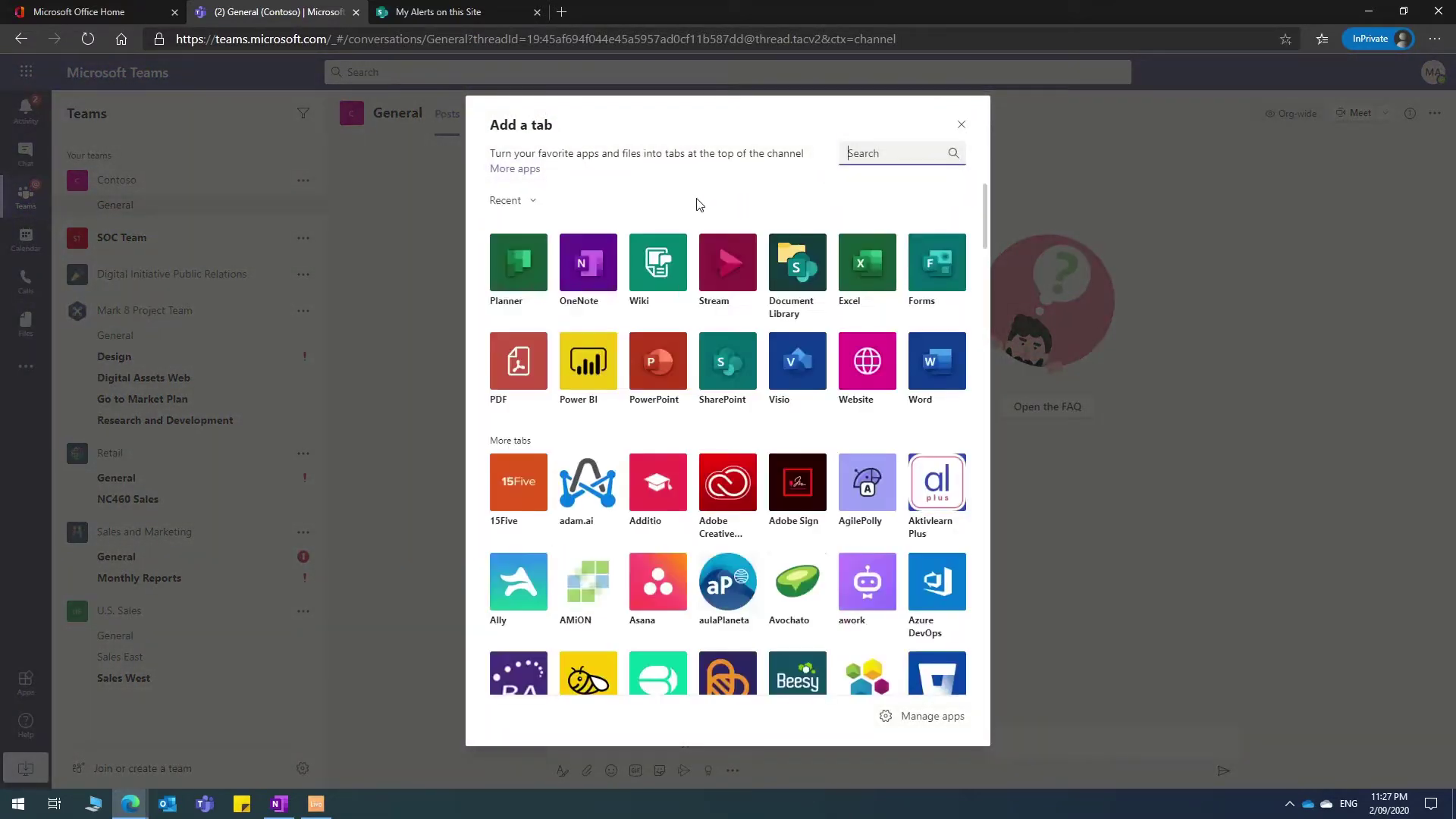
text(lis)
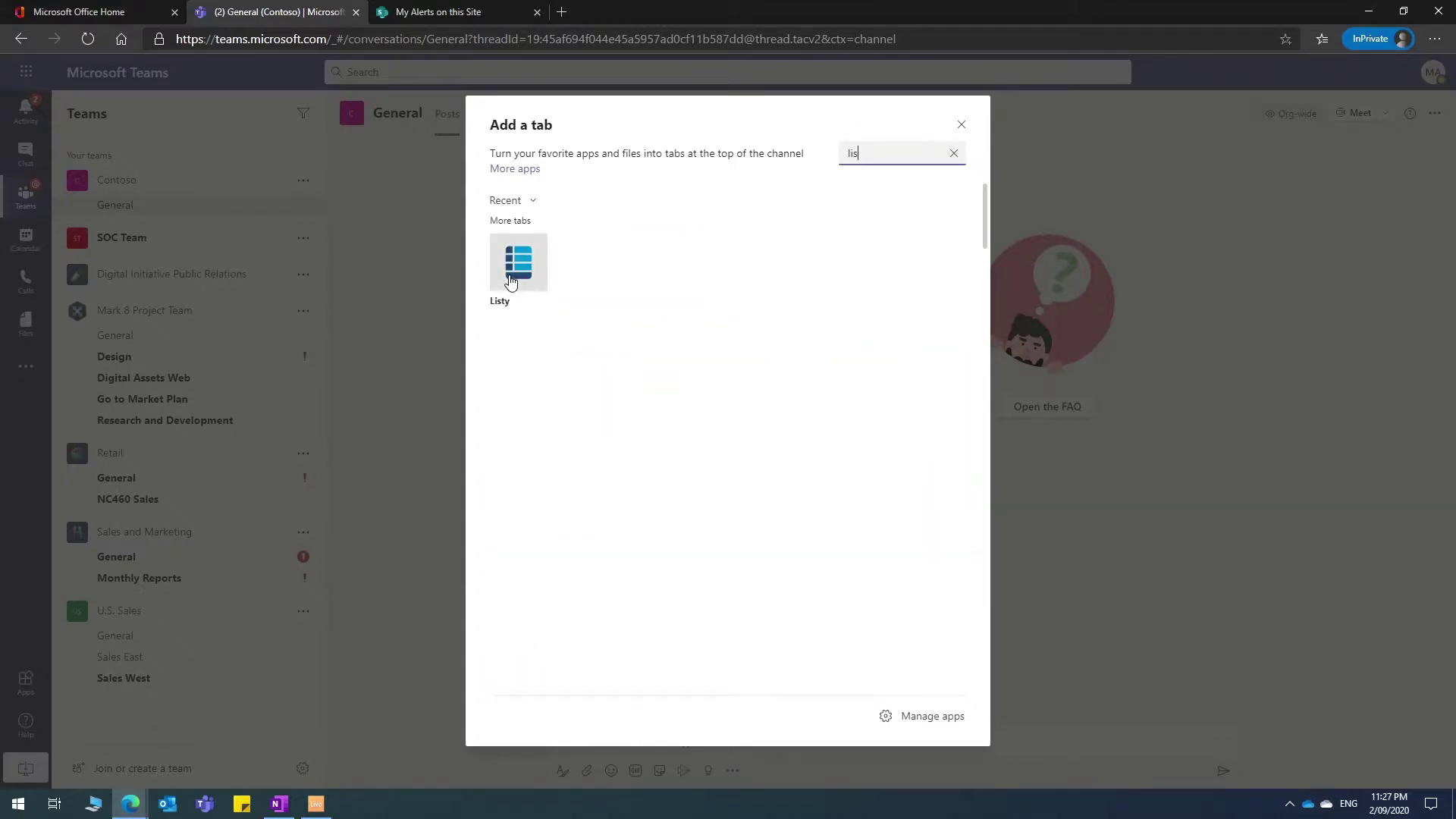
click(954, 154)
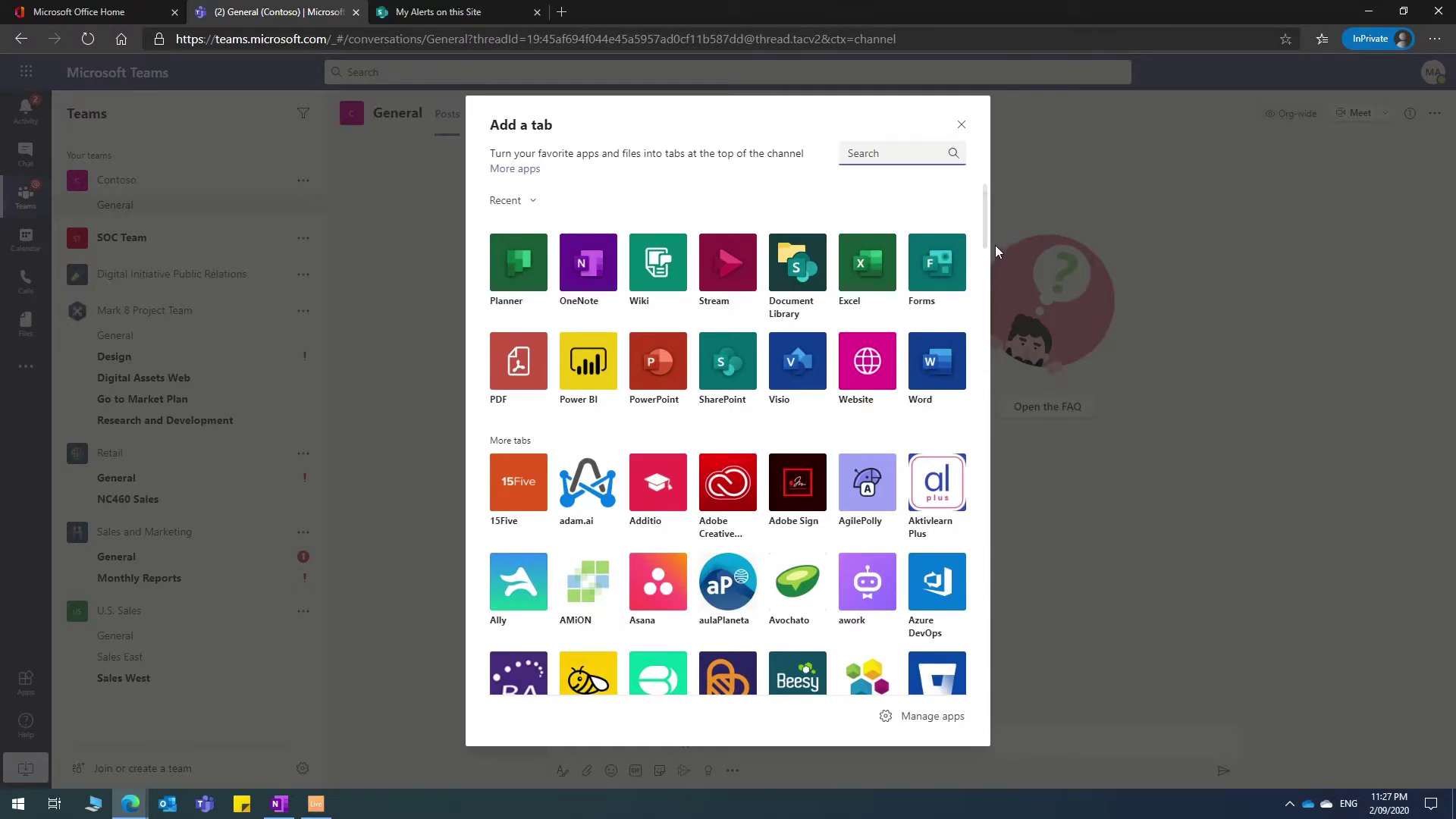
Look through the apps available as channel tabs and open the setup for a Planner tab.
drag(984, 236, 965, 370)
scroll(657, 256, up, 10)
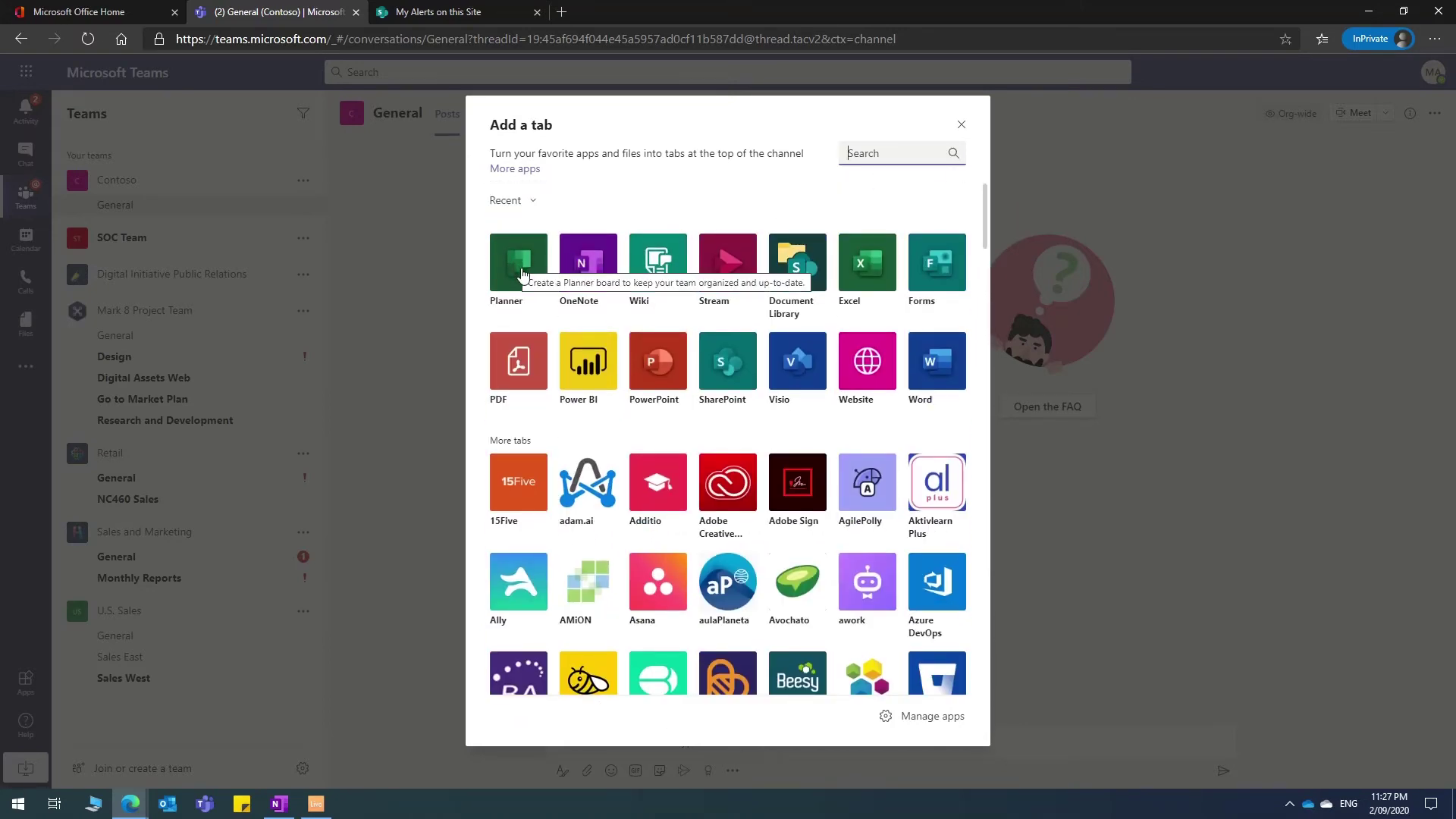
click(522, 275)
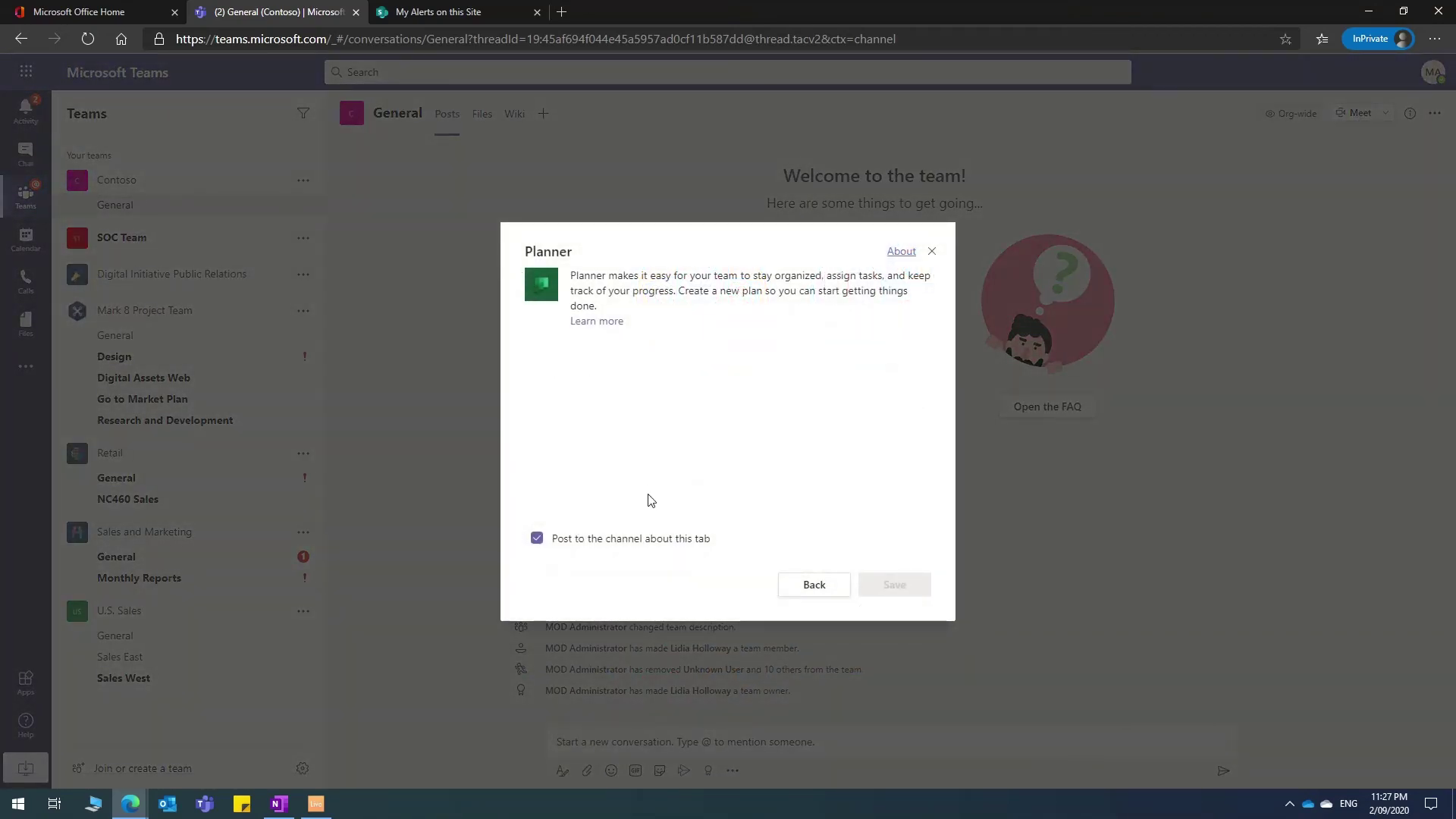